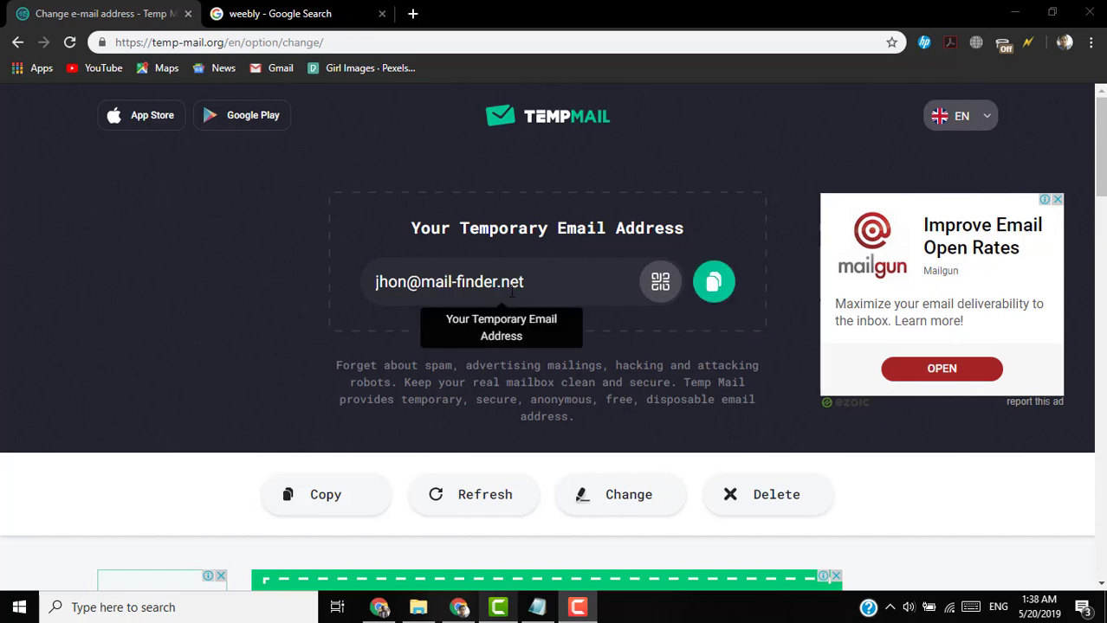
# - Copy the Temp Mail address to the clipboard and switch to the weebly Google results
pyautogui.click(712, 286)
pyautogui.click(285, 14)
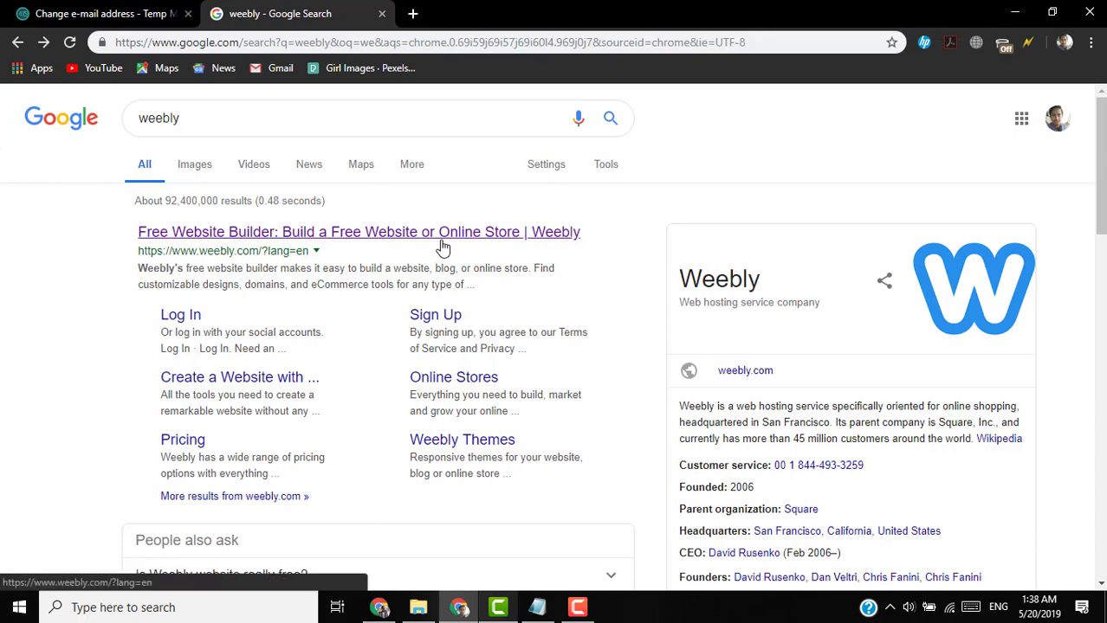
# - Open the official Weebly site from the results and bring up its Sign Up form
pyautogui.click(443, 245)
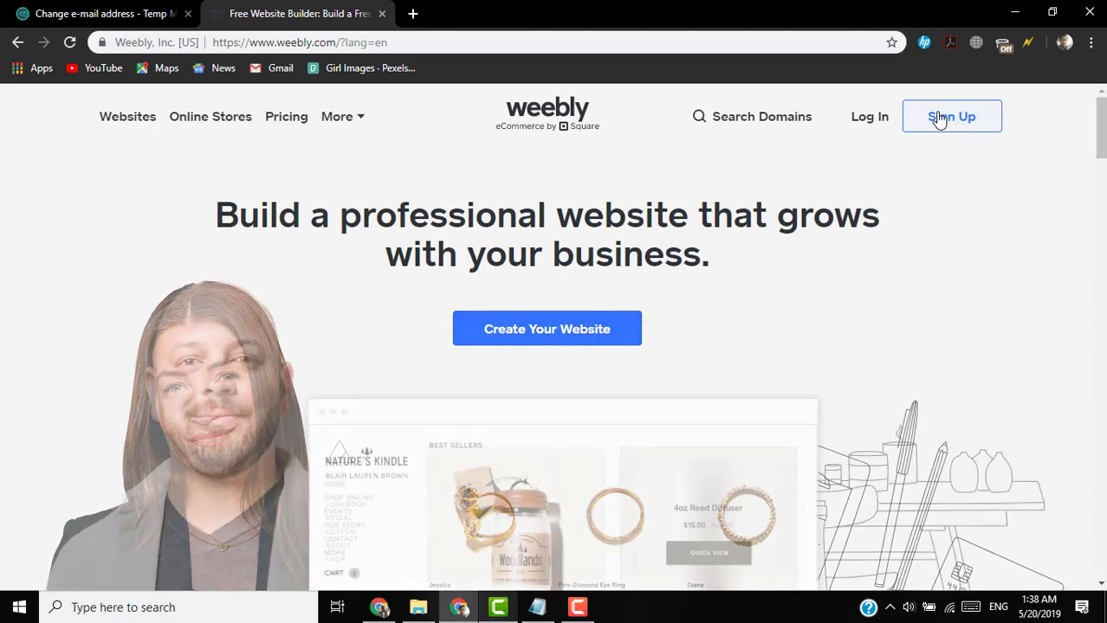
pyautogui.click(939, 119)
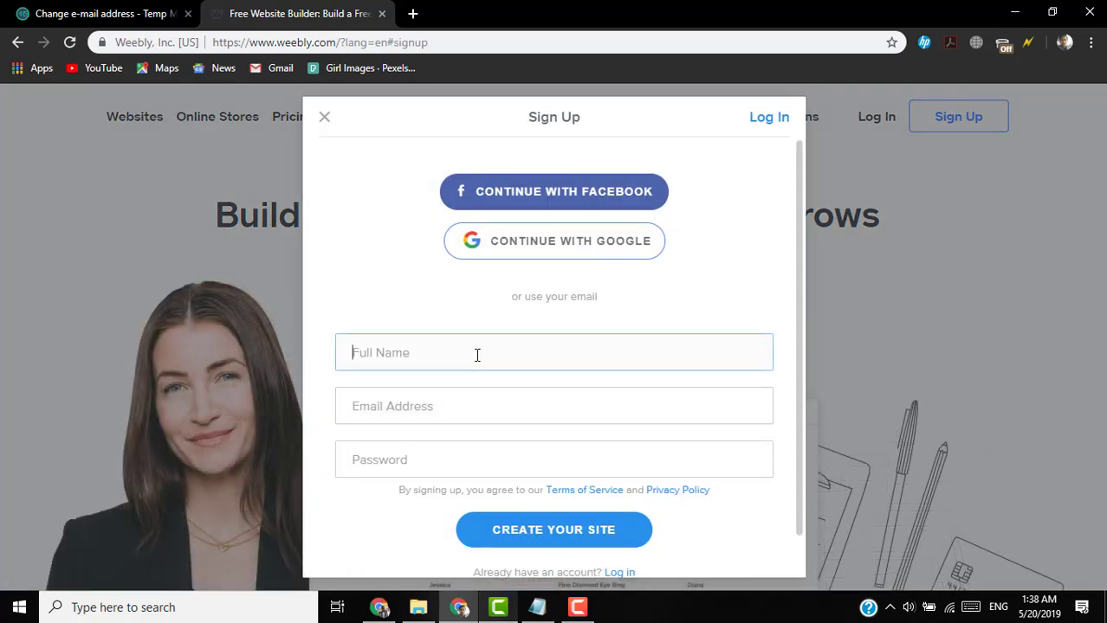
# - Sign up with a full name, the pasted temporary email and a password, then create the site
pyautogui.write('Jhon Smith')
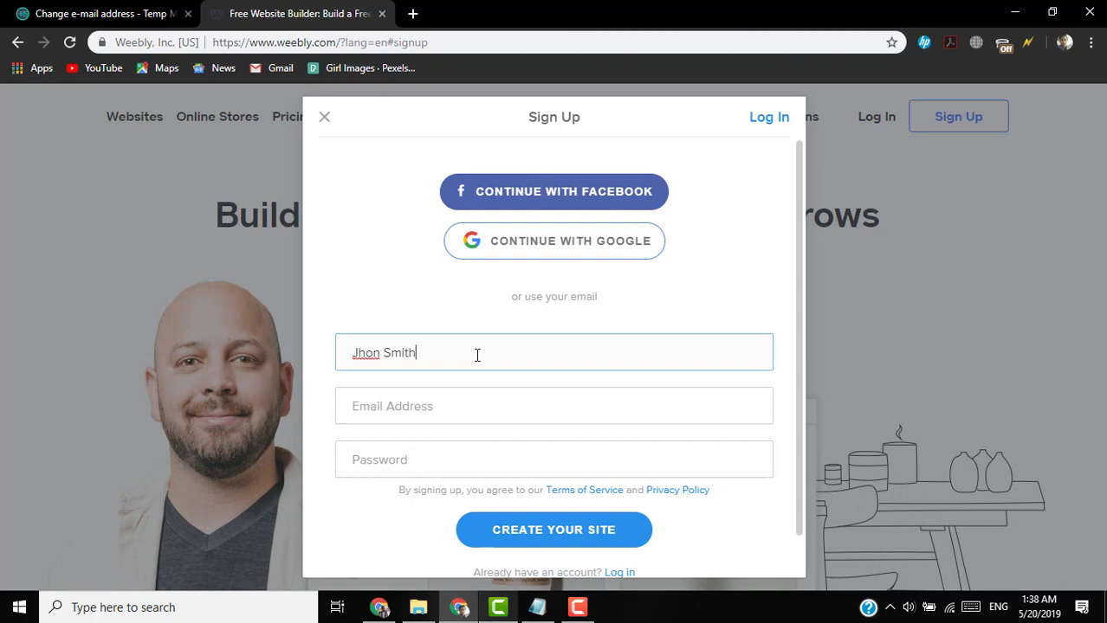
pyautogui.click(455, 413)
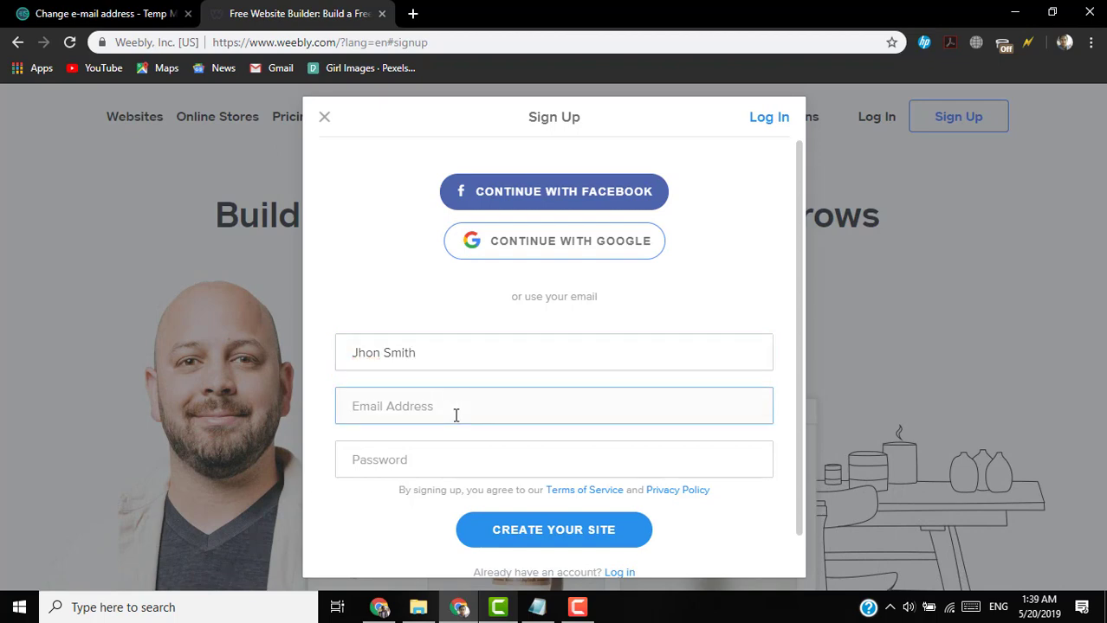
pyautogui.rightClick(432, 407)
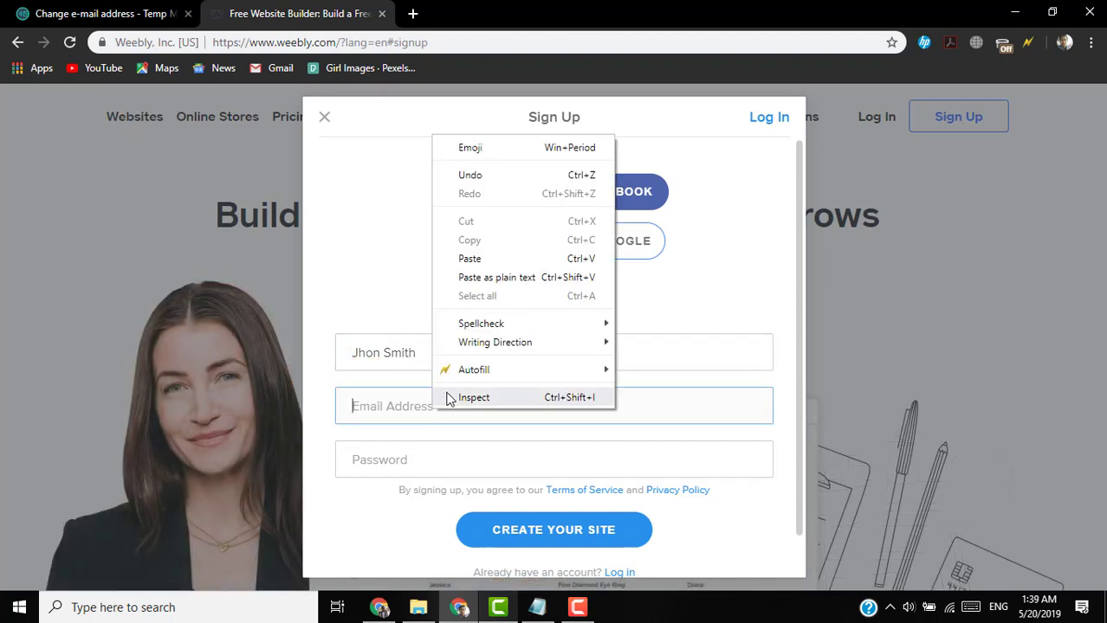
pyautogui.click(472, 258)
pyautogui.click(429, 454)
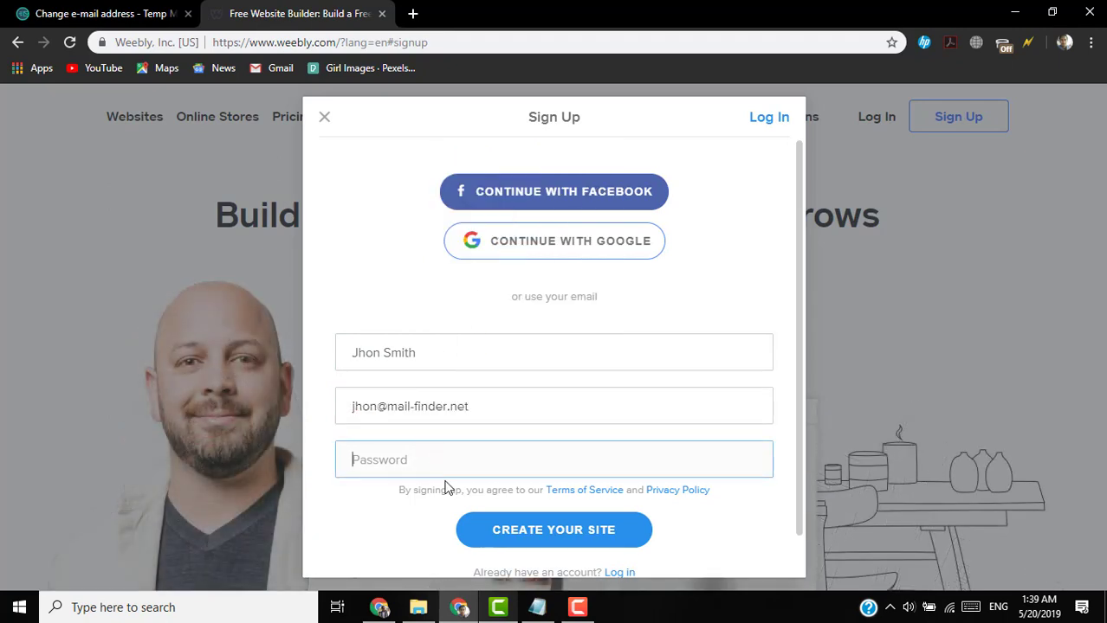
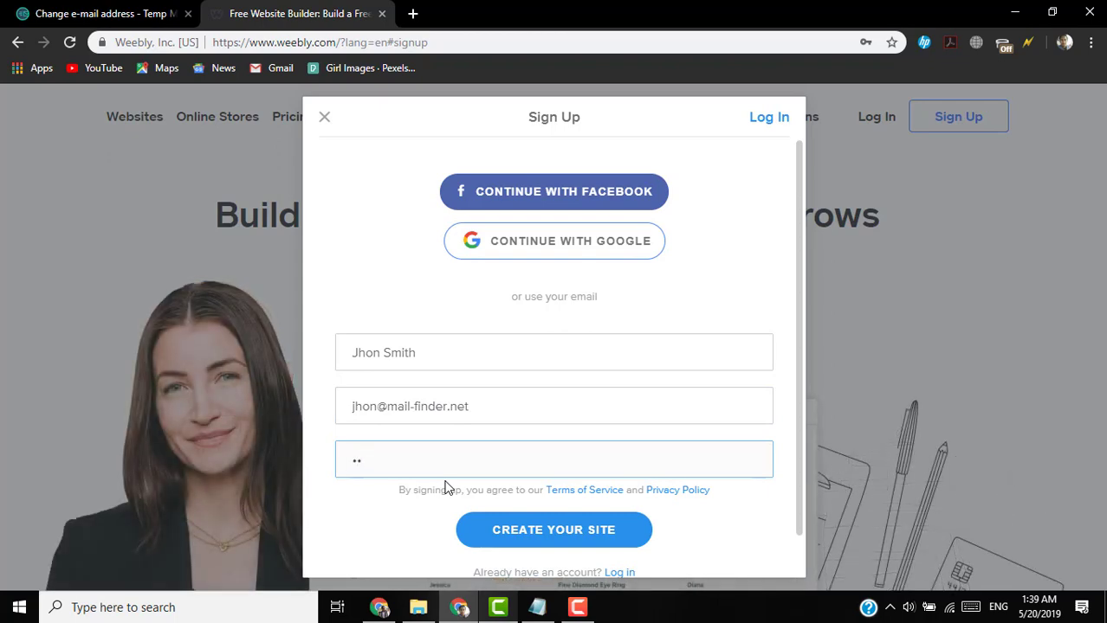
pyautogui.click(520, 537)
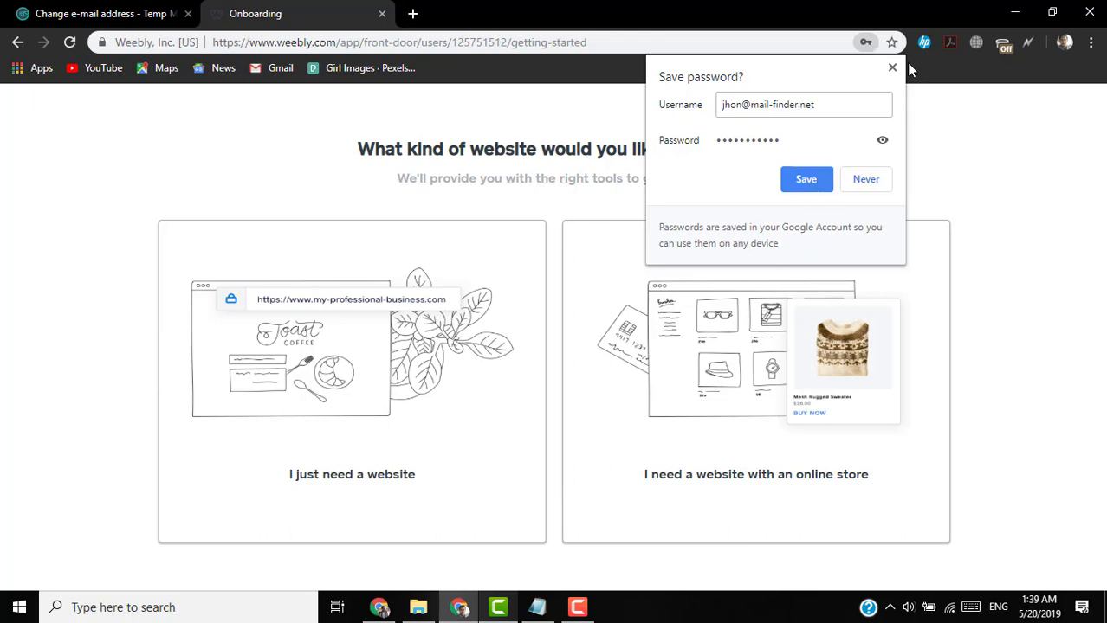
# - Dismiss the save-password prompt and choose 'I just need a website' without a store
pyautogui.click(893, 69)
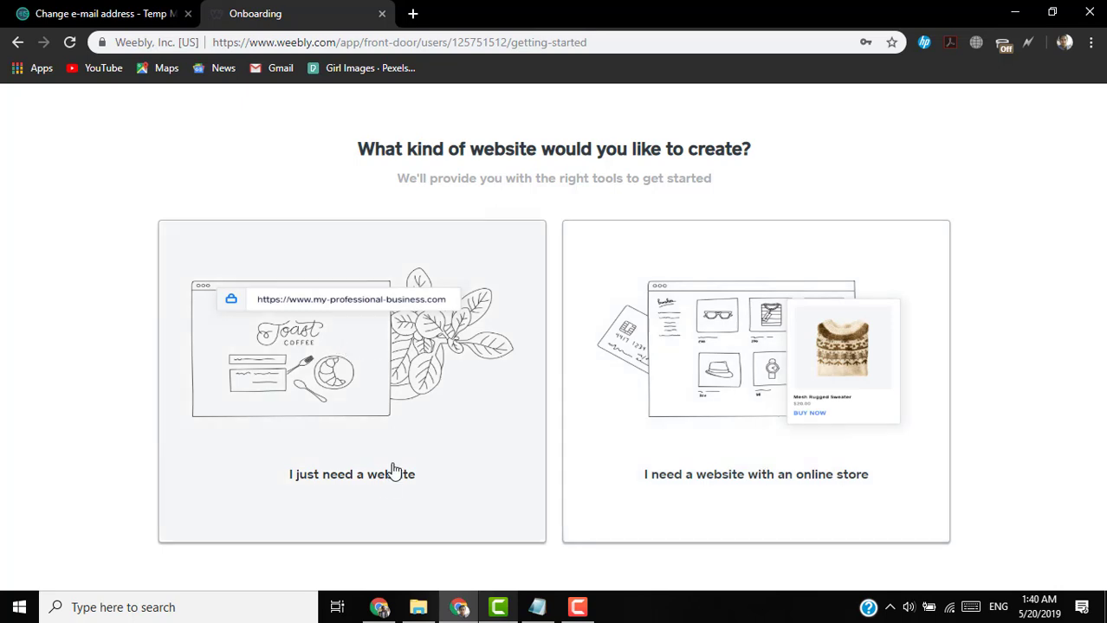
pyautogui.click(379, 359)
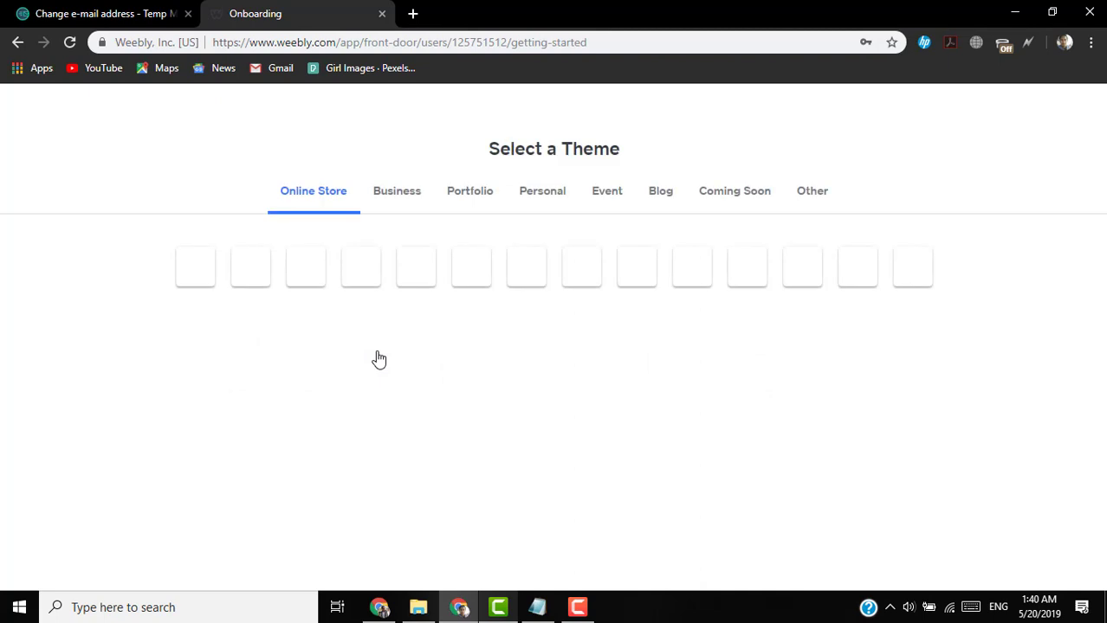
pyautogui.scroll(-3, 379, 360)
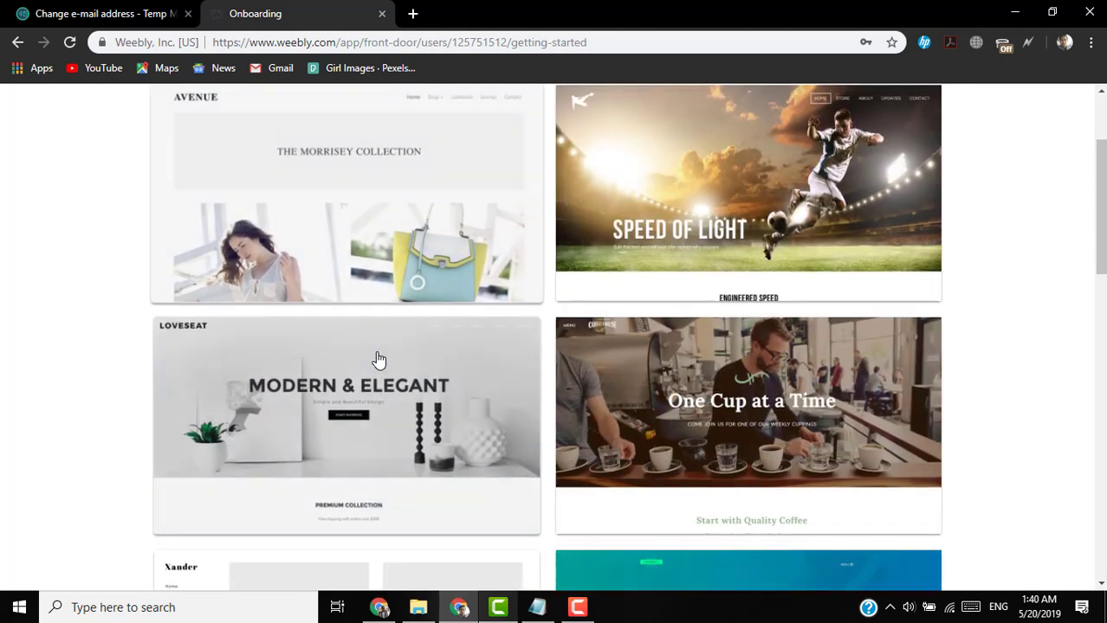
pyautogui.scroll(3, 378, 361)
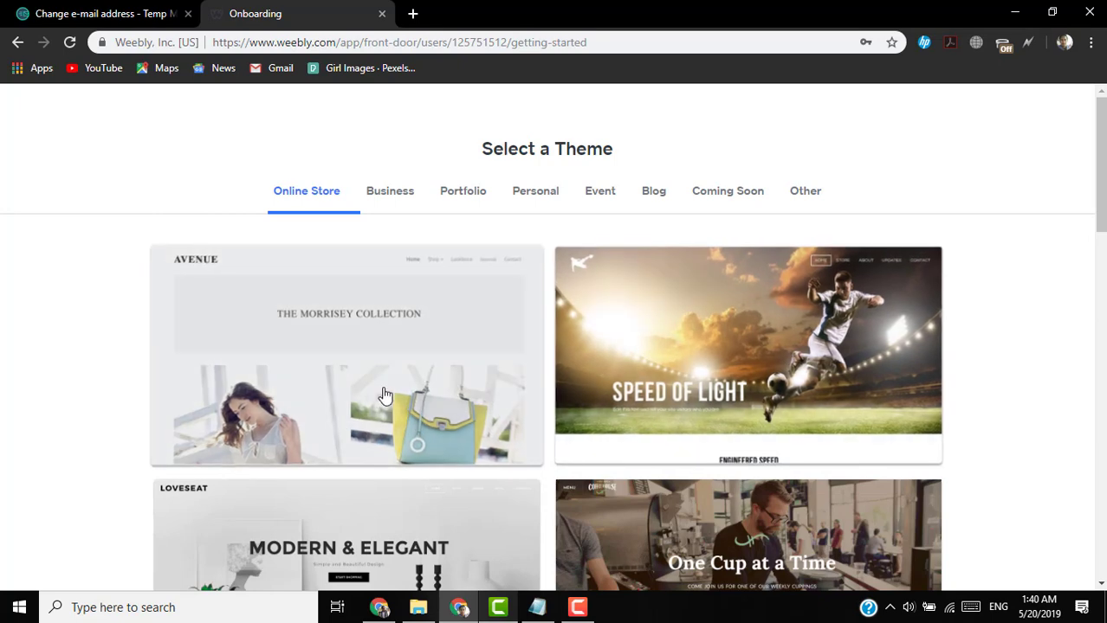
# - Browse the Personal themes and preview the Jay Sims film-director theme
pyautogui.click(530, 205)
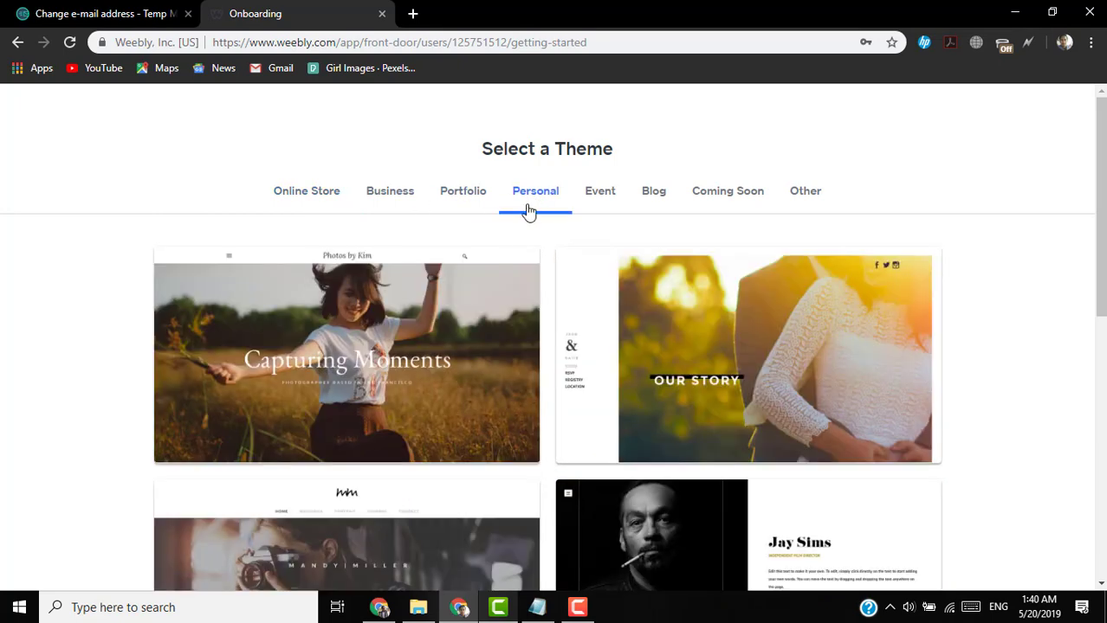
pyautogui.scroll(-5, 464, 384)
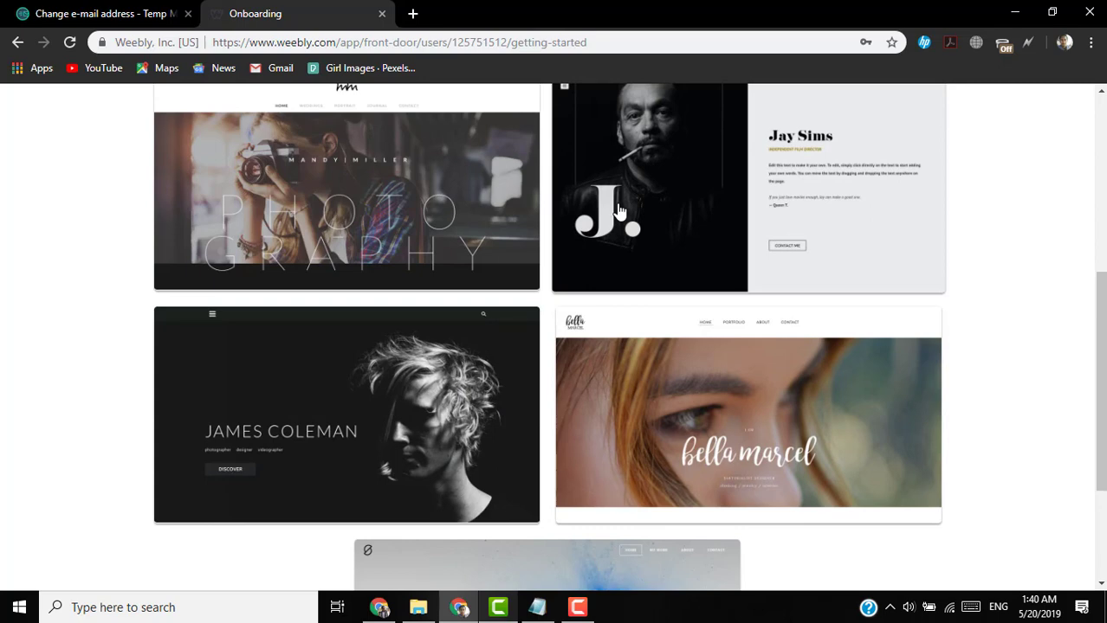
pyautogui.click(618, 212)
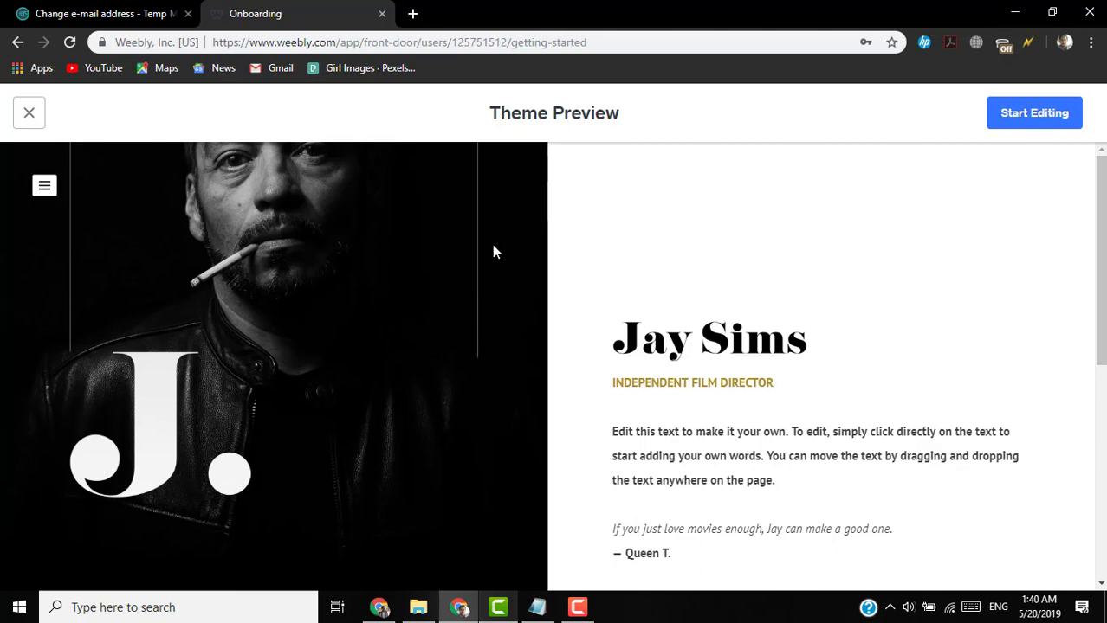
# - Close the preview and open the James Coleman dark photographer theme instead
pyautogui.click(29, 114)
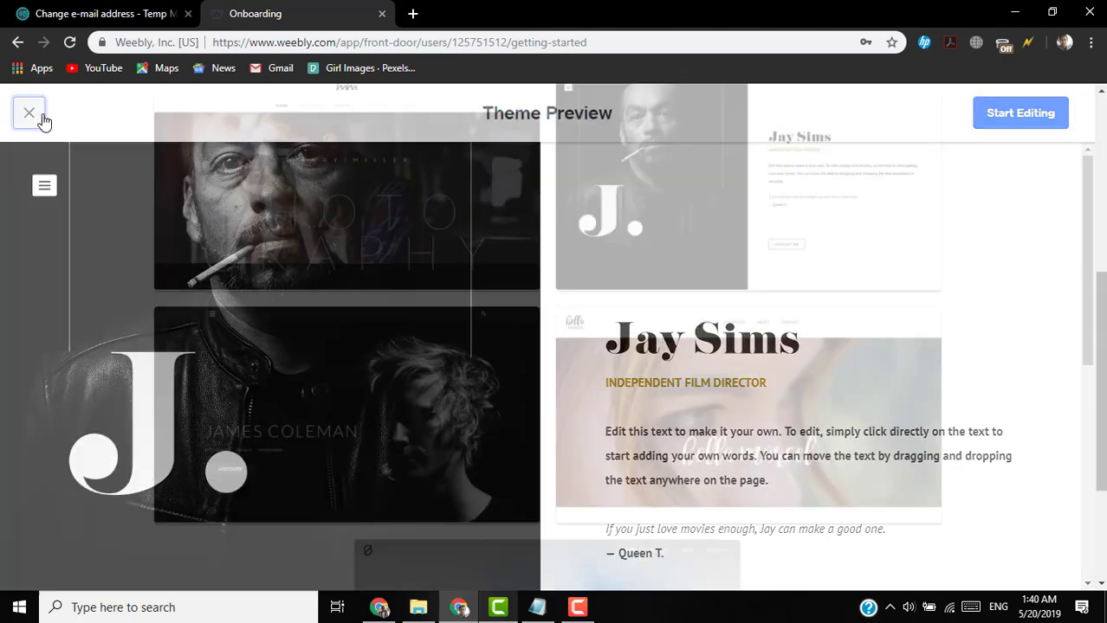
pyautogui.scroll(-2, 449, 337)
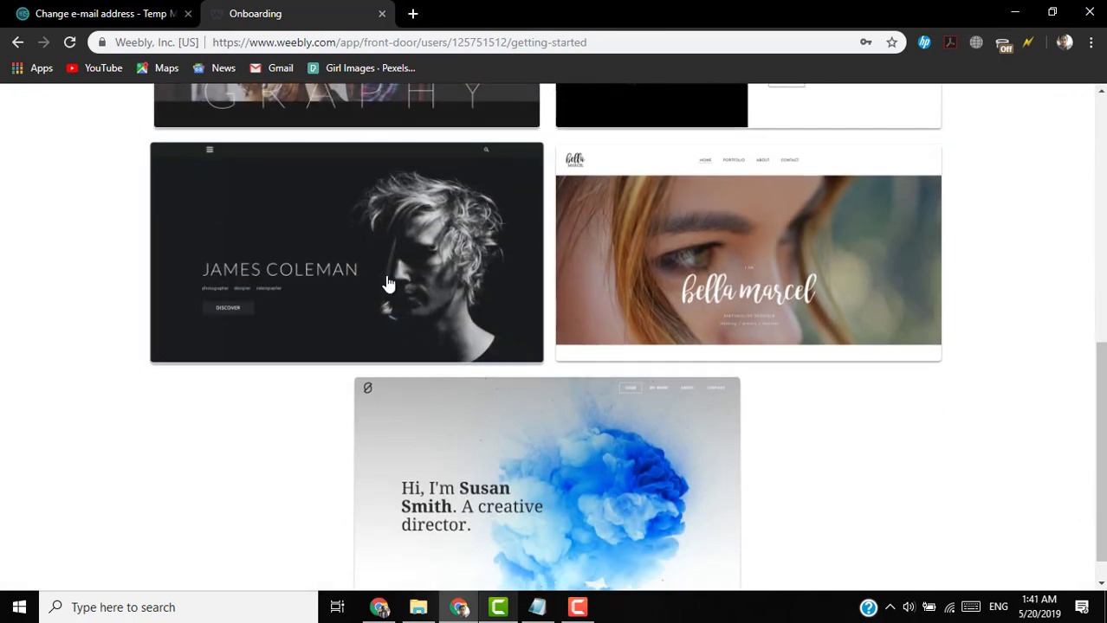
pyautogui.click(388, 284)
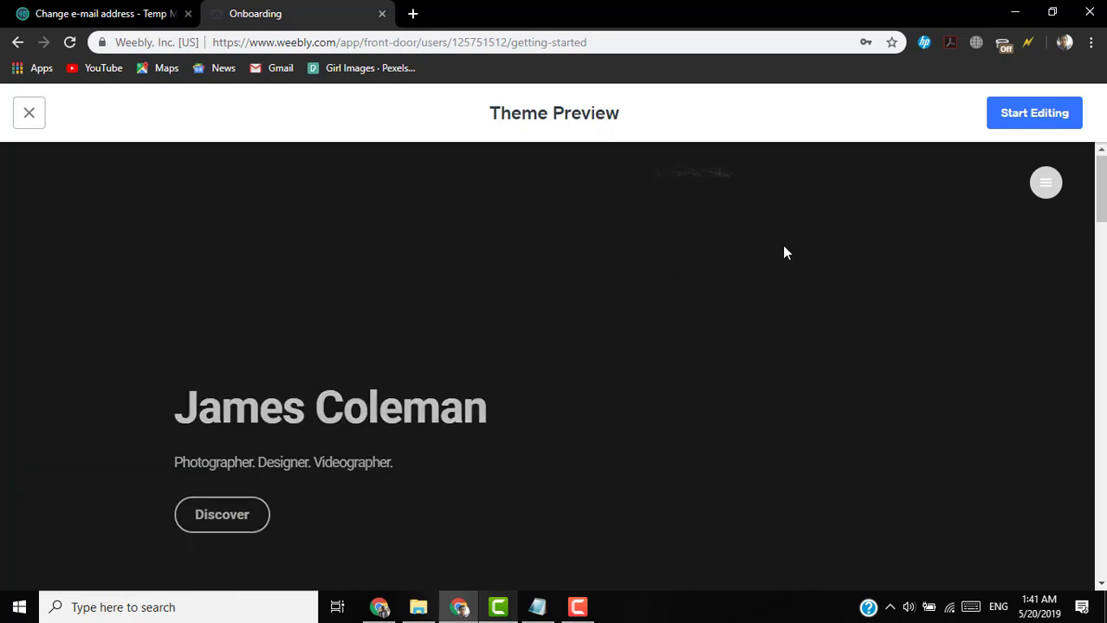
# - Look through the photographer theme's sections and start editing a site from it
pyautogui.scroll(-3, 783, 246)
pyautogui.scroll(3, 783, 246)
pyautogui.scroll(-12, 783, 253)
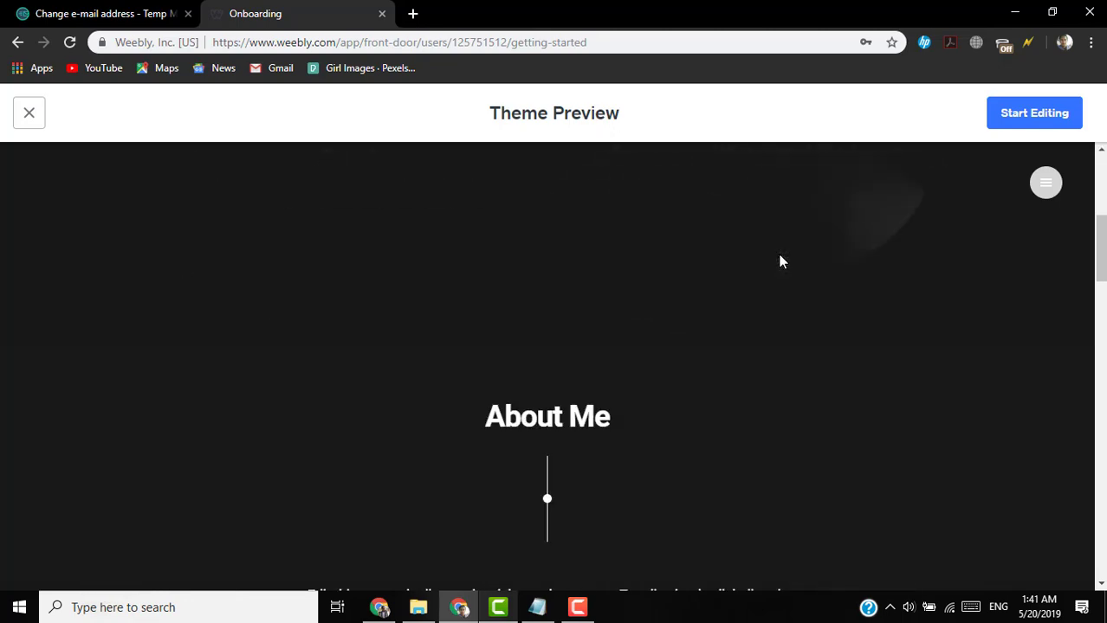
pyautogui.scroll(12, 783, 262)
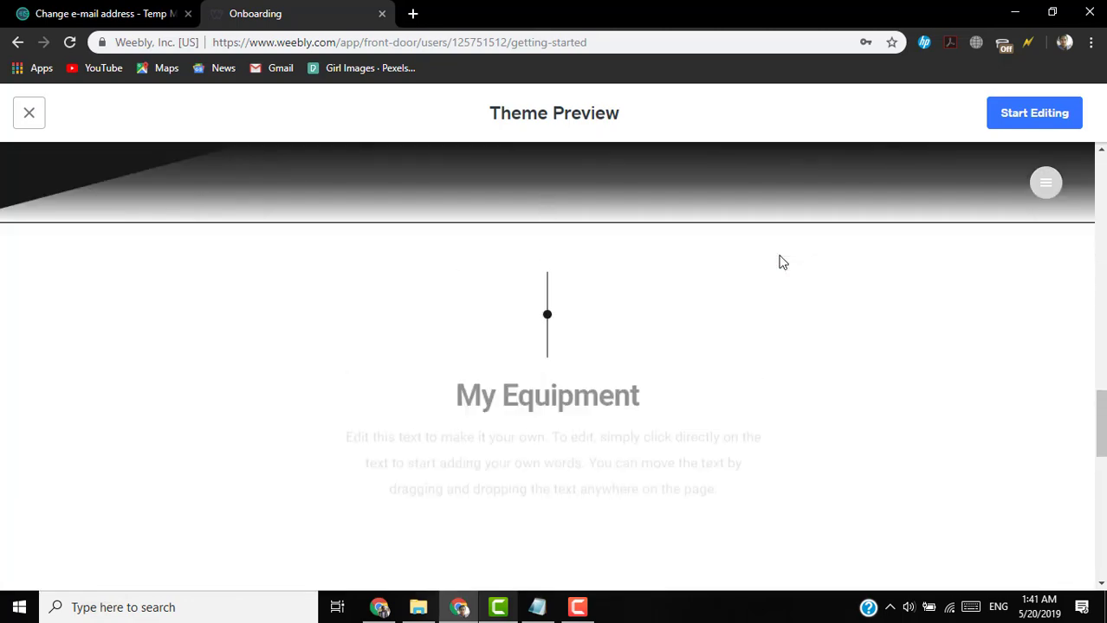
pyautogui.scroll(2, 778, 256)
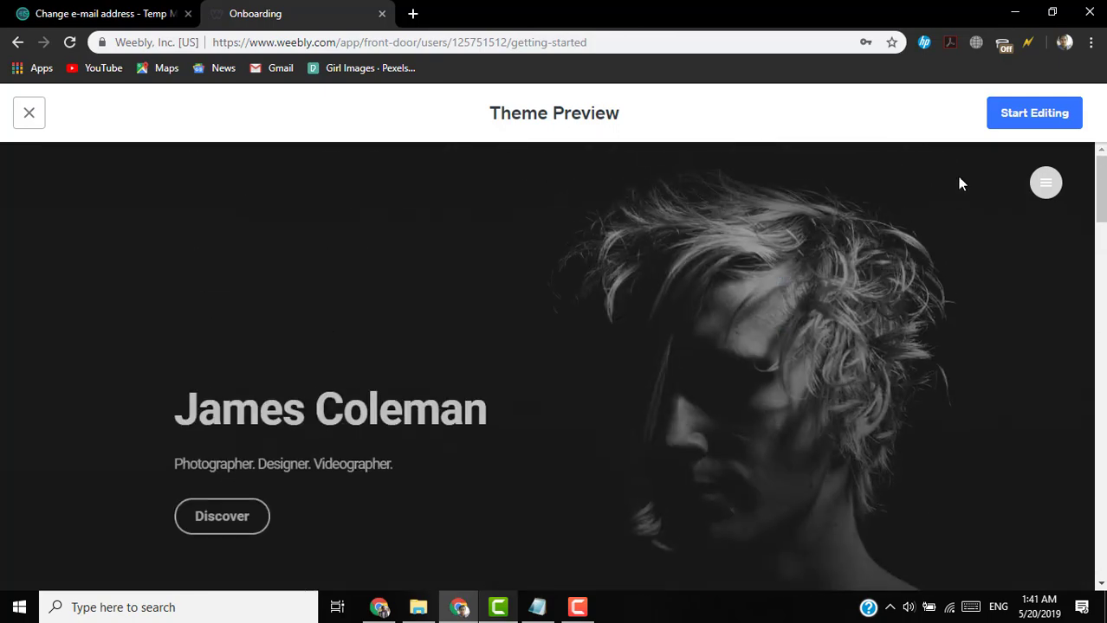
pyautogui.click(1044, 121)
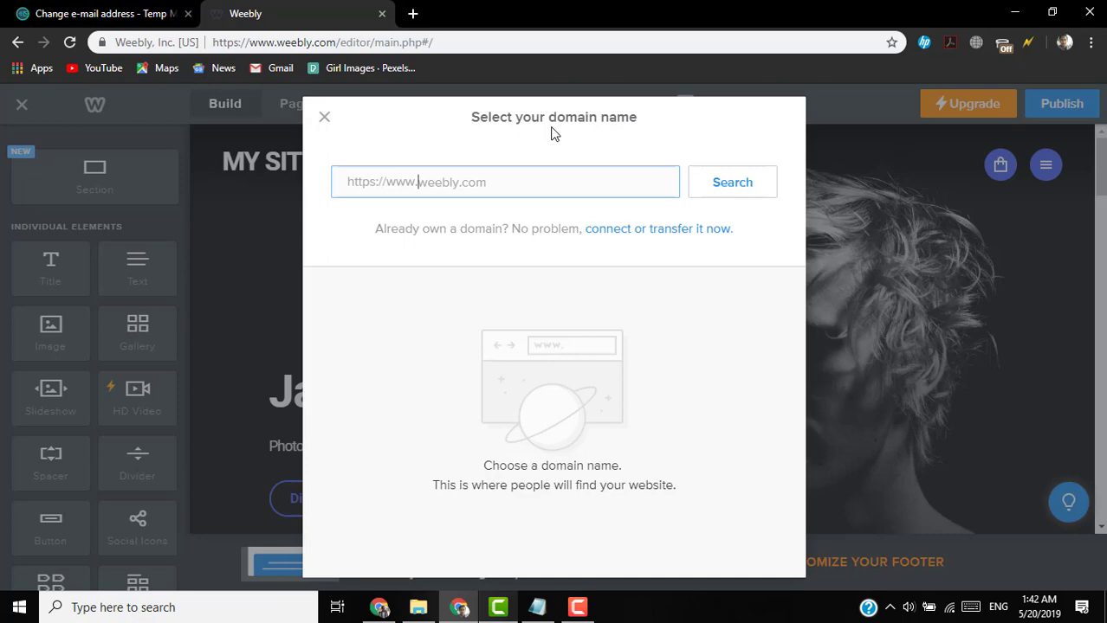
# - Enter loveme.weebly.com in the domain field, correcting the stray dot, and search its availability
pyautogui.write('love me')
pyautogui.write('.weebly')
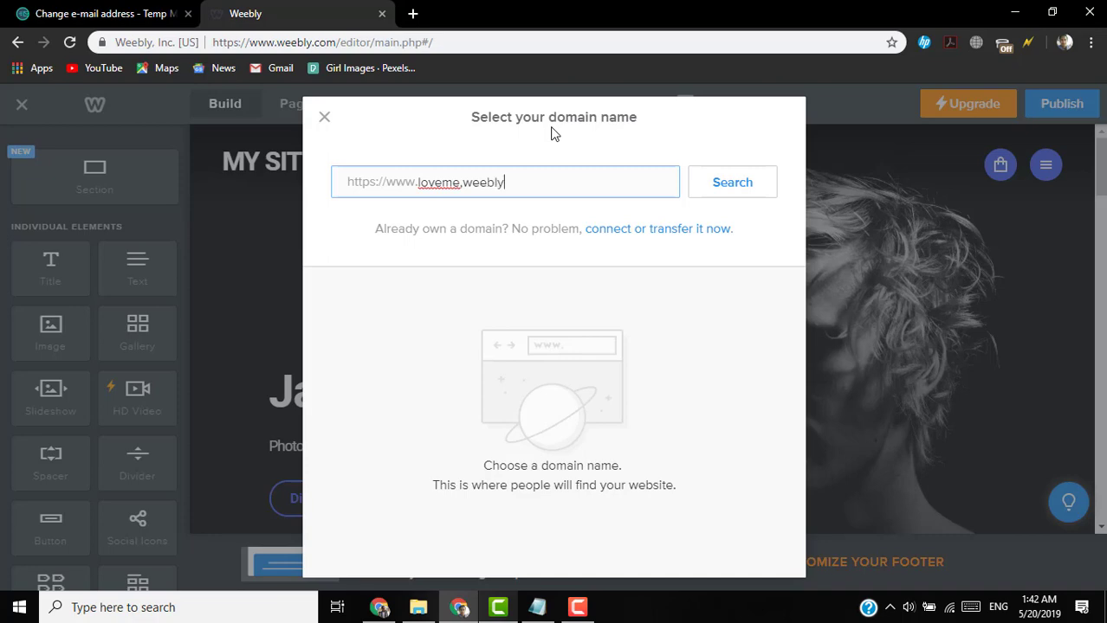
pyautogui.write('.com')
pyautogui.press('Left')
pyautogui.press('Left')
pyautogui.press('Left')
pyautogui.press('Left')
pyautogui.press('Left')
pyautogui.press('Left')
pyautogui.press('Left')
pyautogui.press('Left')
pyautogui.press('Left')
pyautogui.press('Left')
pyautogui.press('BackSpace')
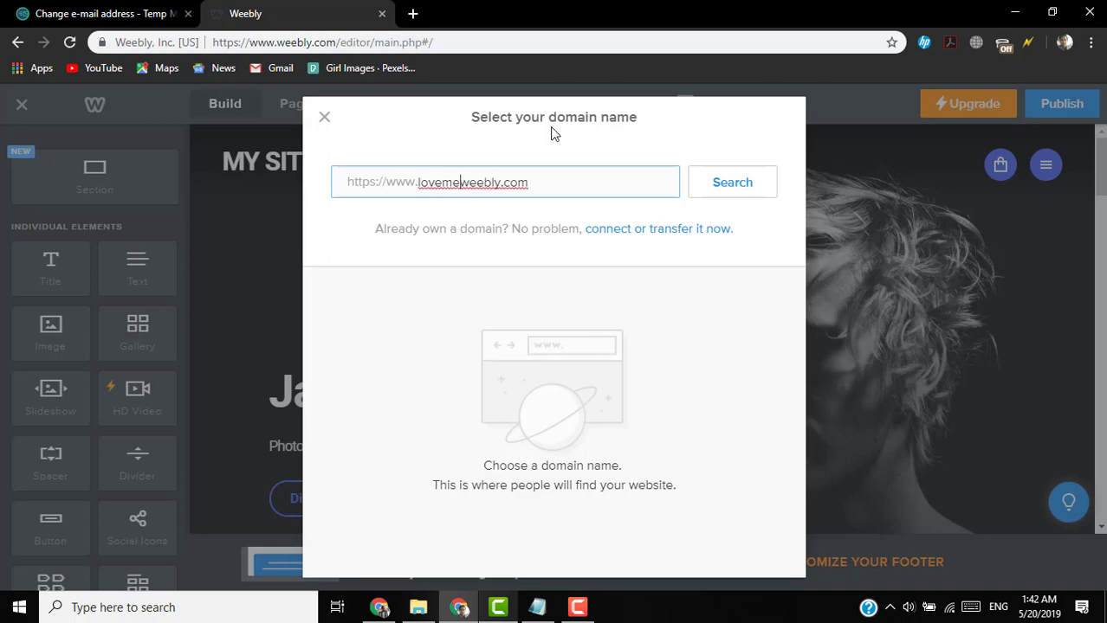
pyautogui.write('.')
pyautogui.click(560, 176)
pyautogui.click(724, 195)
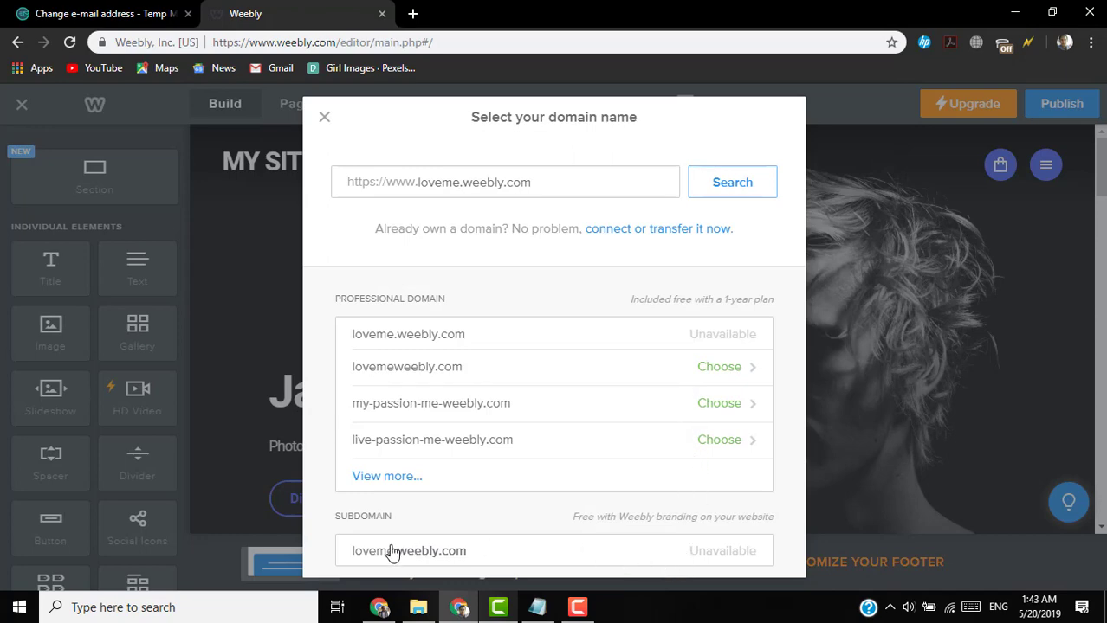
# - Try lovemelikeyou.weebly.com and lovememore.weebly.com as the site address
pyautogui.click(462, 182)
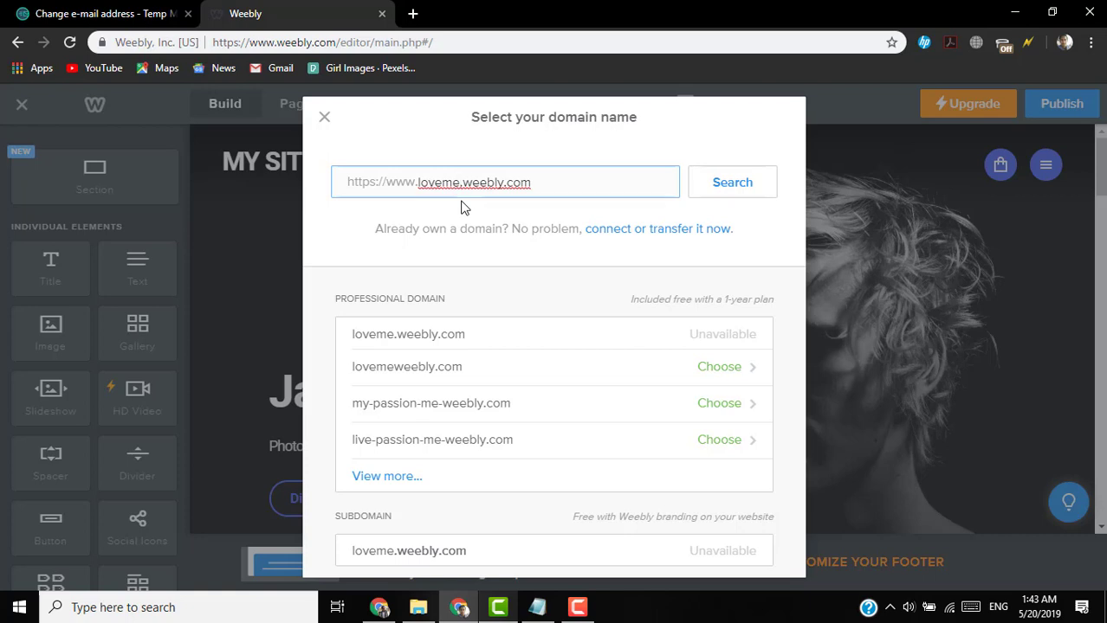
pyautogui.write('likey')
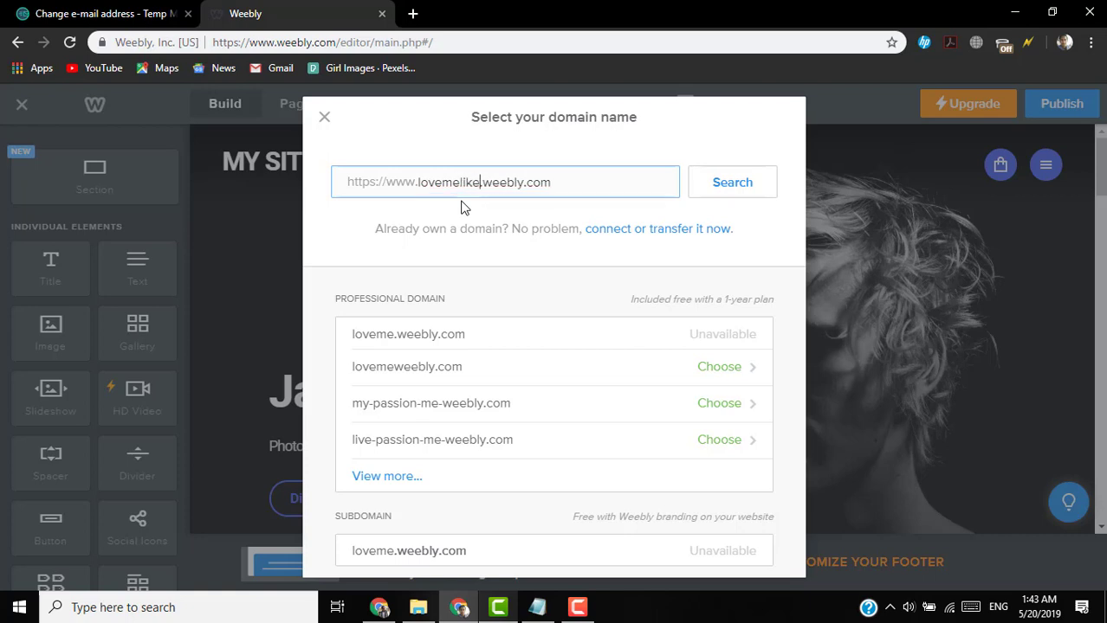
pyautogui.write('ou')
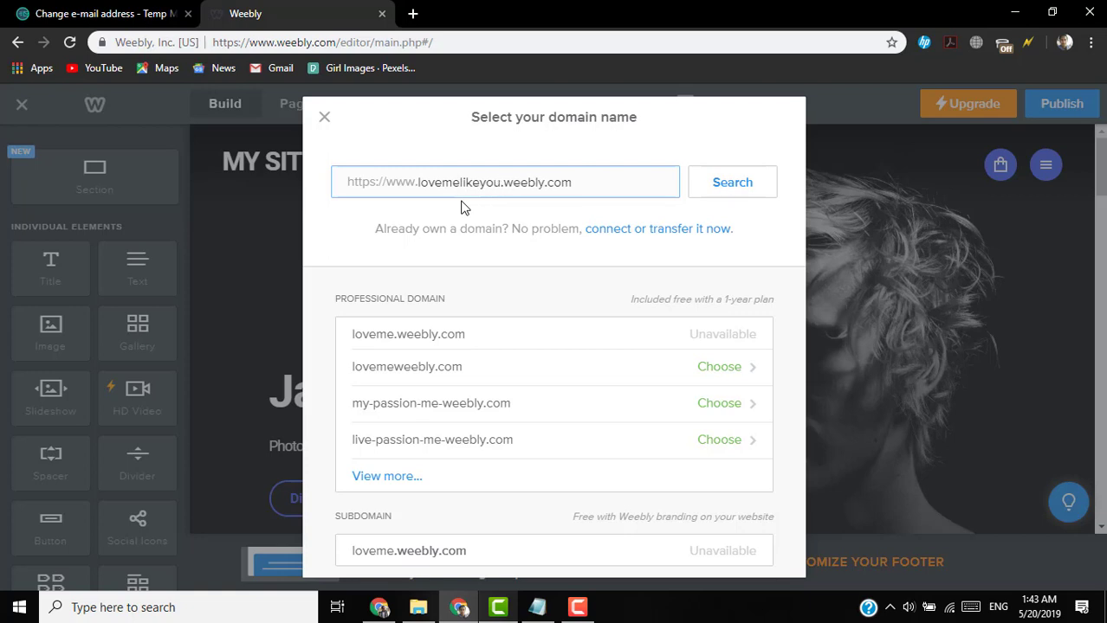
pyautogui.click(715, 182)
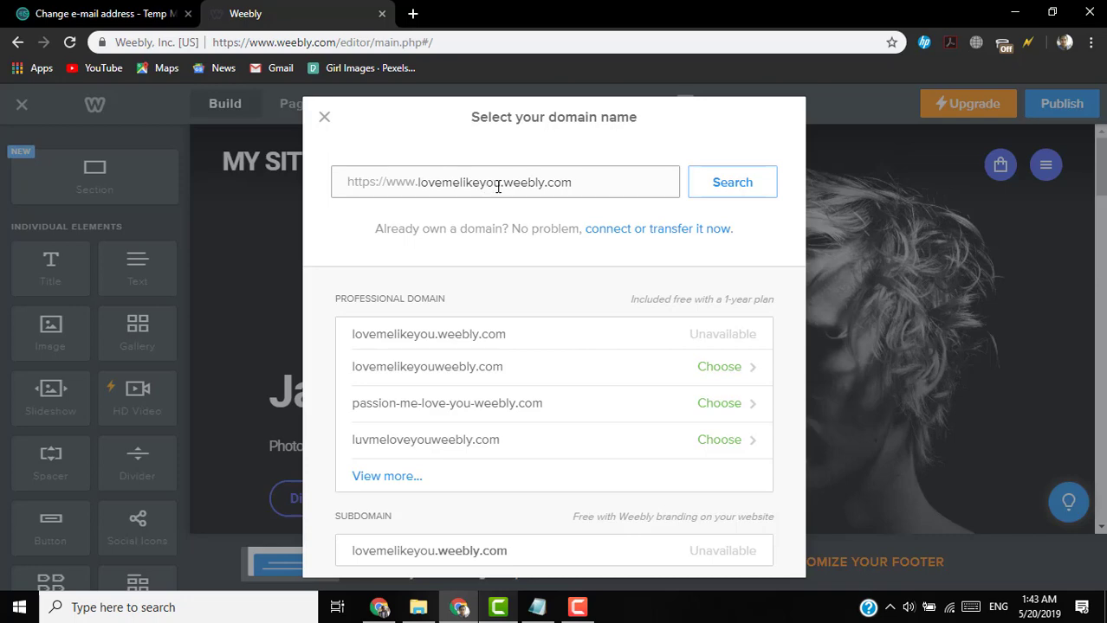
pyautogui.click(500, 183)
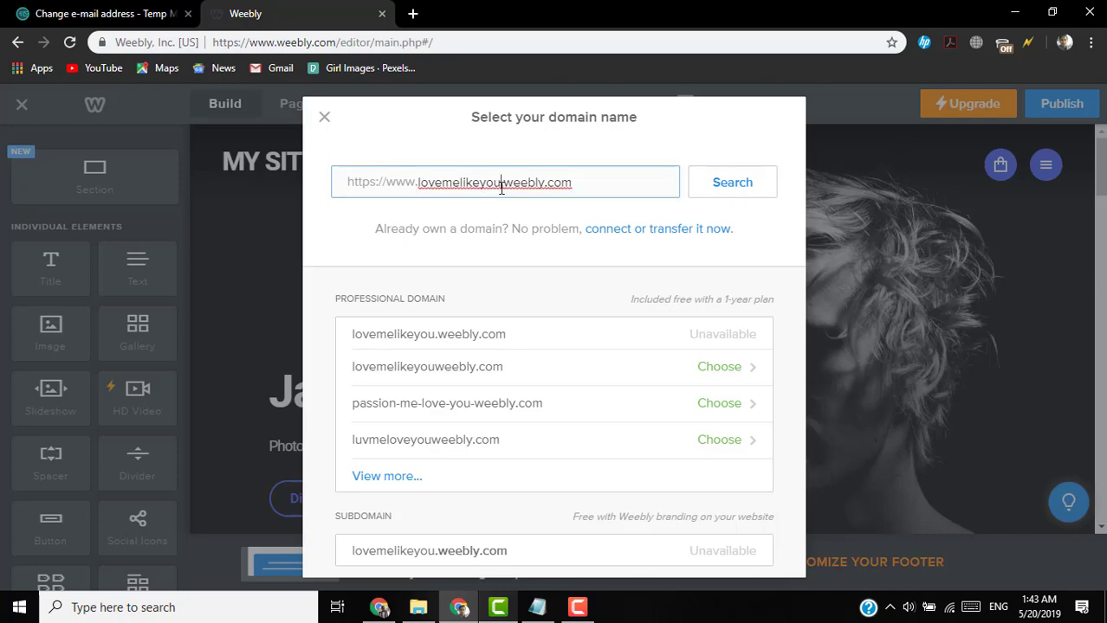
pyautogui.press('BackSpace')
pyautogui.press('BackSpace')
pyautogui.press('BackSpace')
pyautogui.press('BackSpace')
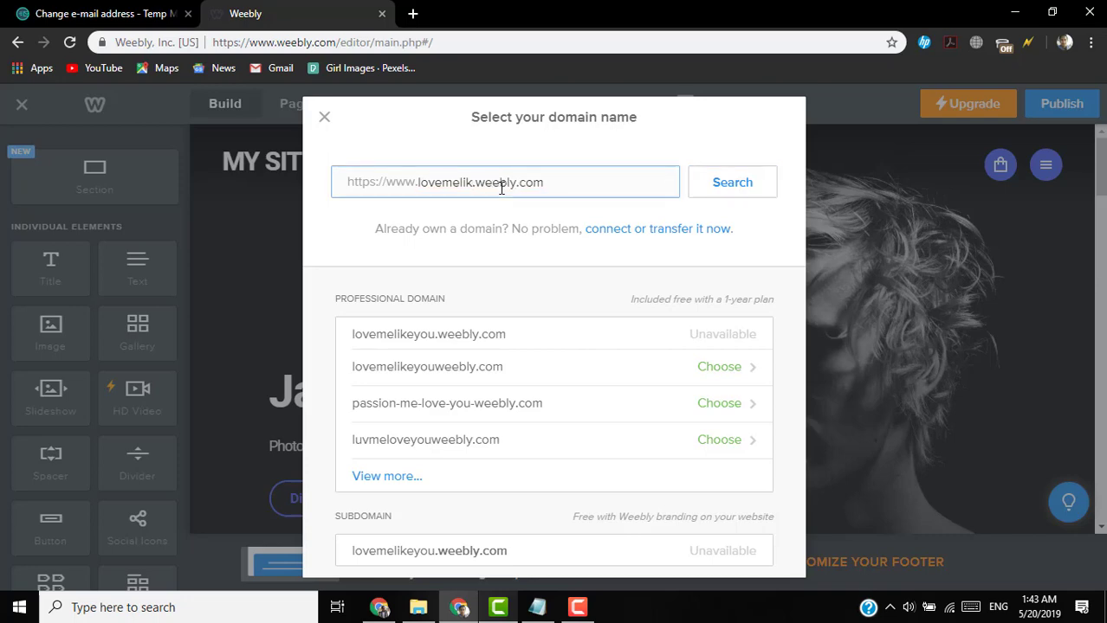
pyautogui.press('BackSpace')
pyautogui.press('BackSpace')
pyautogui.press('BackSpace')
pyautogui.write('more')
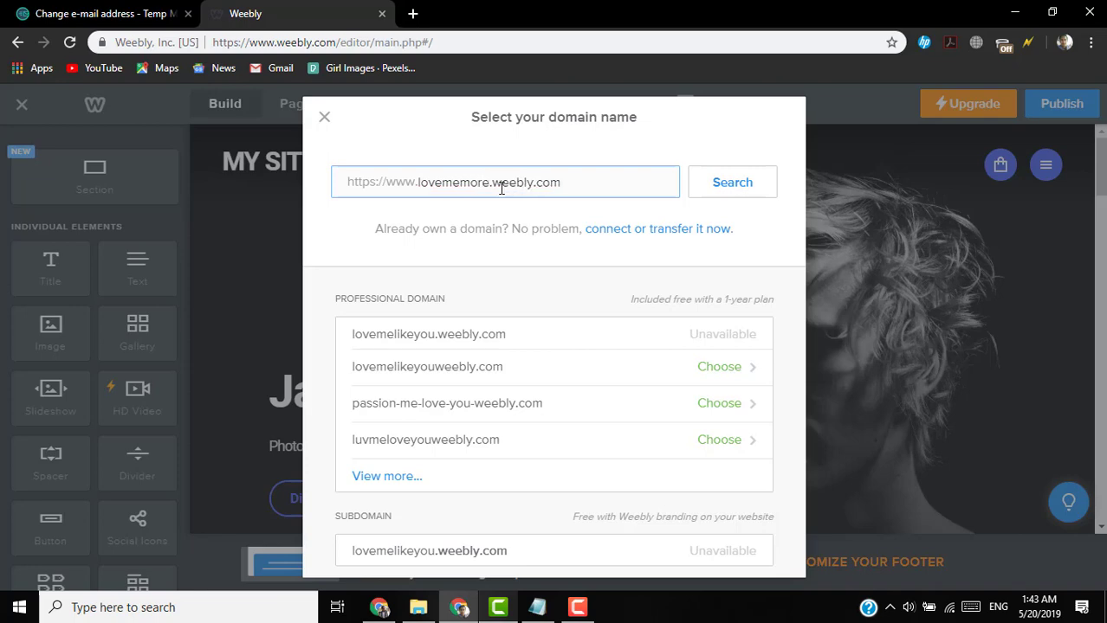
pyautogui.click(719, 184)
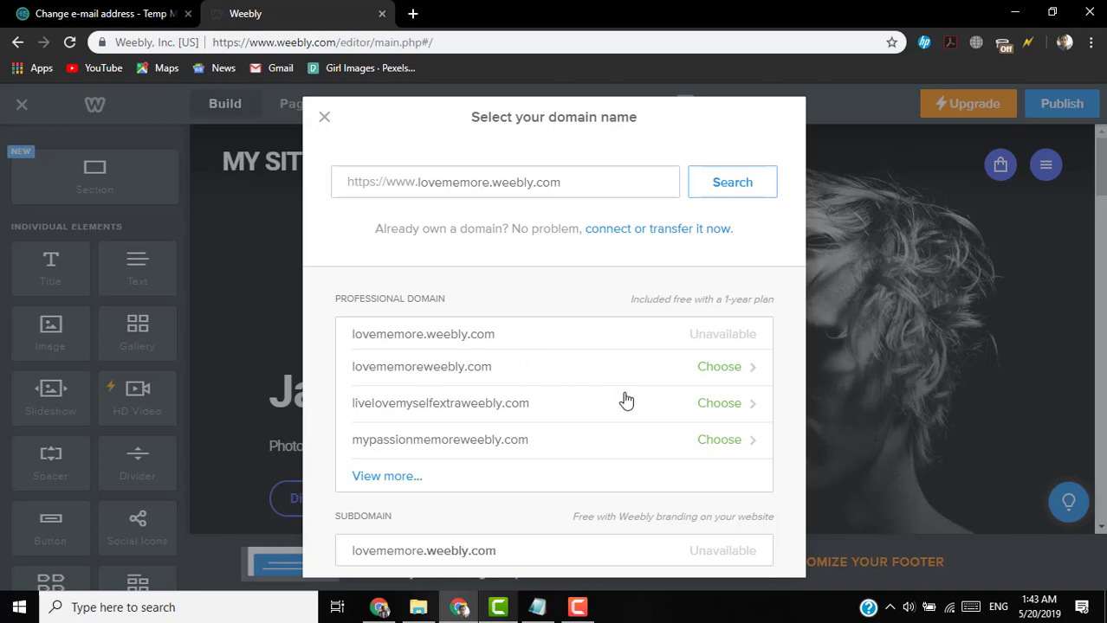
# - Search loveme02.weebly.com and choose it as the free subdomain
pyautogui.click(488, 184)
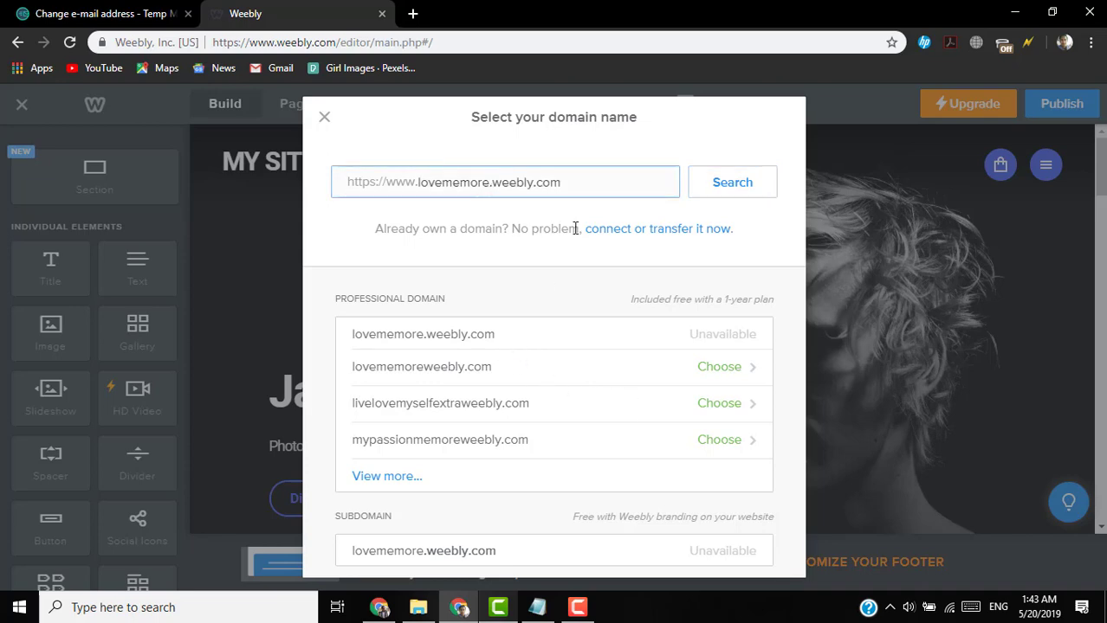
pyautogui.press('BackSpace')
pyautogui.press('BackSpace')
pyautogui.press('BackSpace')
pyautogui.press('BackSpace')
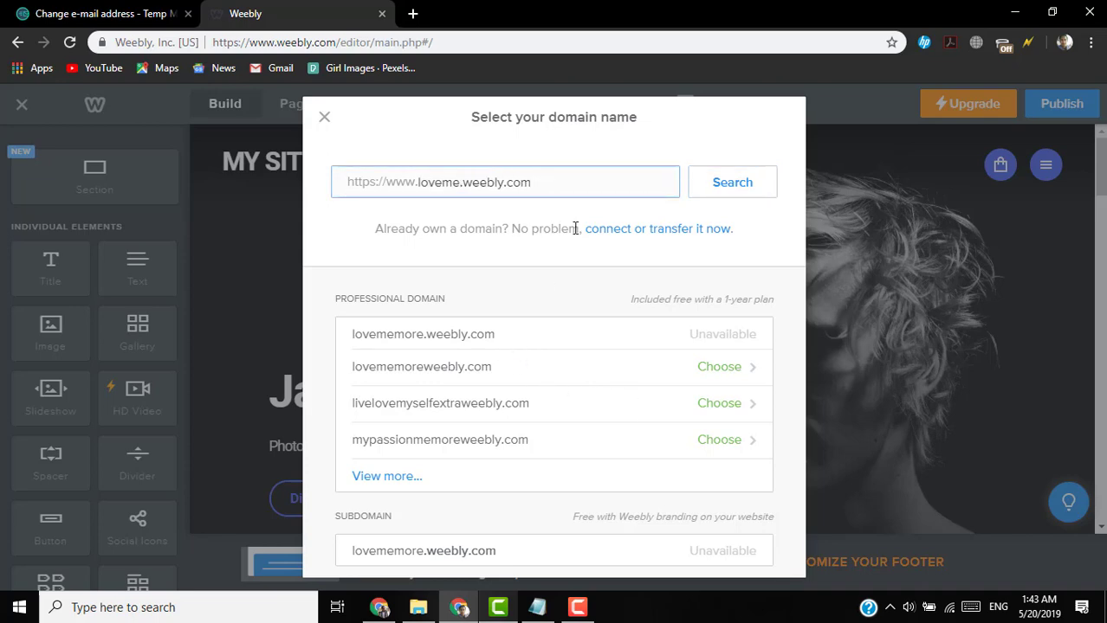
pyautogui.write('02')
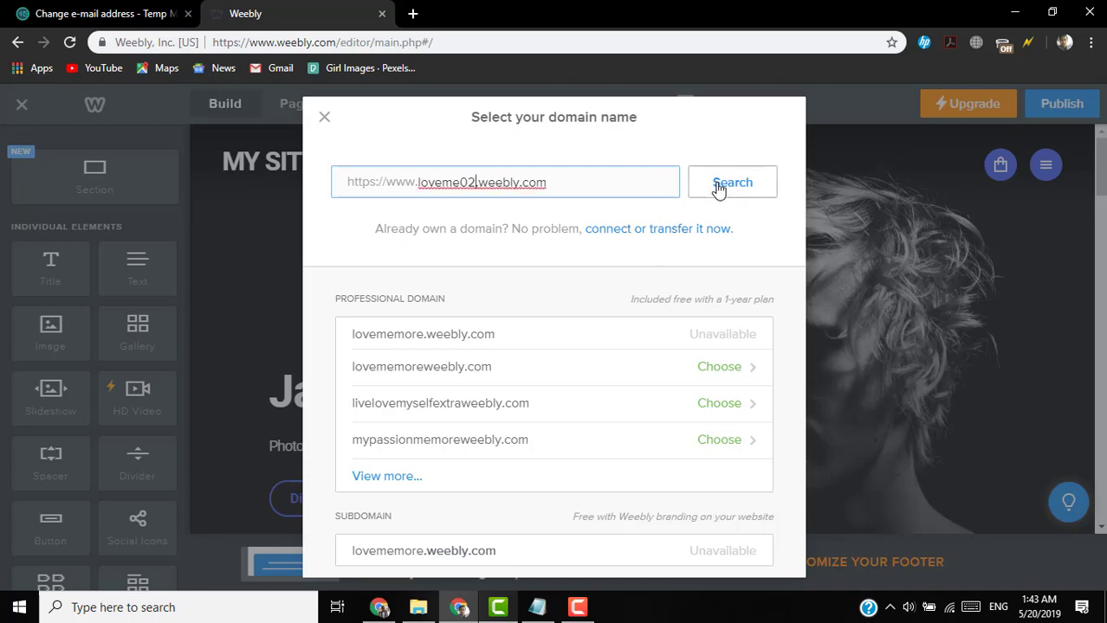
pyautogui.click(724, 185)
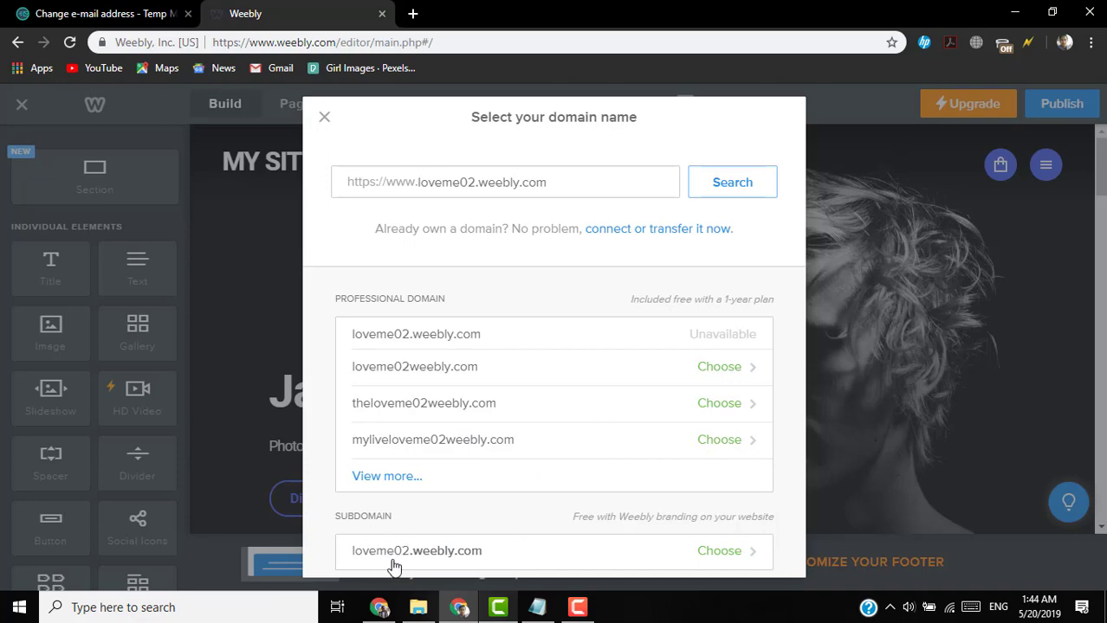
pyautogui.click(724, 556)
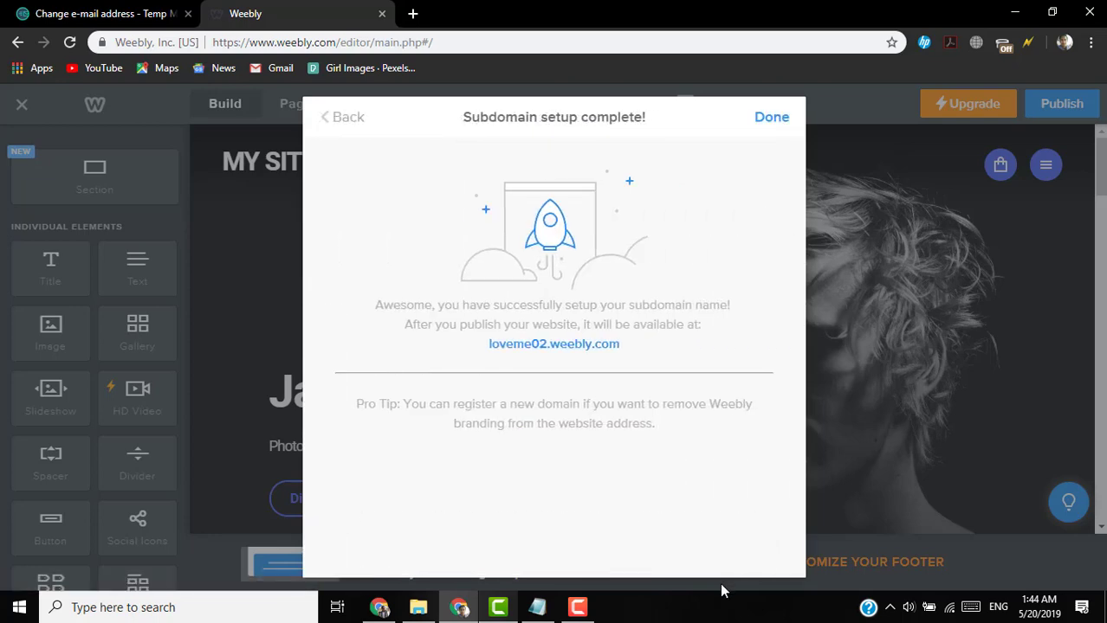
# - Click Done on the 'Subdomain setup complete!' panel to return to the editor
pyautogui.click(760, 117)
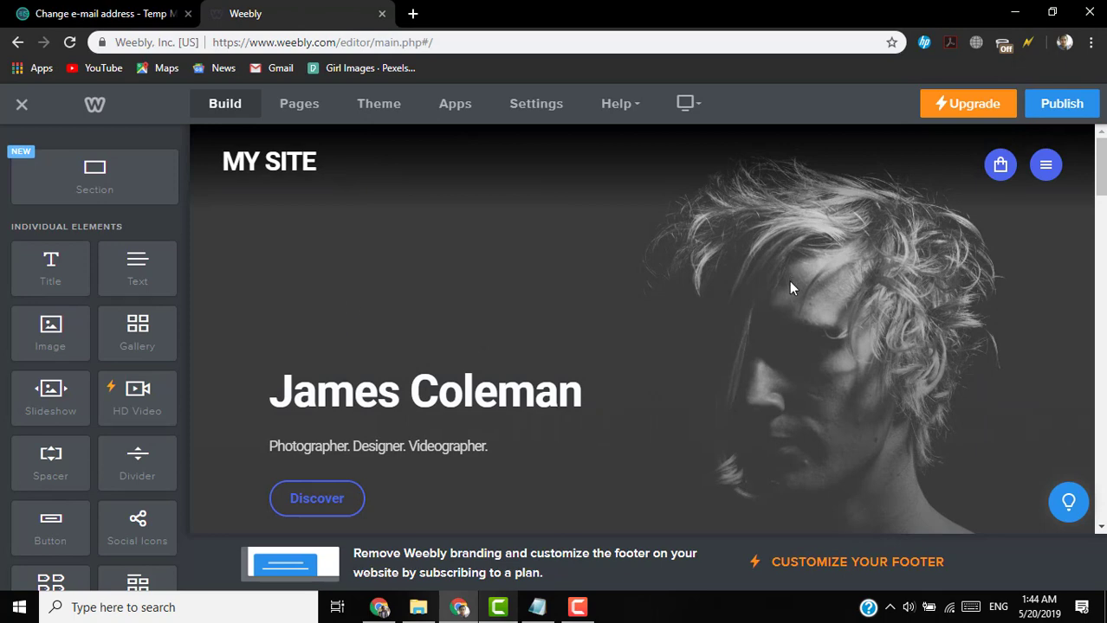
# - Look over the hero section, briefly selecting the subtitle and Discover text
pyautogui.scroll(-3, 758, 325)
pyautogui.scroll(3, 432, 348)
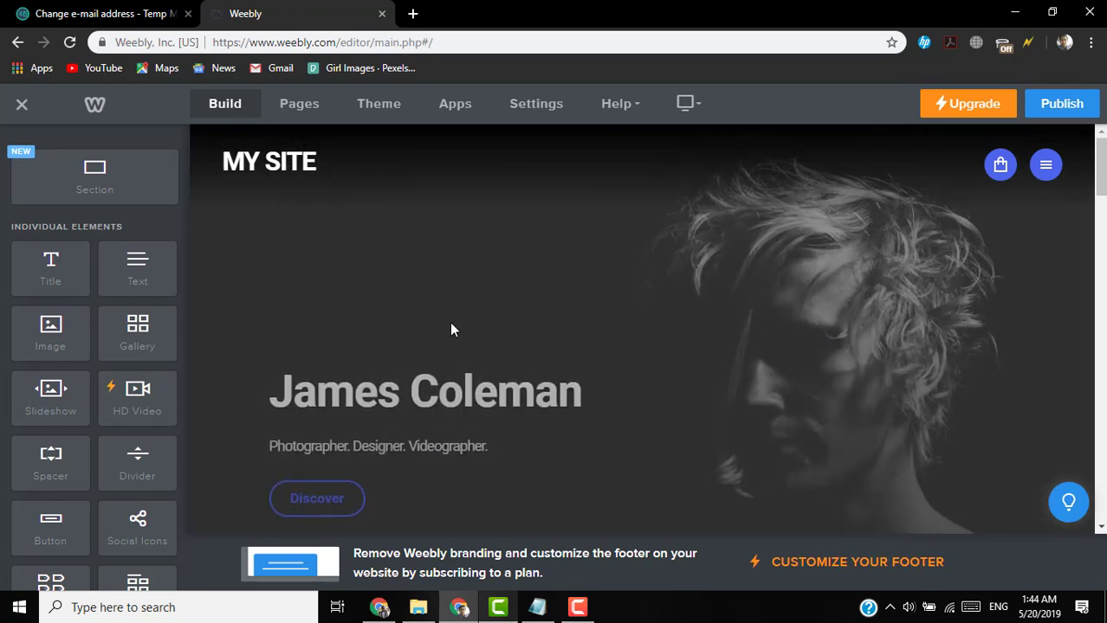
pyautogui.scroll(-1, 451, 330)
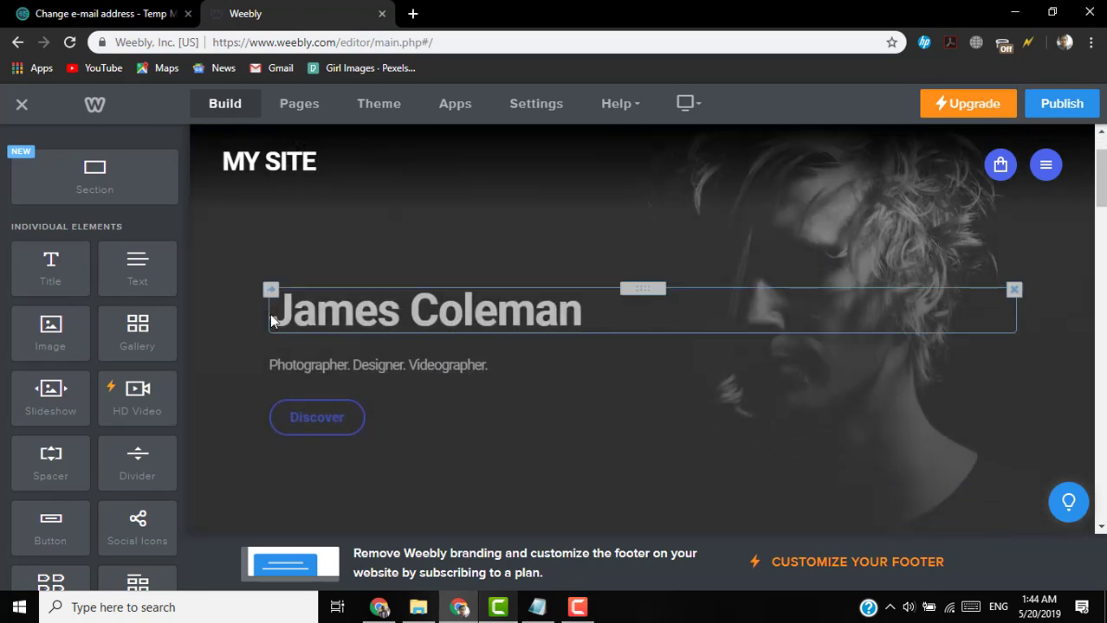
pyautogui.moveTo(390, 305); pyautogui.dragTo(690, 447)
pyautogui.scroll(1, 629, 411)
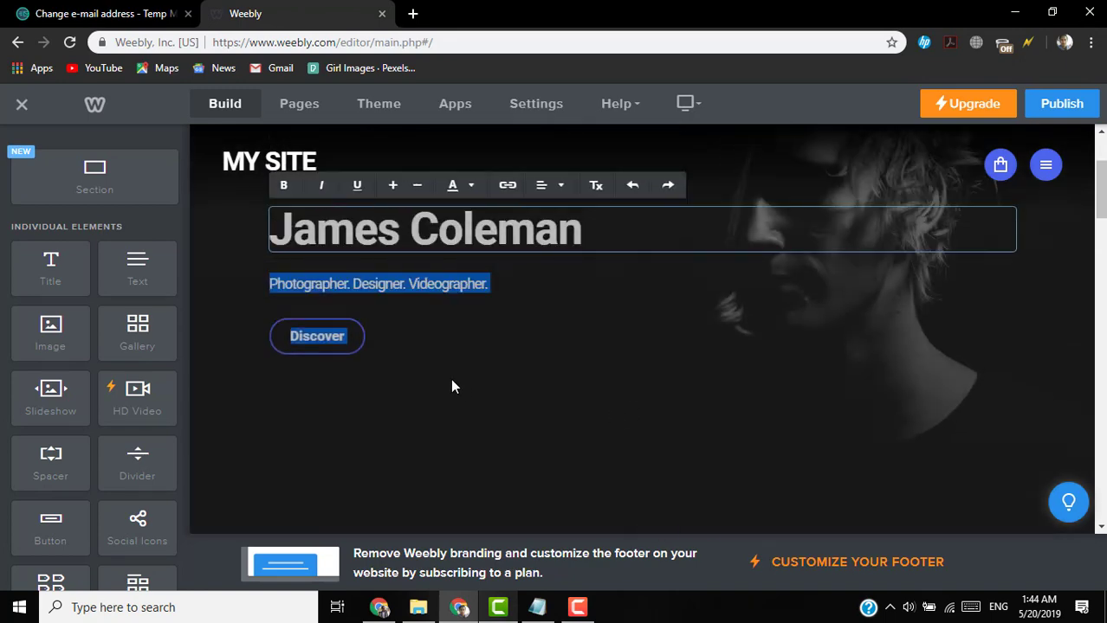
pyautogui.click(522, 285)
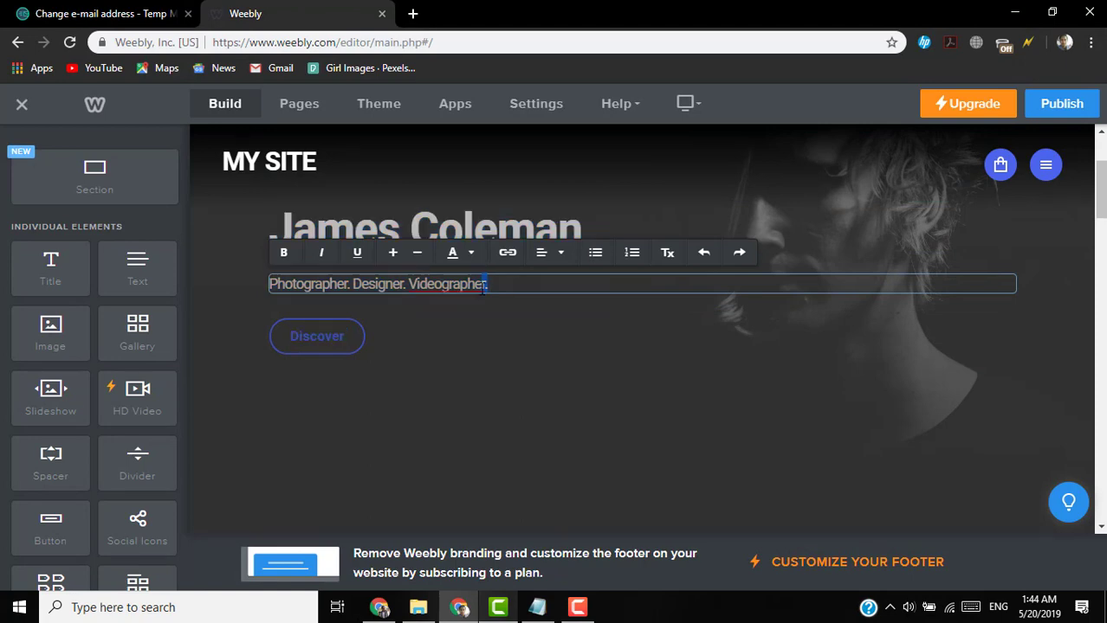
pyautogui.click(589, 379)
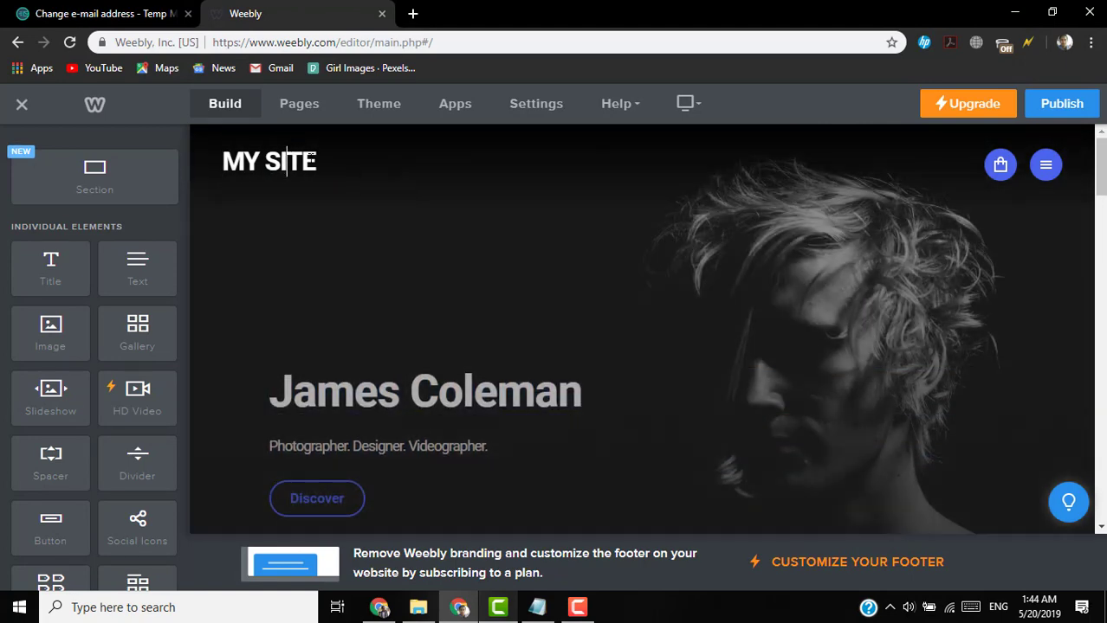
# - Replace the MY SITE header title with 'LOVE ME MORE'
pyautogui.moveTo(317, 165)
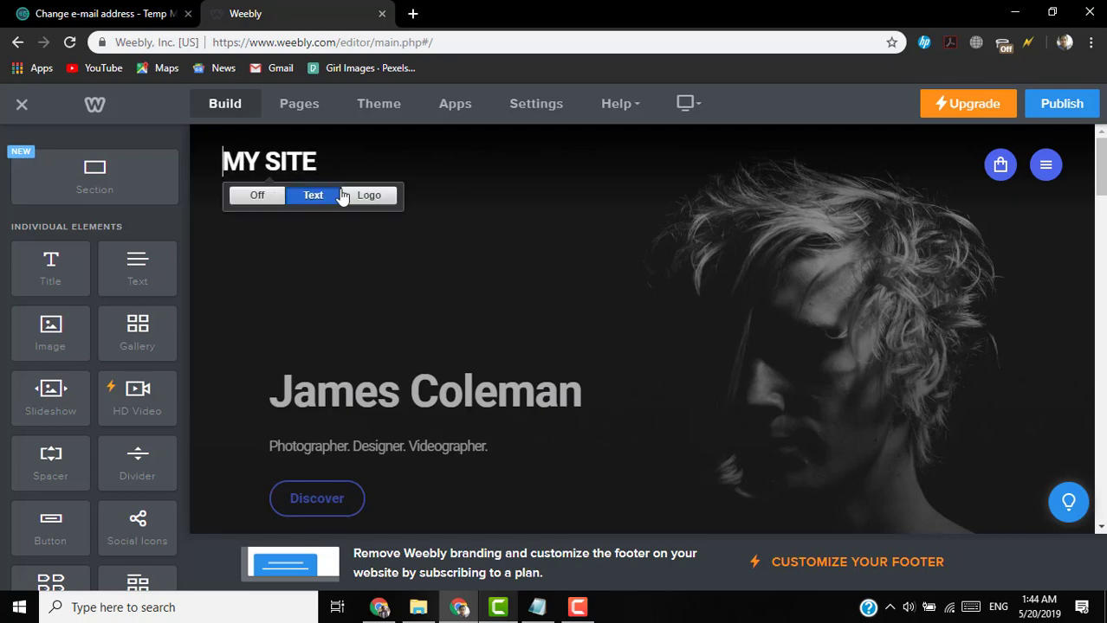
pyautogui.press('End')
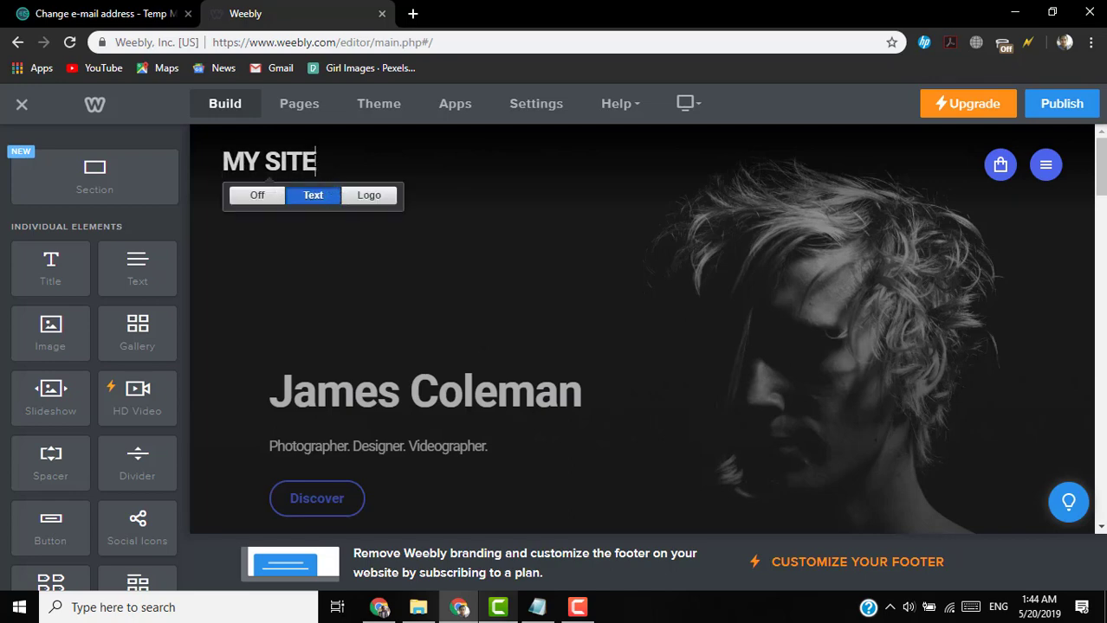
pyautogui.press('BackSpace')
pyautogui.press('BackSpace')
pyautogui.press('BackSpace')
pyautogui.press('BackSpace')
pyautogui.press('BackSpace')
pyautogui.press('BackSpace')
pyautogui.press('BackSpace')
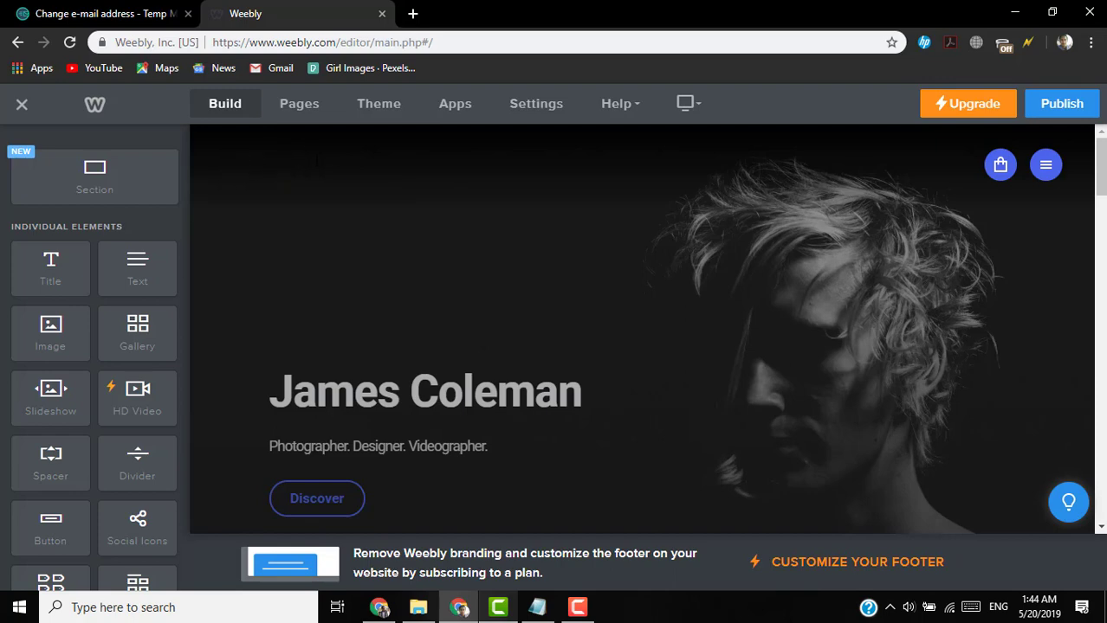
pyautogui.write('LOVE ME')
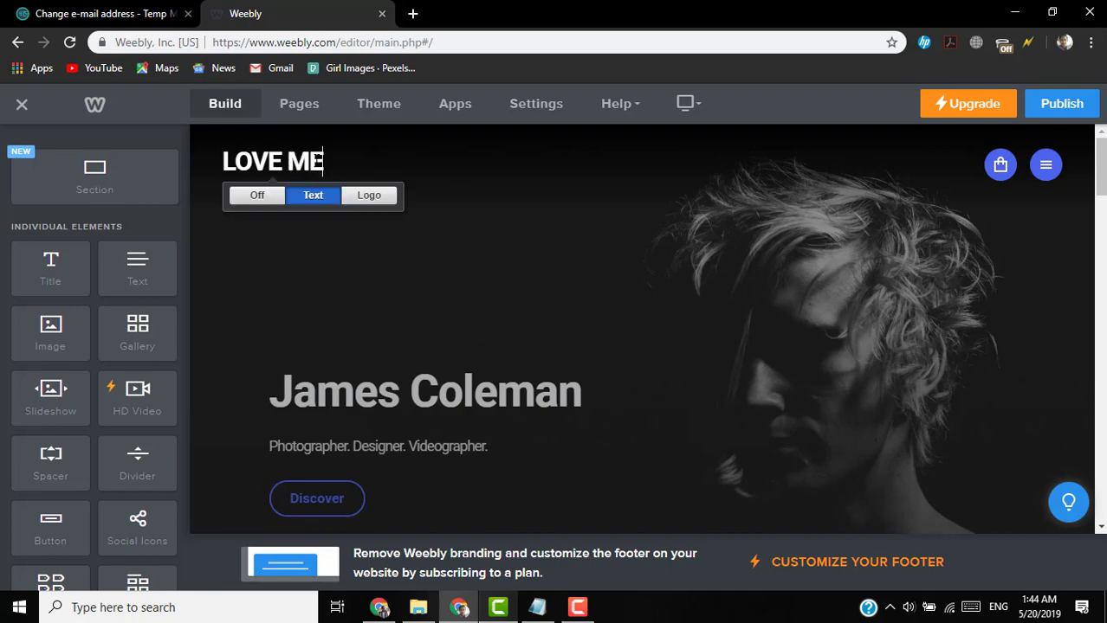
pyautogui.write(' MO')
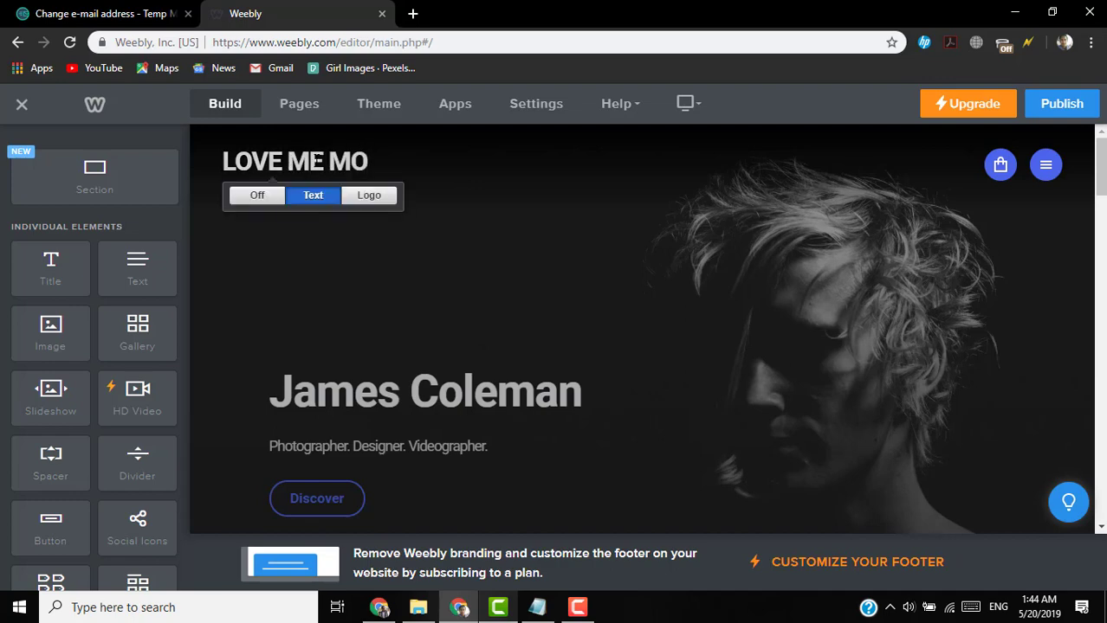
pyautogui.write('RE')
pyautogui.click(440, 257)
pyautogui.scroll(-5, 440, 259)
pyautogui.scroll(1, 442, 259)
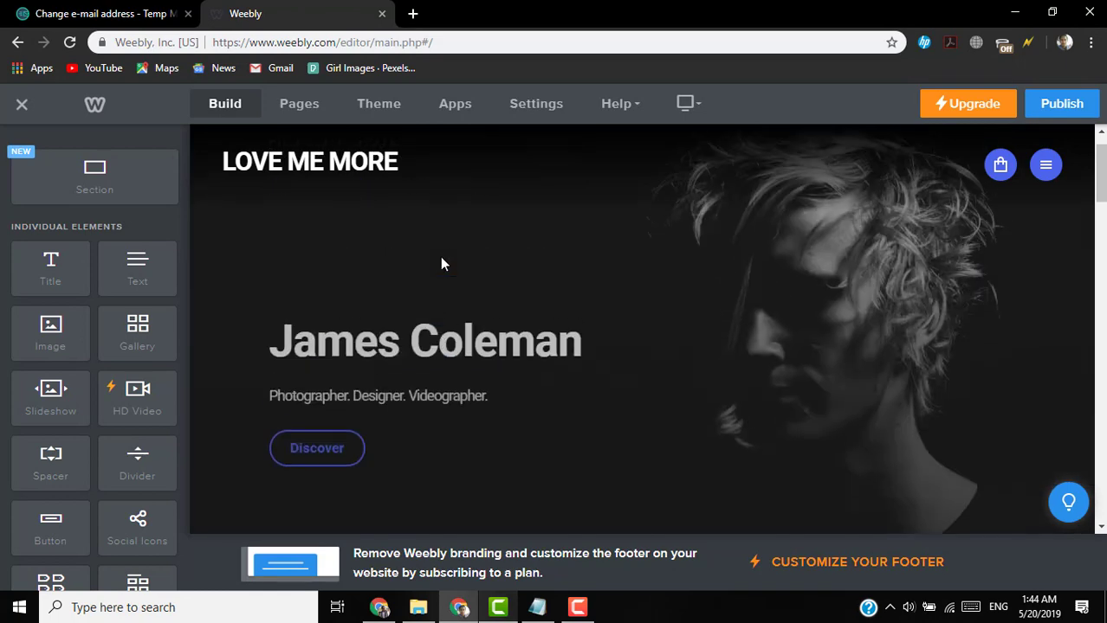
pyautogui.scroll(-3, 743, 401)
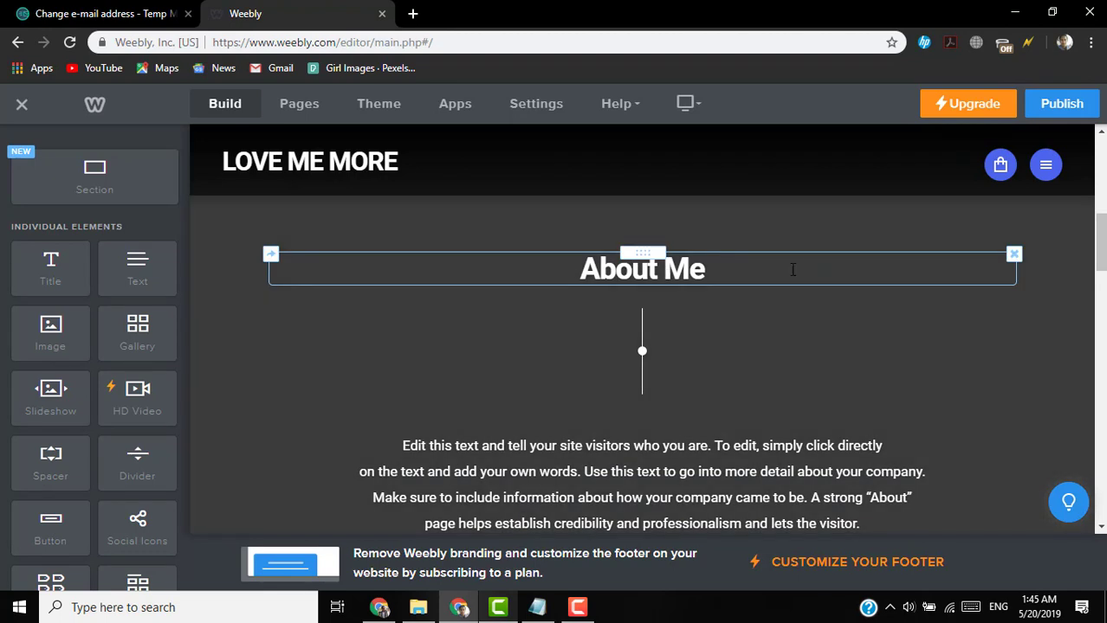
# - Select the About Me heading text and scroll around the section
pyautogui.click(784, 270)
pyautogui.moveTo(784, 270); pyautogui.dragTo(561, 271)
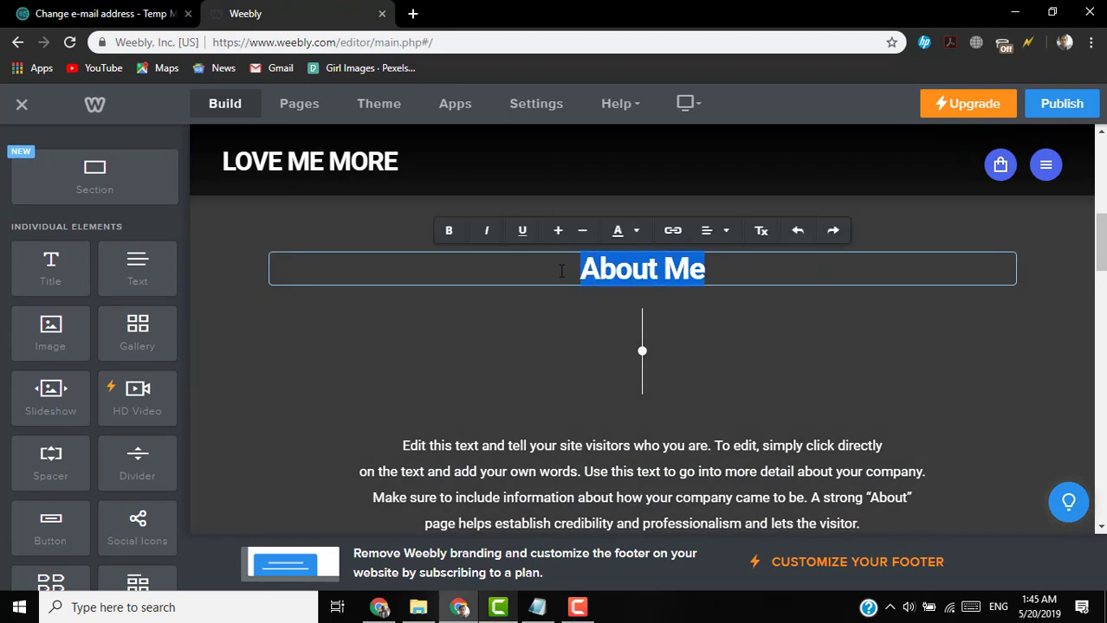
pyautogui.click(511, 275)
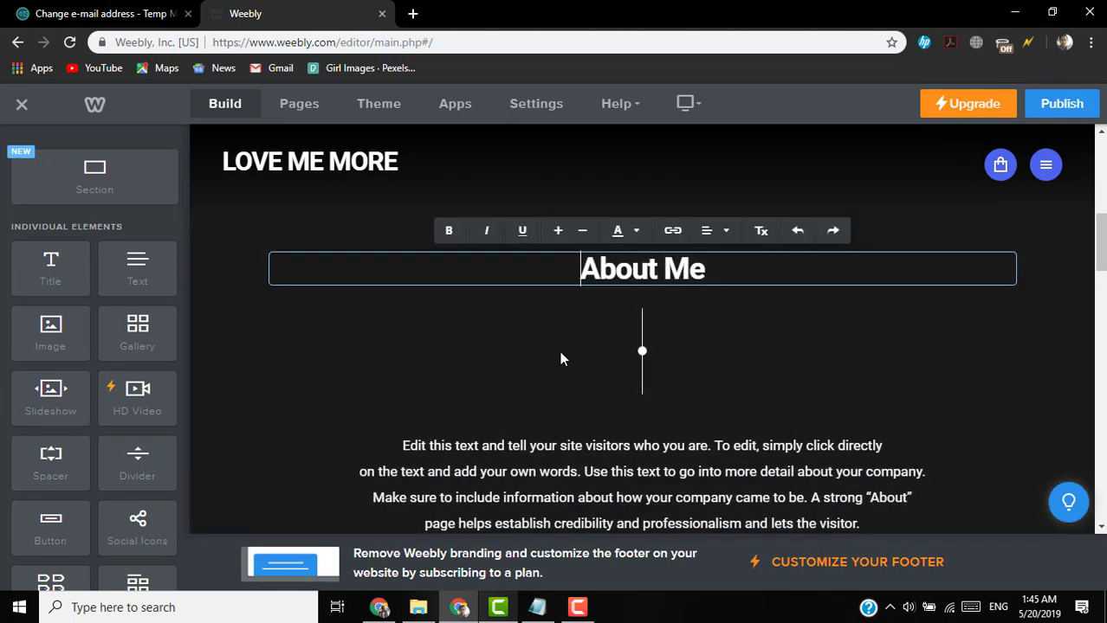
pyautogui.scroll(2, 559, 351)
pyautogui.scroll(-3, 494, 337)
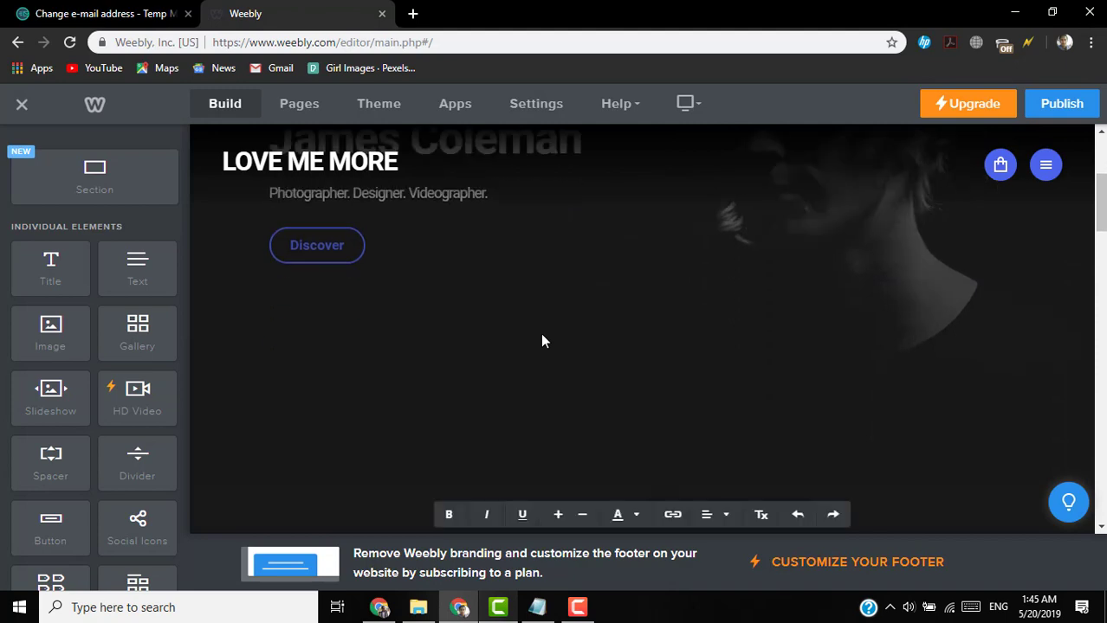
pyautogui.scroll(-4, 641, 398)
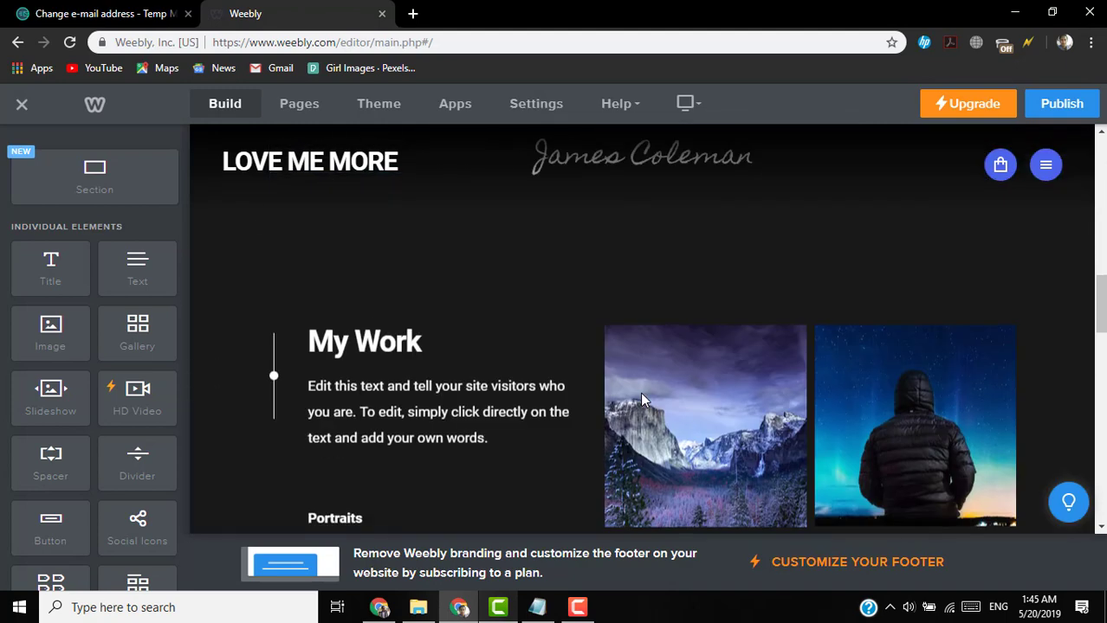
pyautogui.scroll(5, 640, 392)
pyautogui.scroll(2, 652, 370)
# - Change the About Me heading to 'About This Site', fixing a typo along the way
pyautogui.click(727, 402)
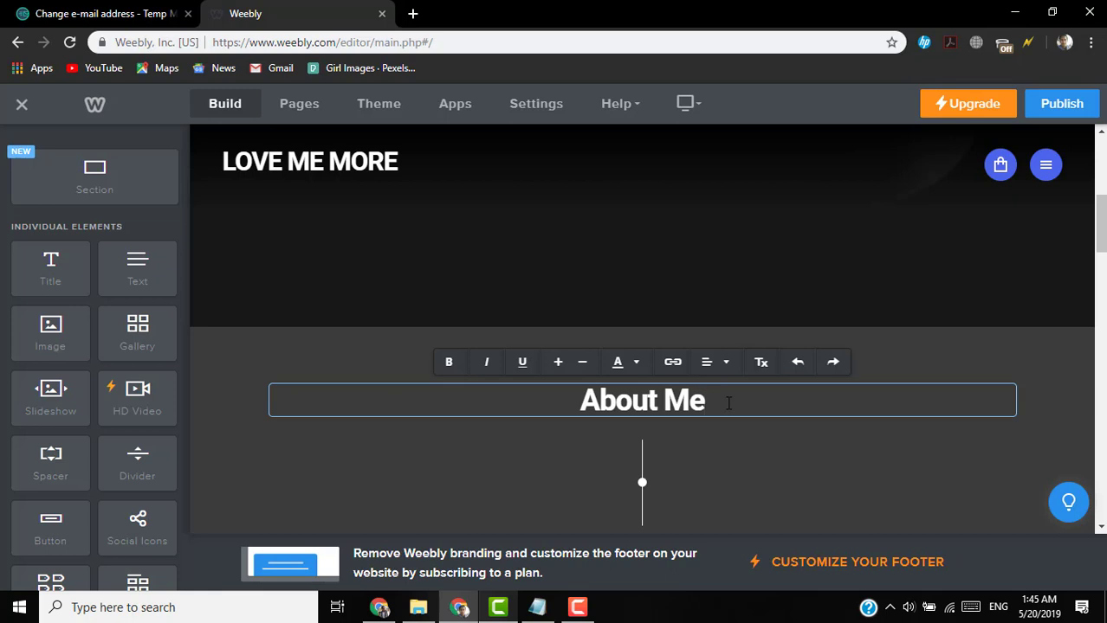
pyautogui.press('BackSpace')
pyautogui.press('BackSpace')
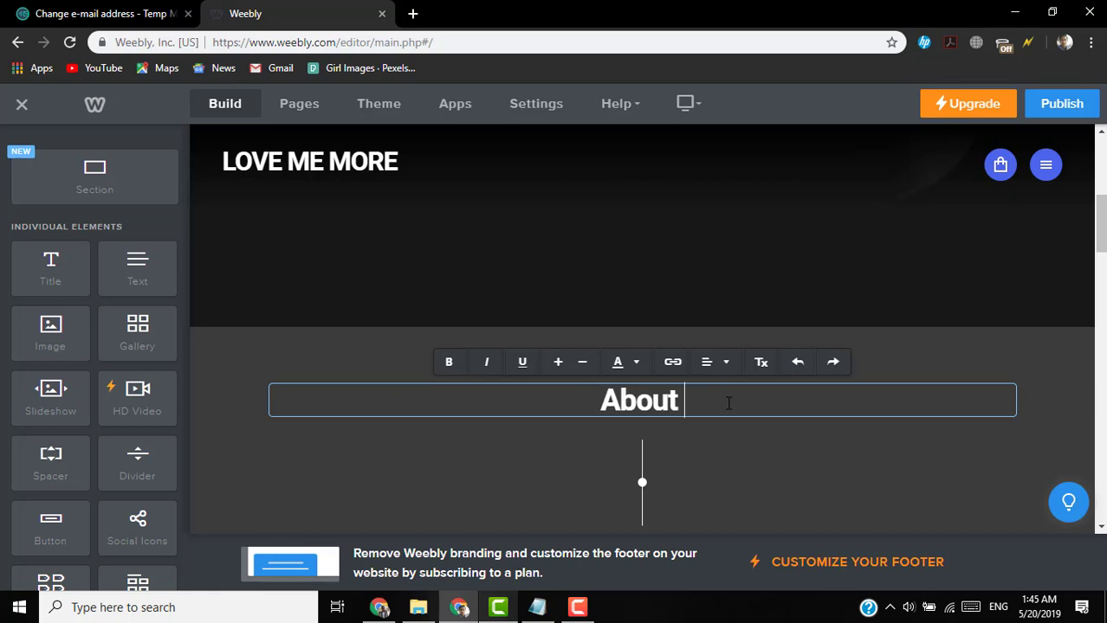
pyautogui.write('Thid')
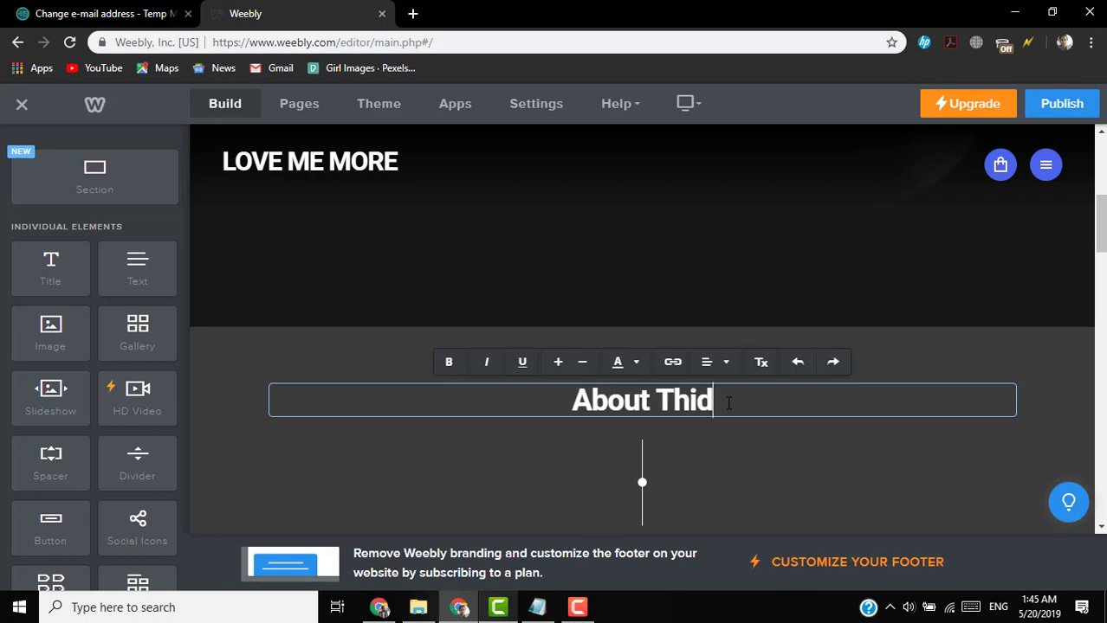
pyautogui.press('BackSpace')
pyautogui.write('s ')
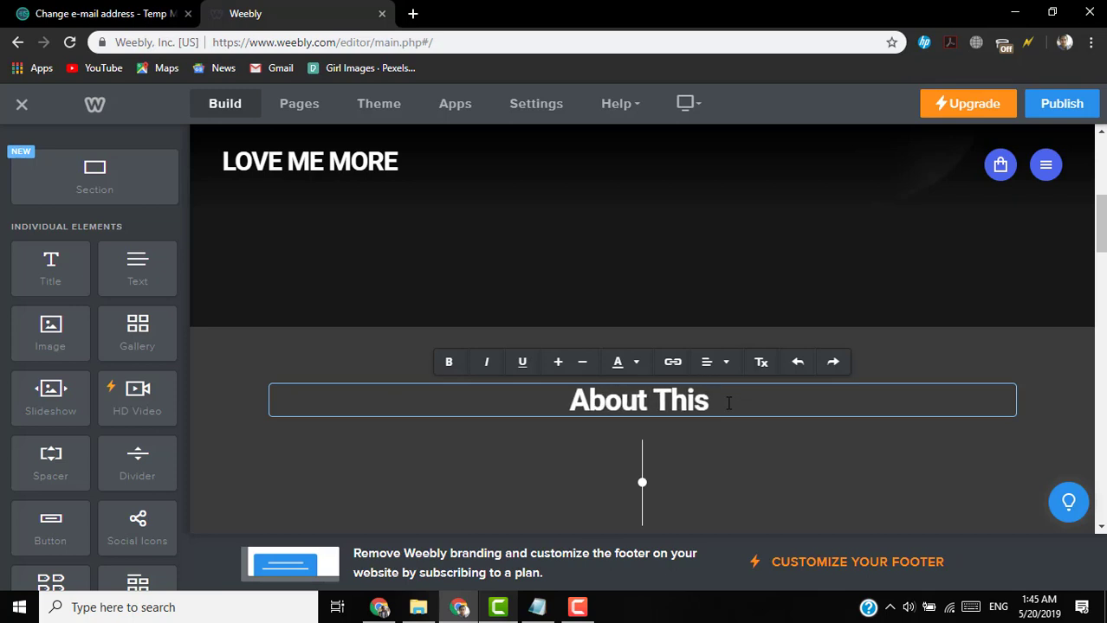
pyautogui.write('Site')
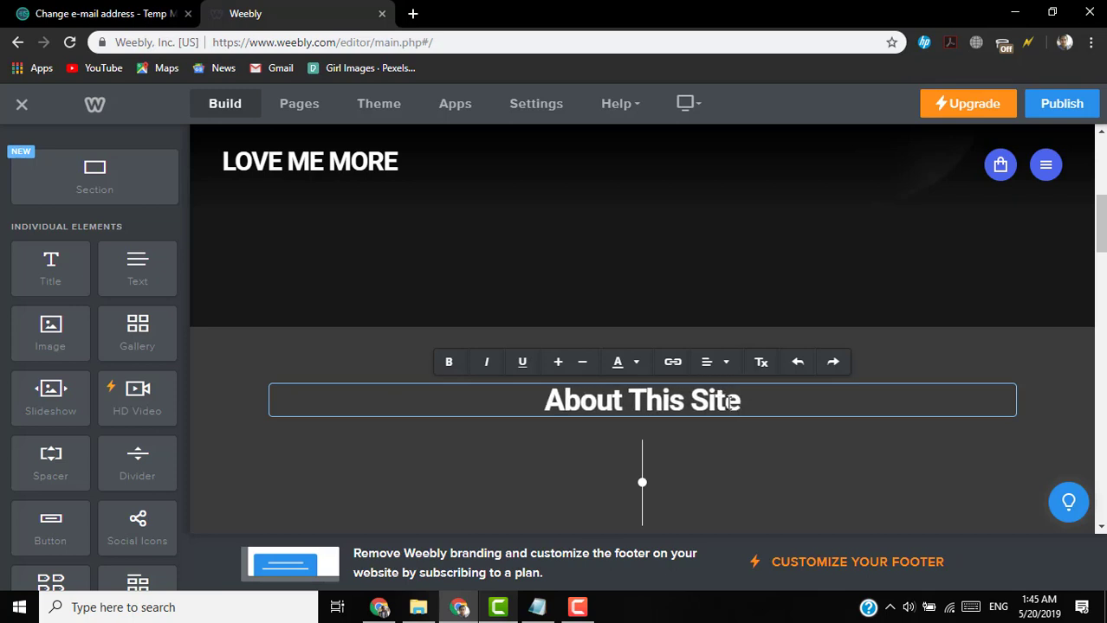
pyautogui.scroll(-3, 641, 433)
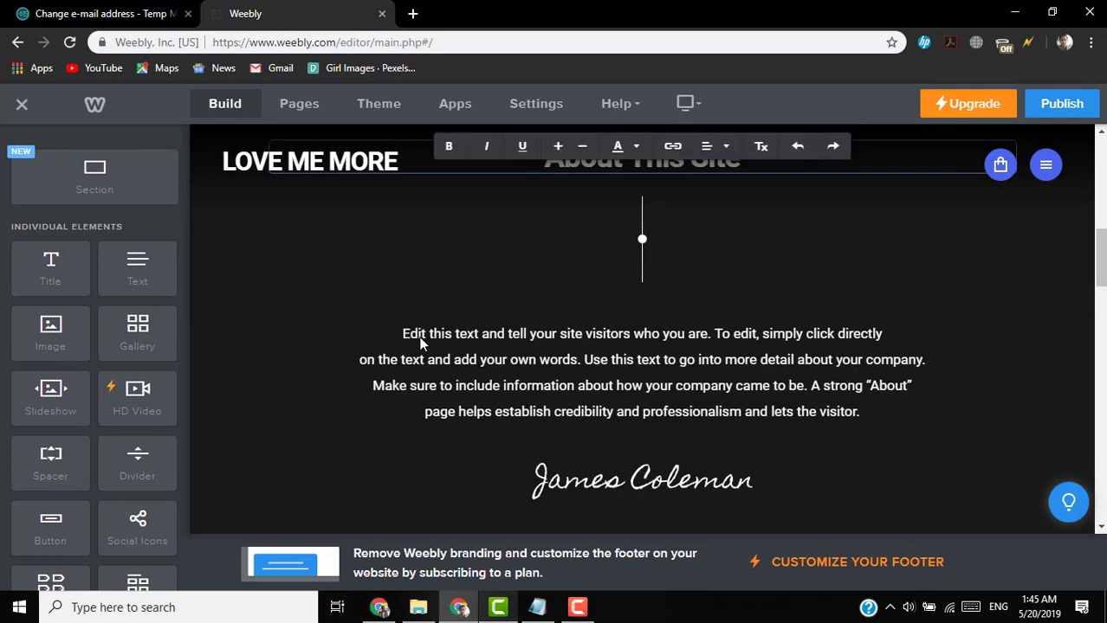
# - Overwrite the whole placeholder about paragraph with 'This is a Professional Dating Site.'
pyautogui.click(415, 338)
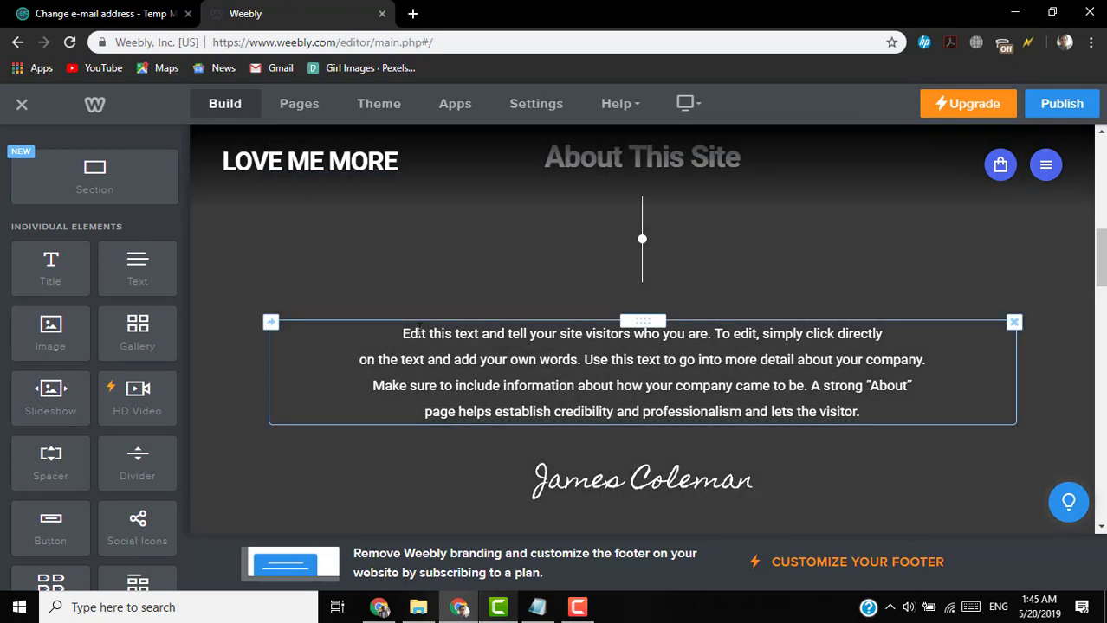
pyautogui.moveTo(398, 336); pyautogui.dragTo(898, 406)
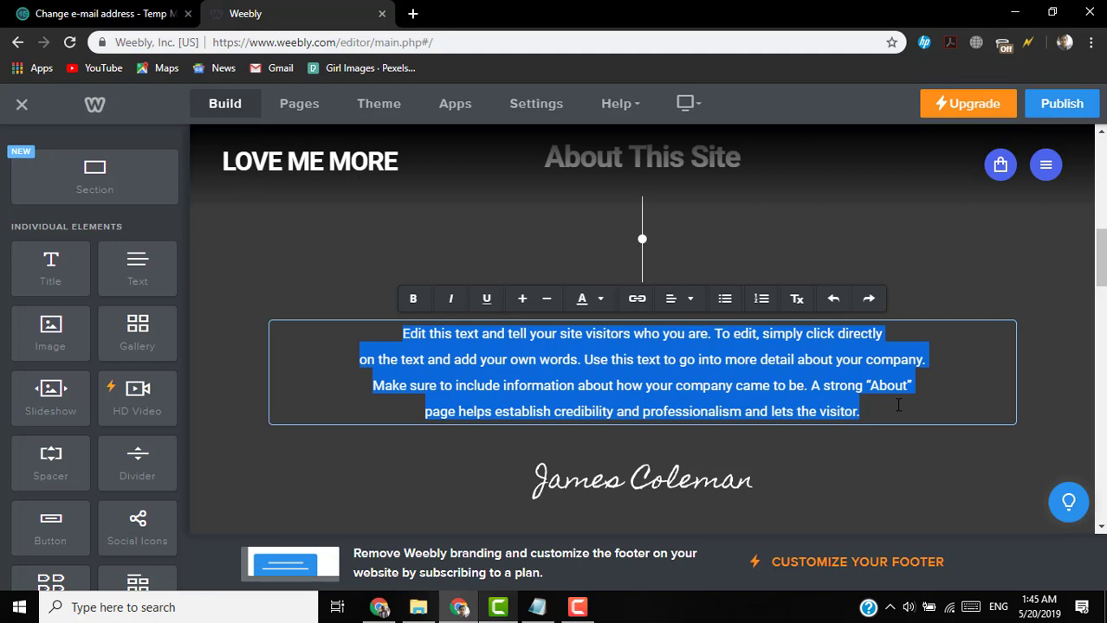
pyautogui.write('This ')
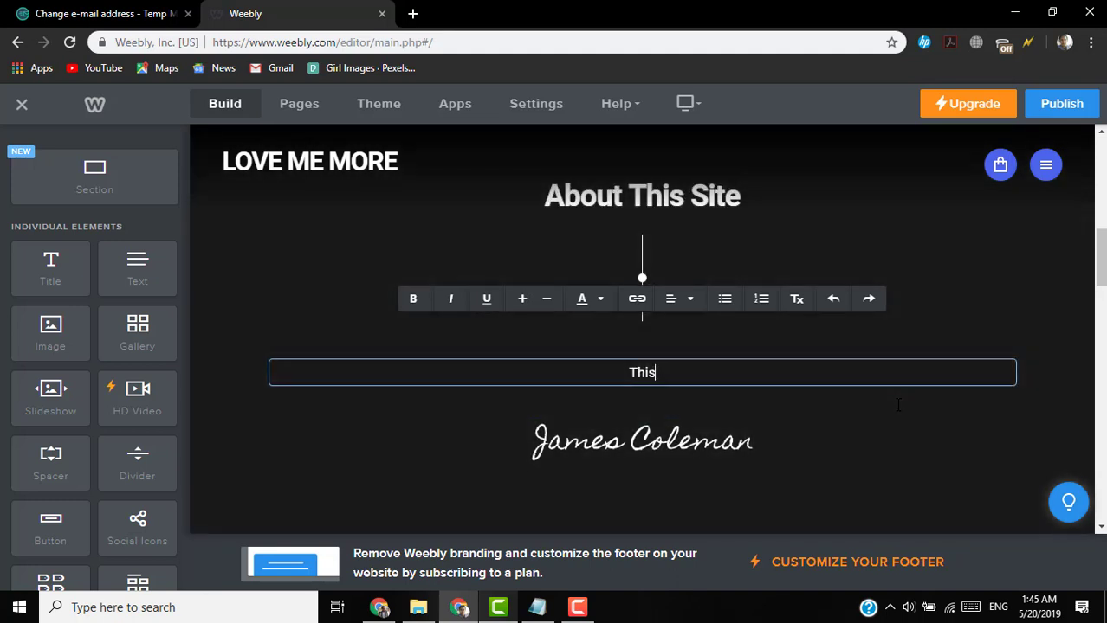
pyautogui.write('is a Professio')
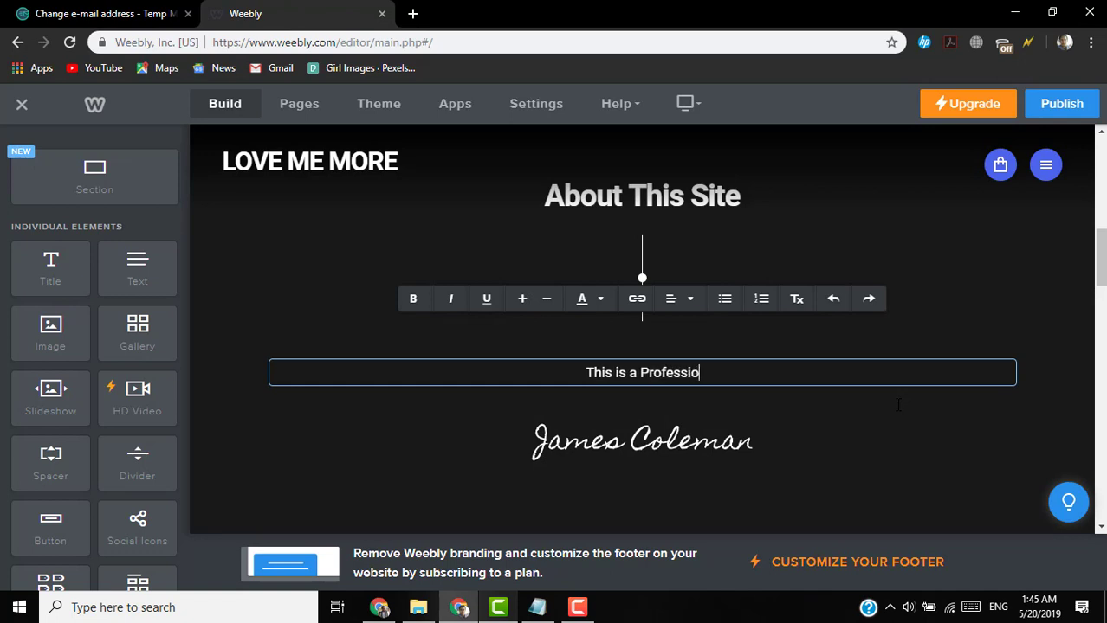
pyautogui.write('nal Dati')
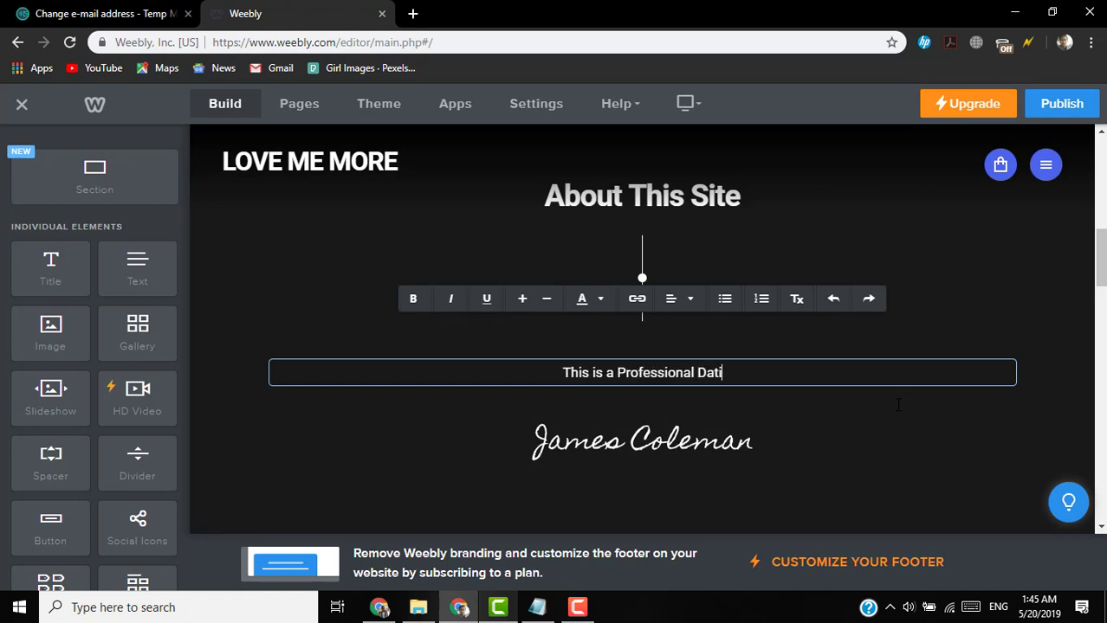
pyautogui.write('ng Site')
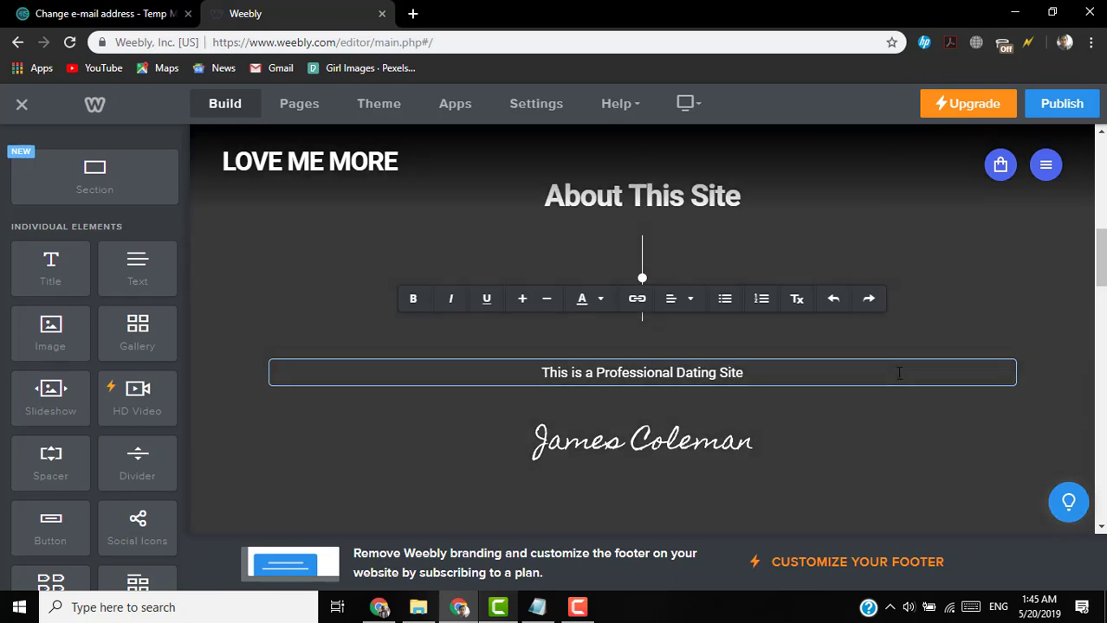
pyautogui.write('.')
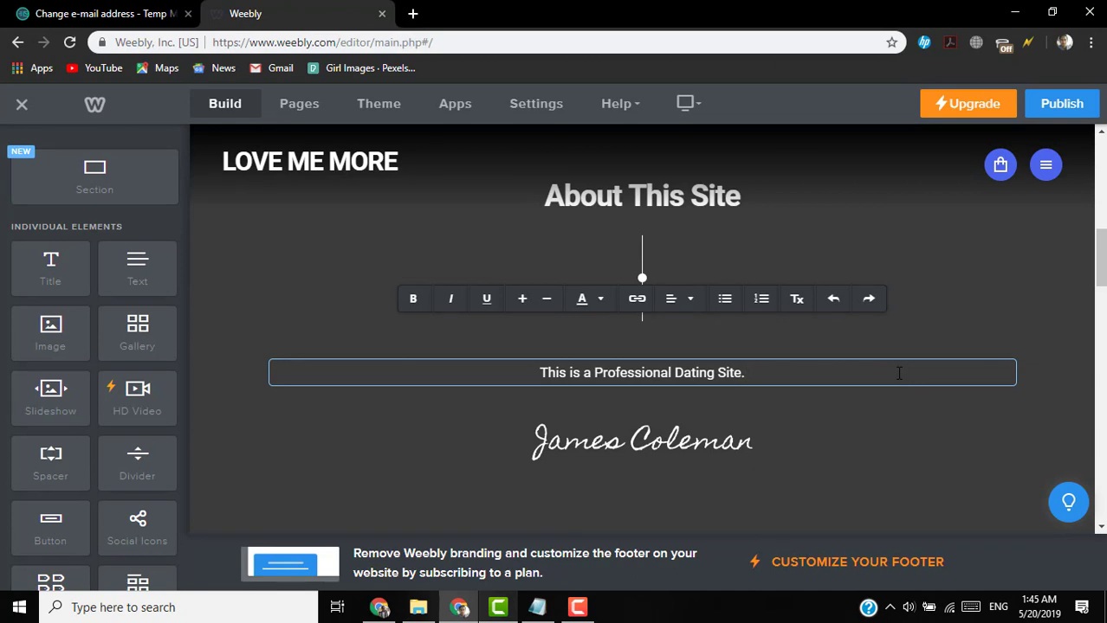
pyautogui.scroll(-2, 762, 415)
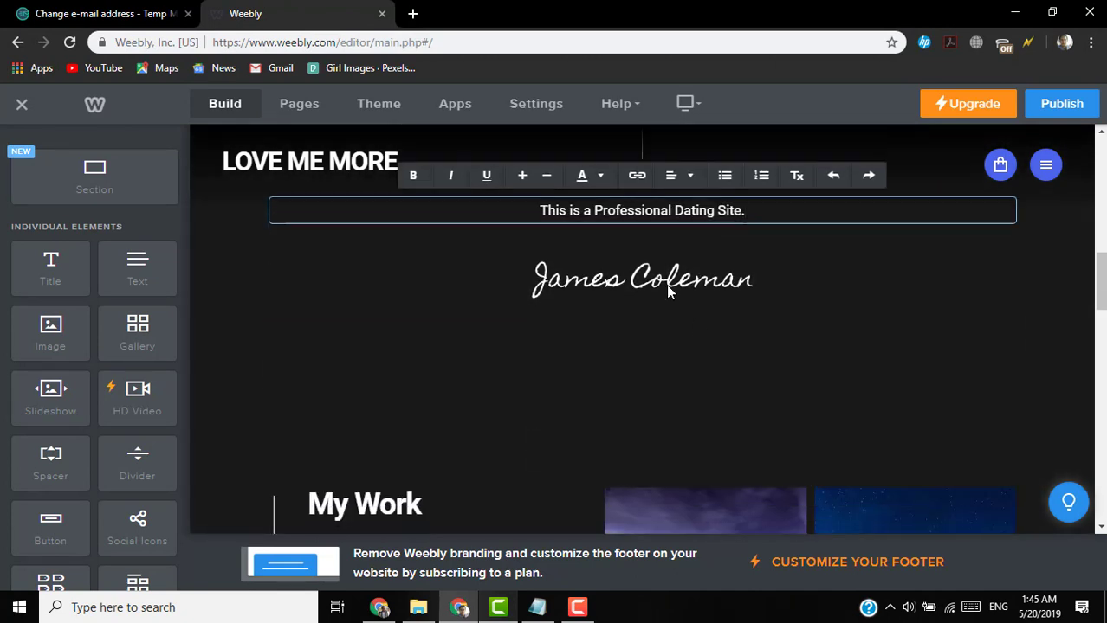
# - Delete the handwritten signature below the about text, then select the mountain gallery photo
pyautogui.click(667, 293)
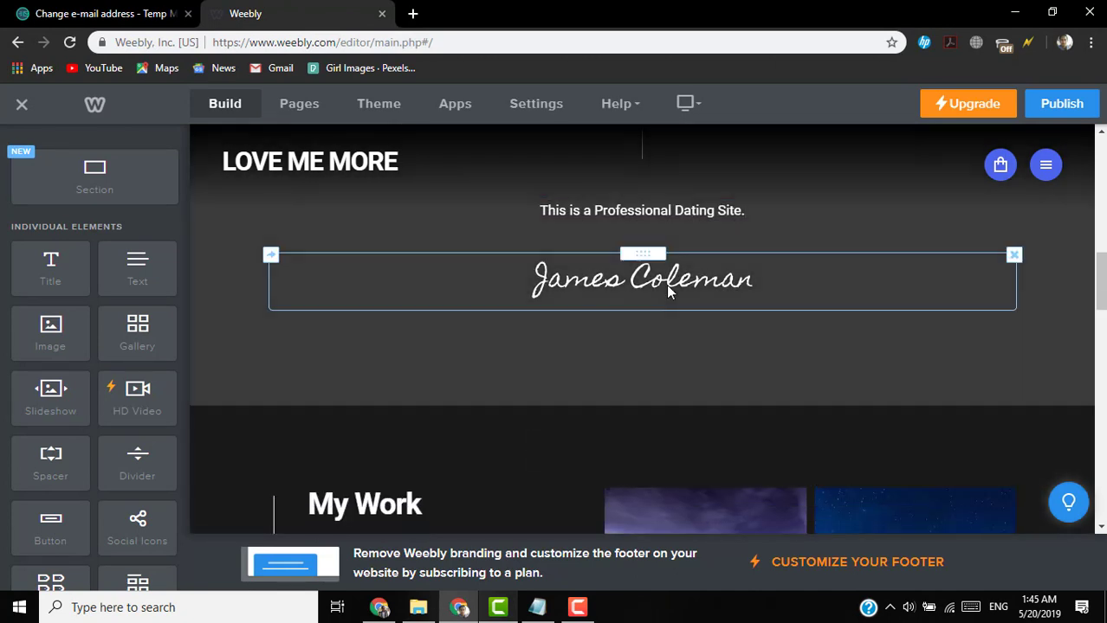
pyautogui.click(1014, 254)
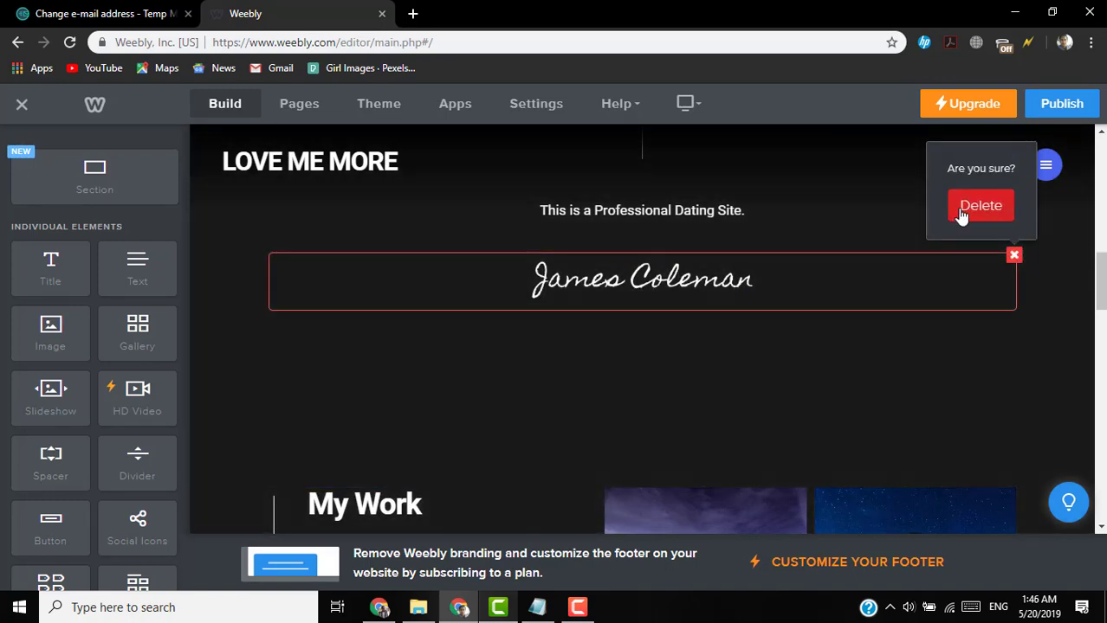
pyautogui.click(961, 215)
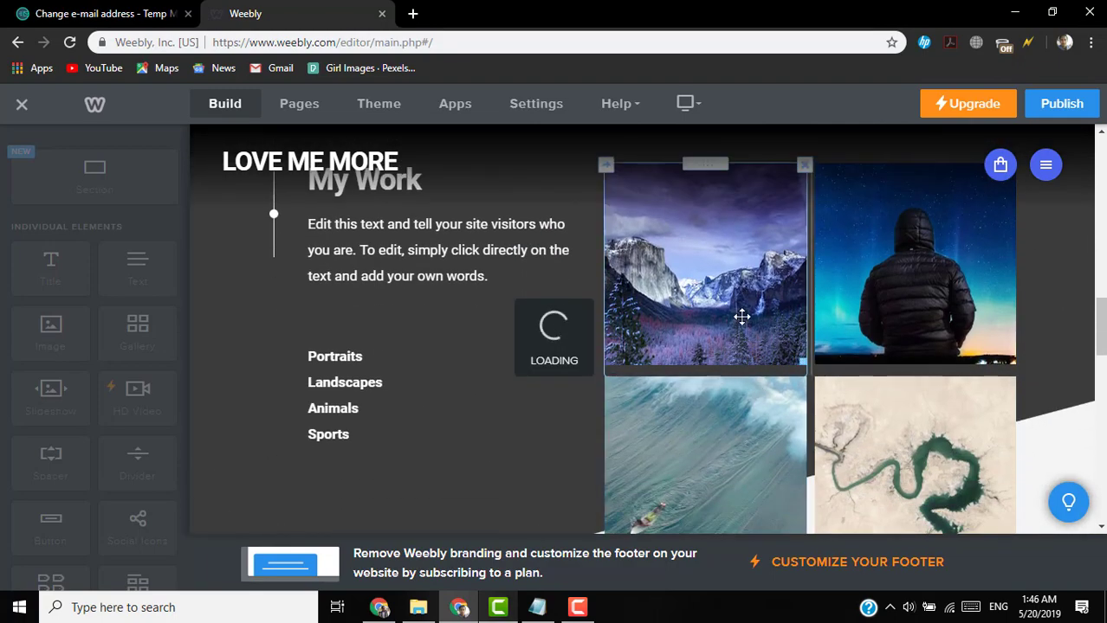
pyautogui.click(741, 316)
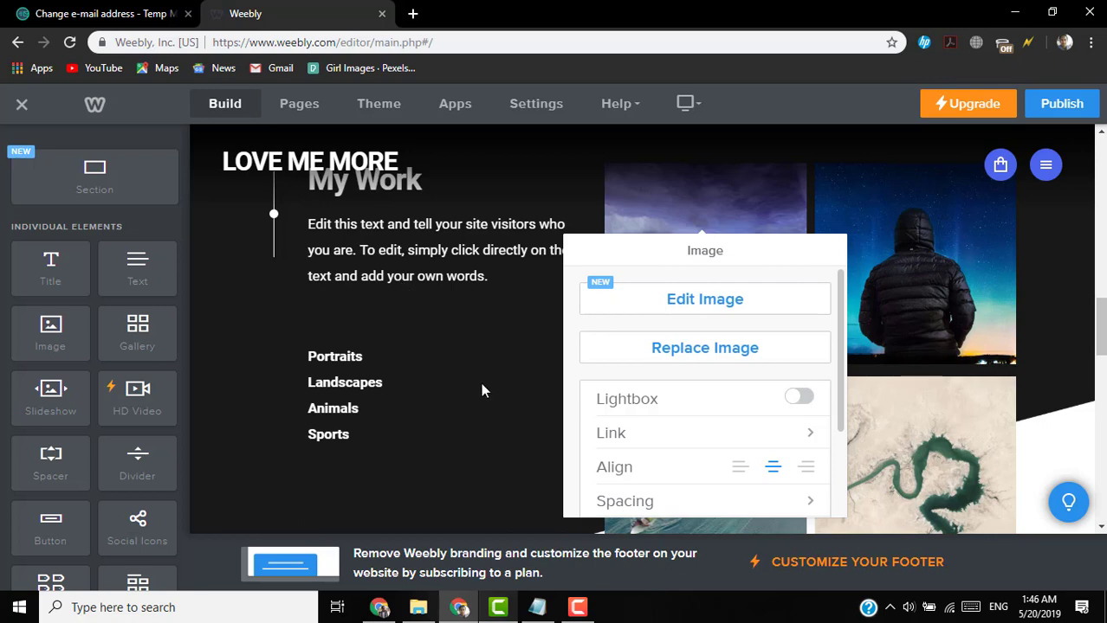
# - Try Edit Image on the mountain photo, then reload the stalled editor page
pyautogui.click(747, 299)
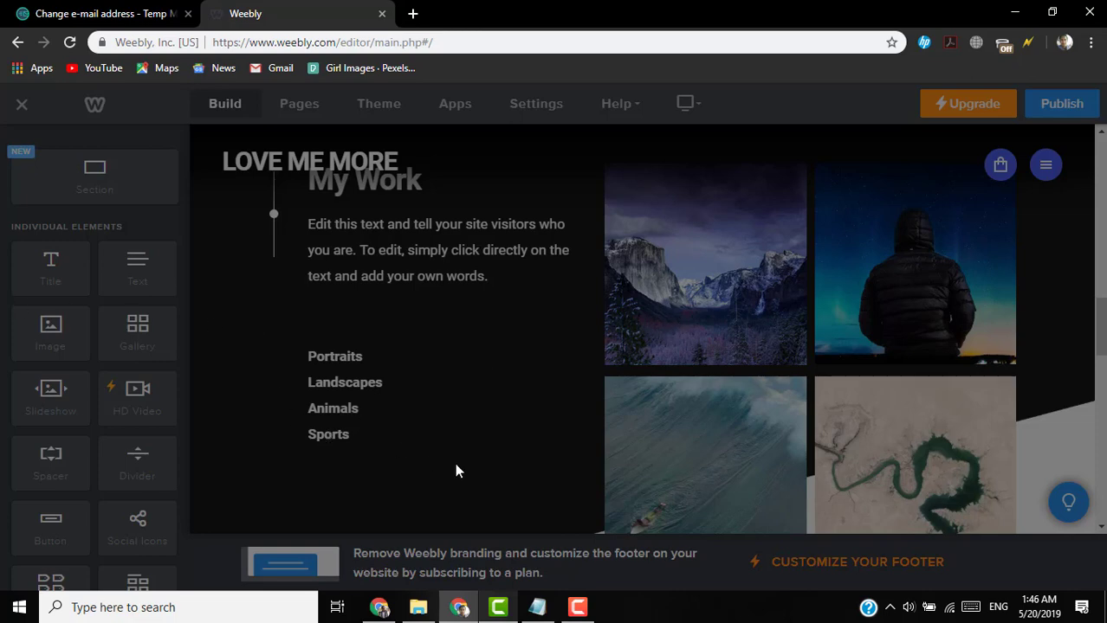
pyautogui.rightClick(505, 361)
pyautogui.click(449, 377)
pyautogui.click(69, 42)
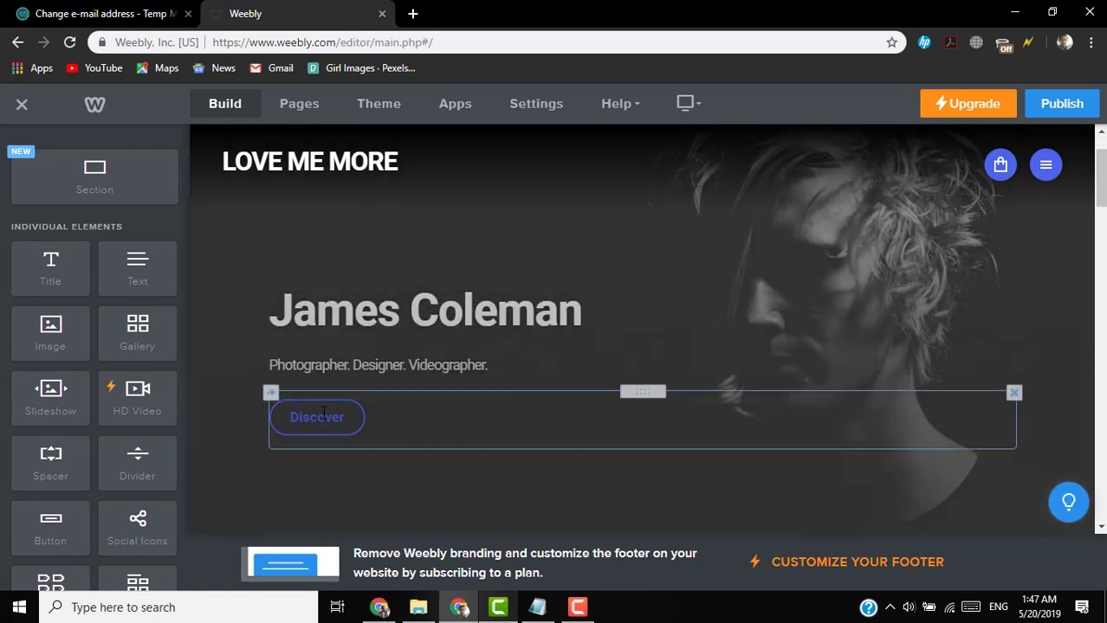
# - Select the hero Discover button and try centre, right and left alignments, ending left
pyautogui.click(324, 414)
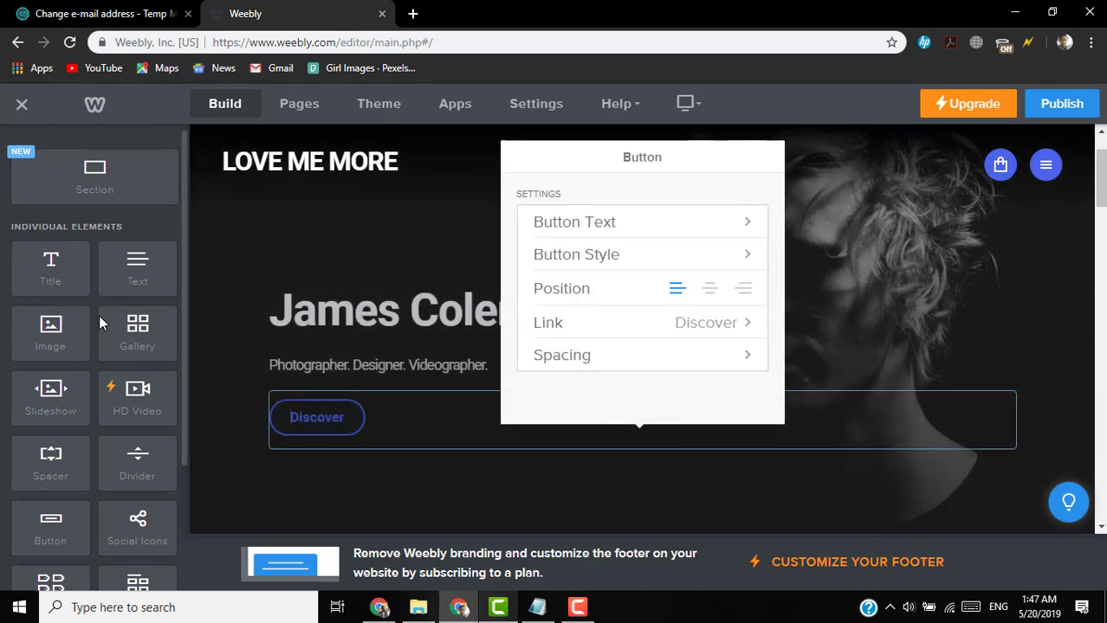
pyautogui.scroll(-1, 80, 360)
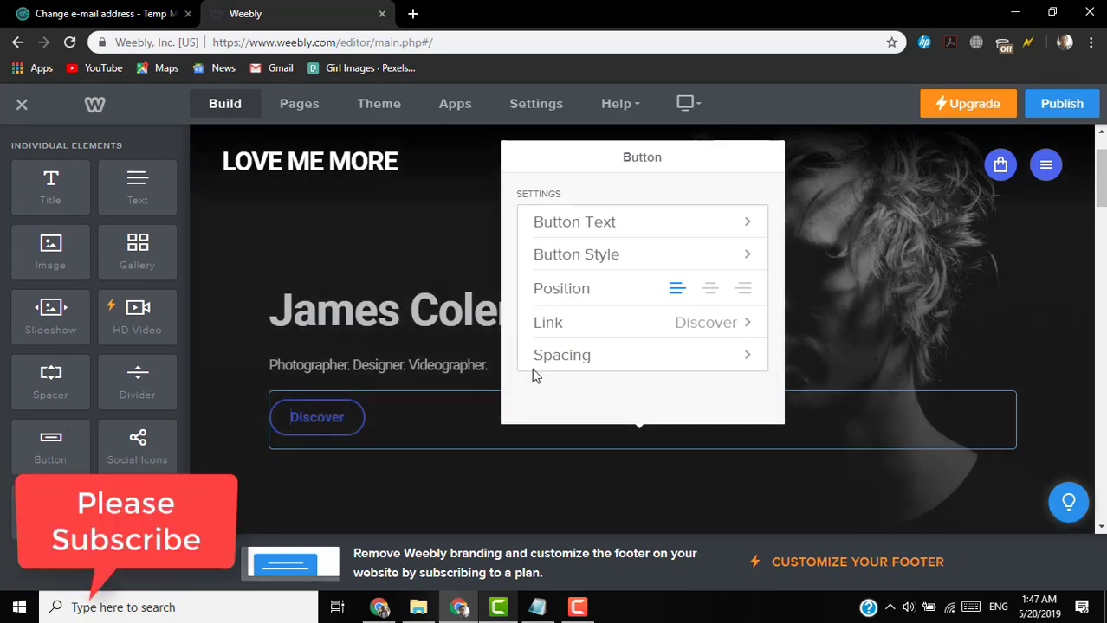
pyautogui.click(711, 297)
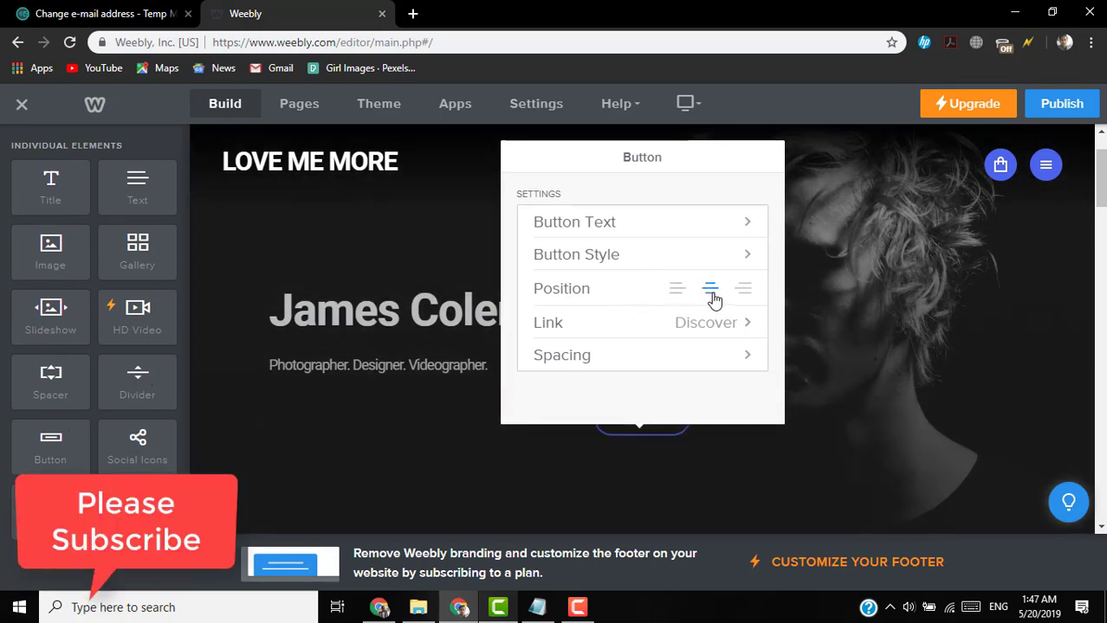
pyautogui.click(744, 295)
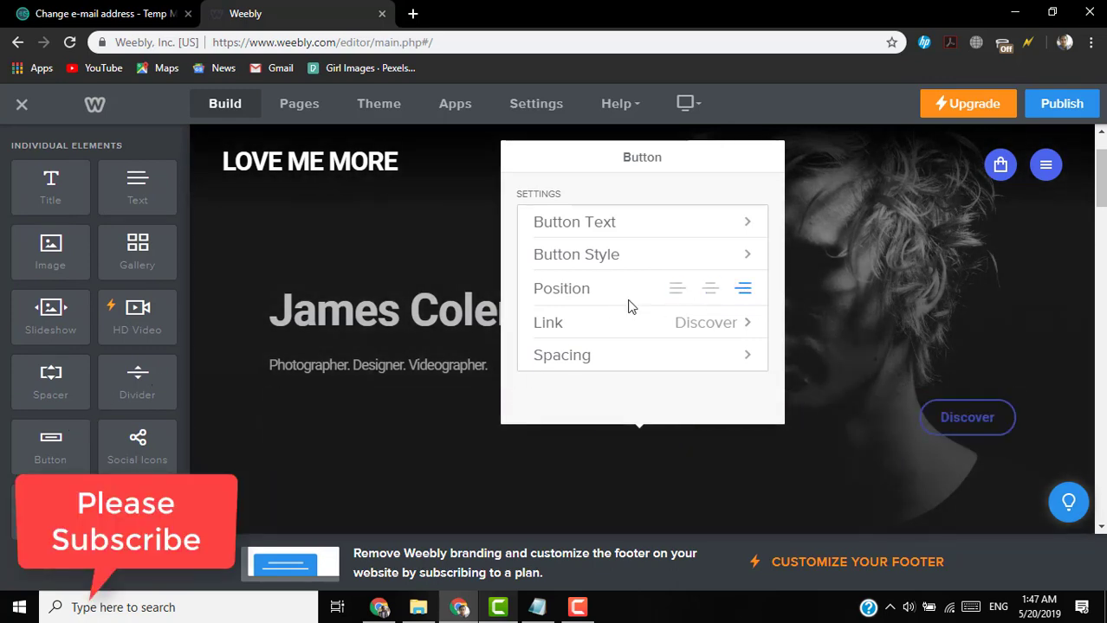
pyautogui.click(672, 291)
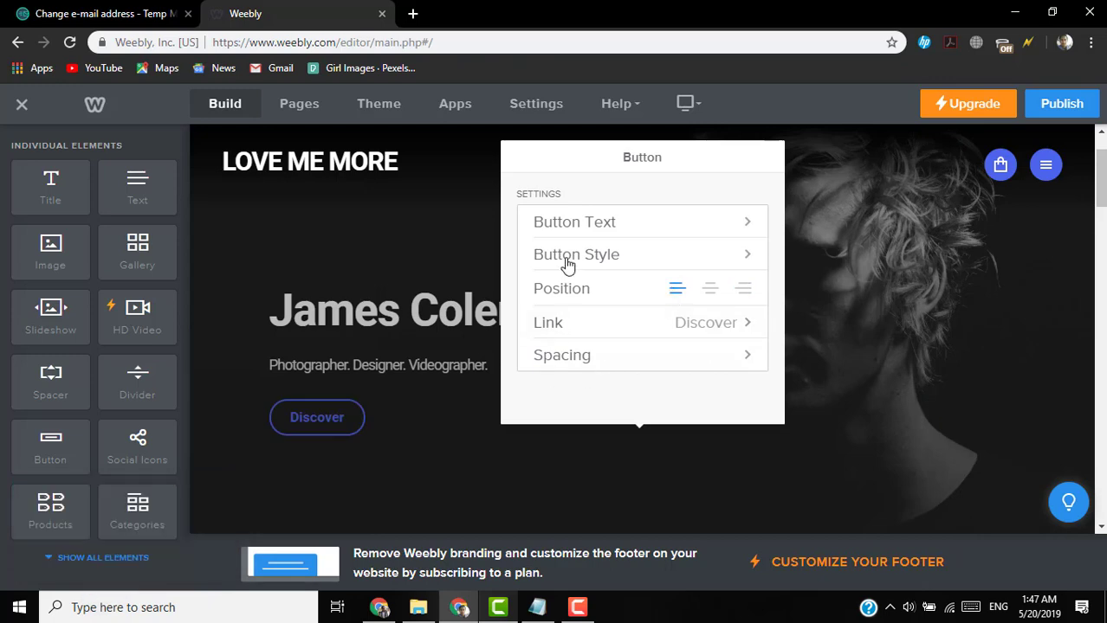
# - Change the button text from Discover to Enter
pyautogui.click(679, 225)
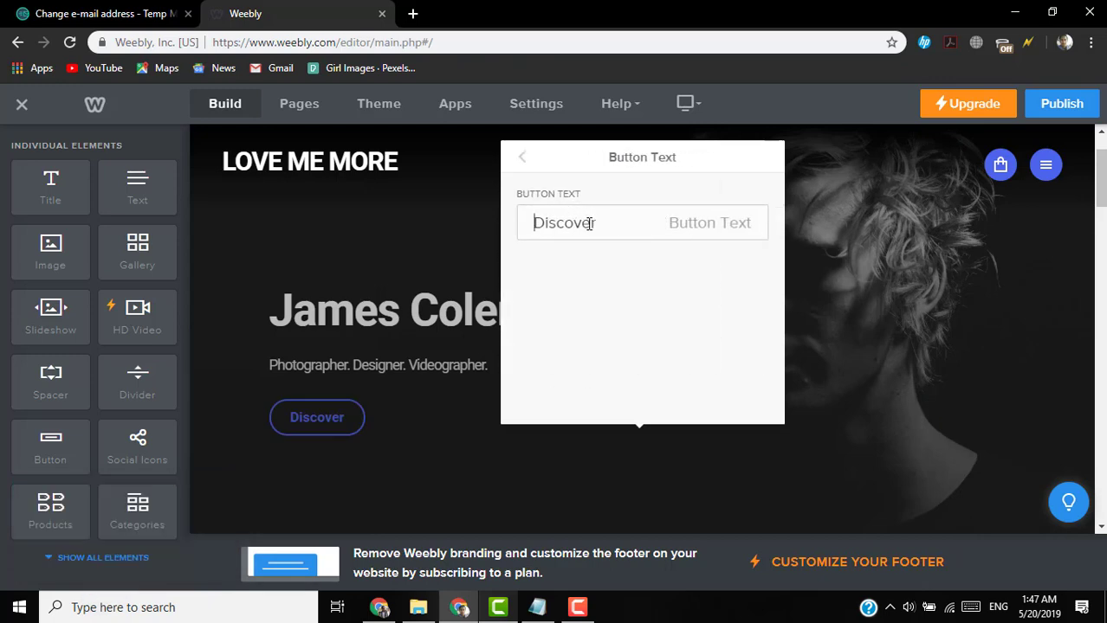
pyautogui.click(468, 221)
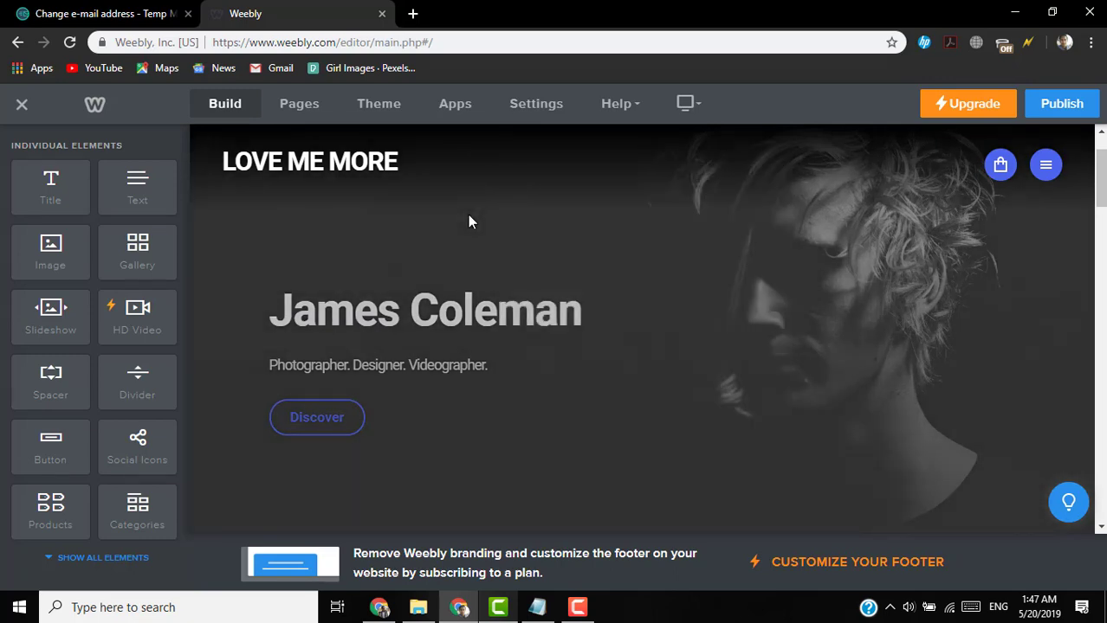
pyautogui.click(336, 398)
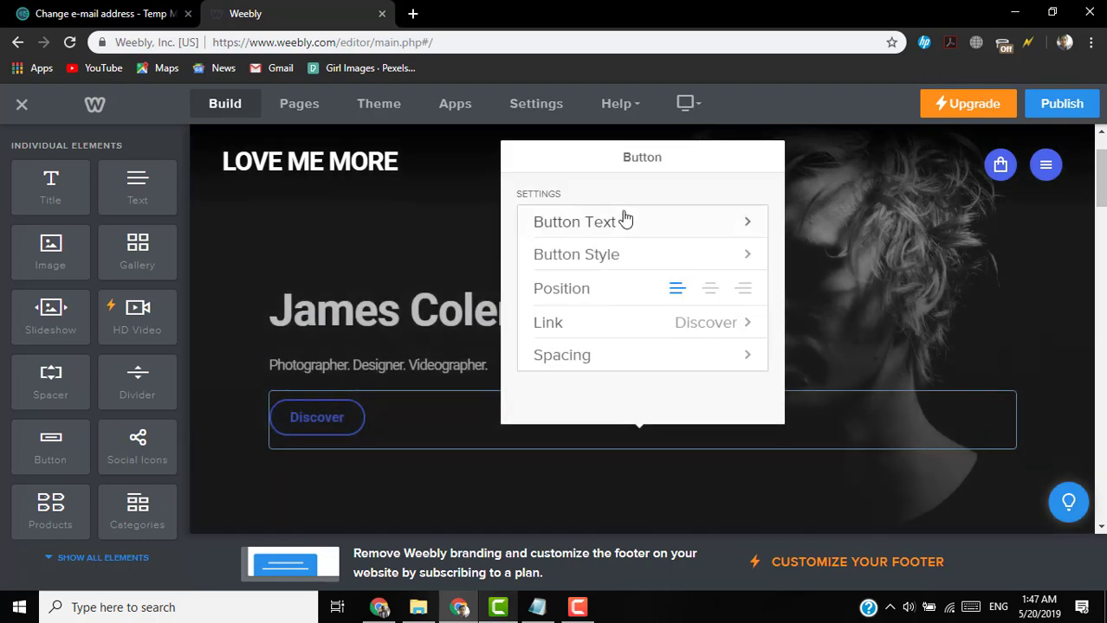
pyautogui.click(625, 221)
pyautogui.moveTo(622, 222); pyautogui.dragTo(525, 200)
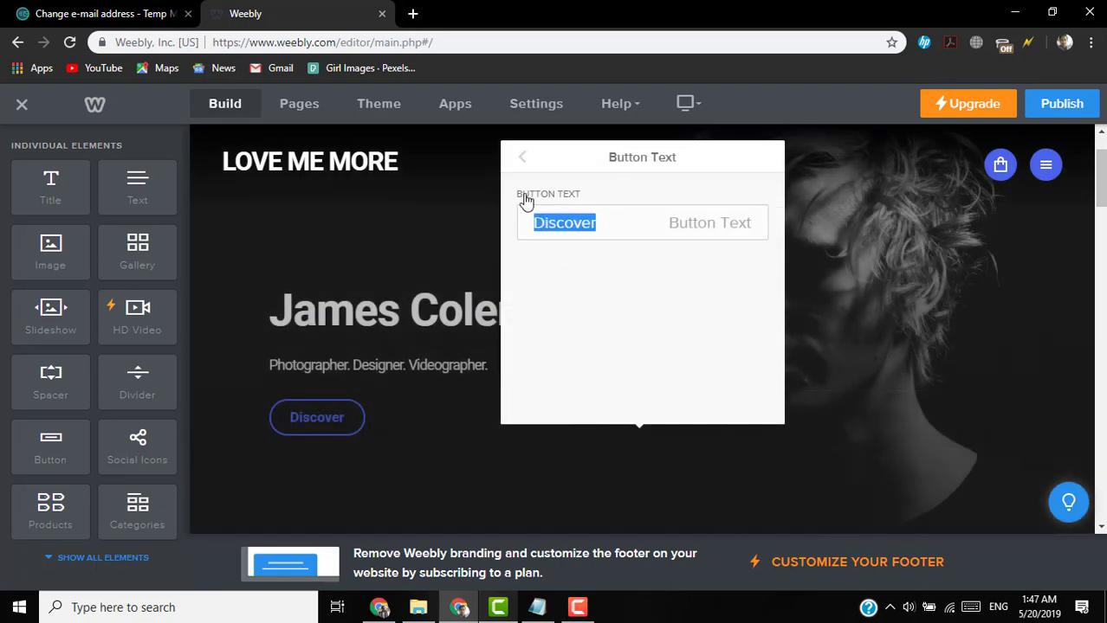
pyautogui.write('Enter')
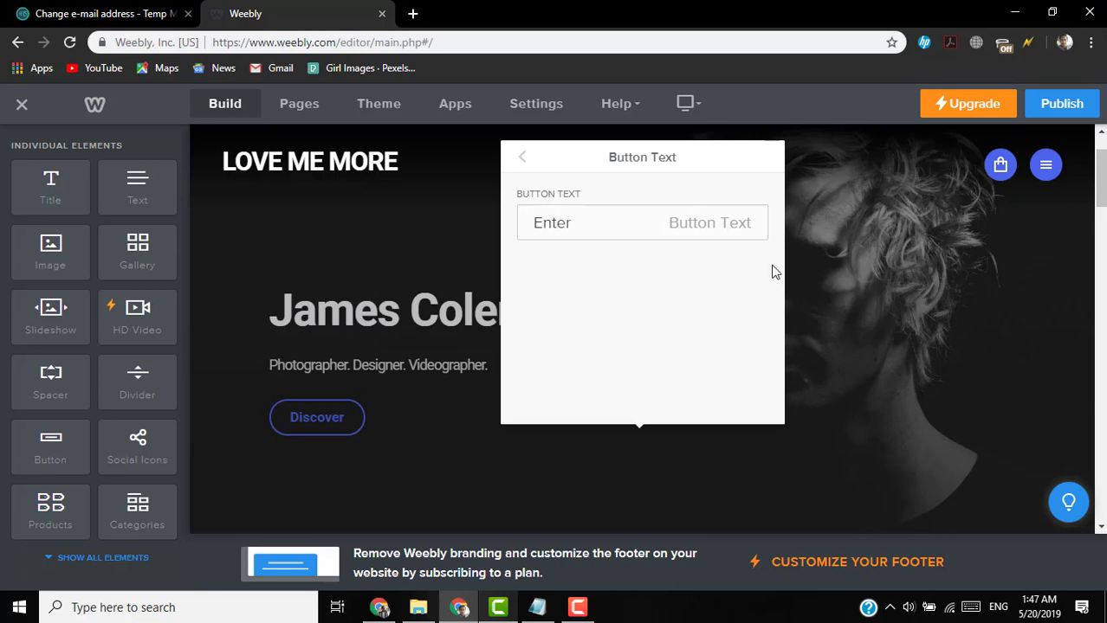
pyautogui.click(523, 157)
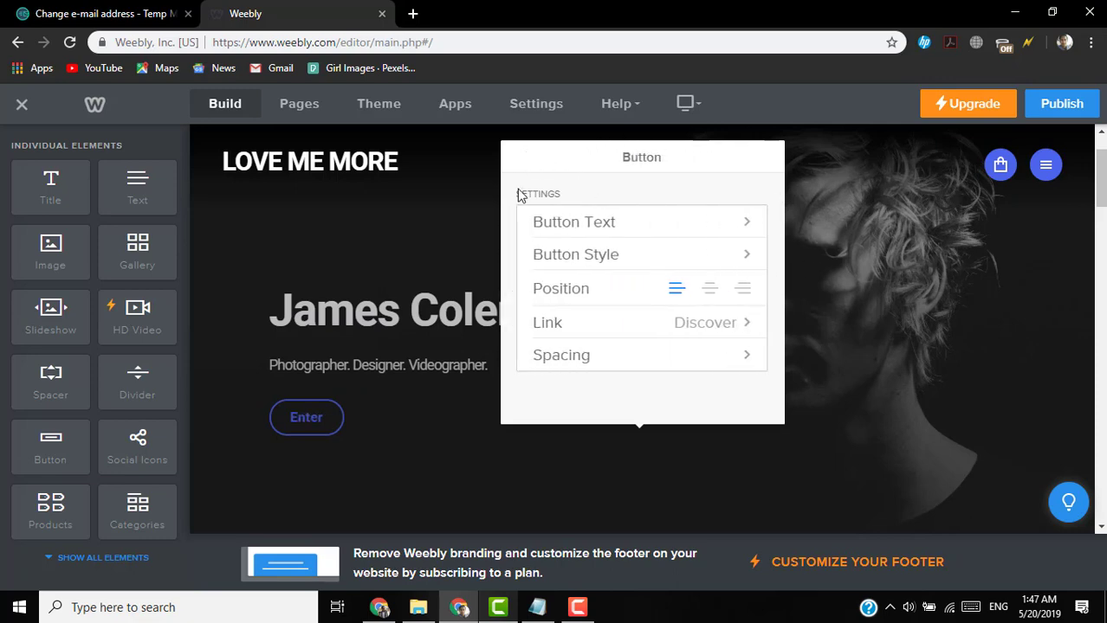
# - Give the Enter button the solid filled style
pyautogui.click(610, 261)
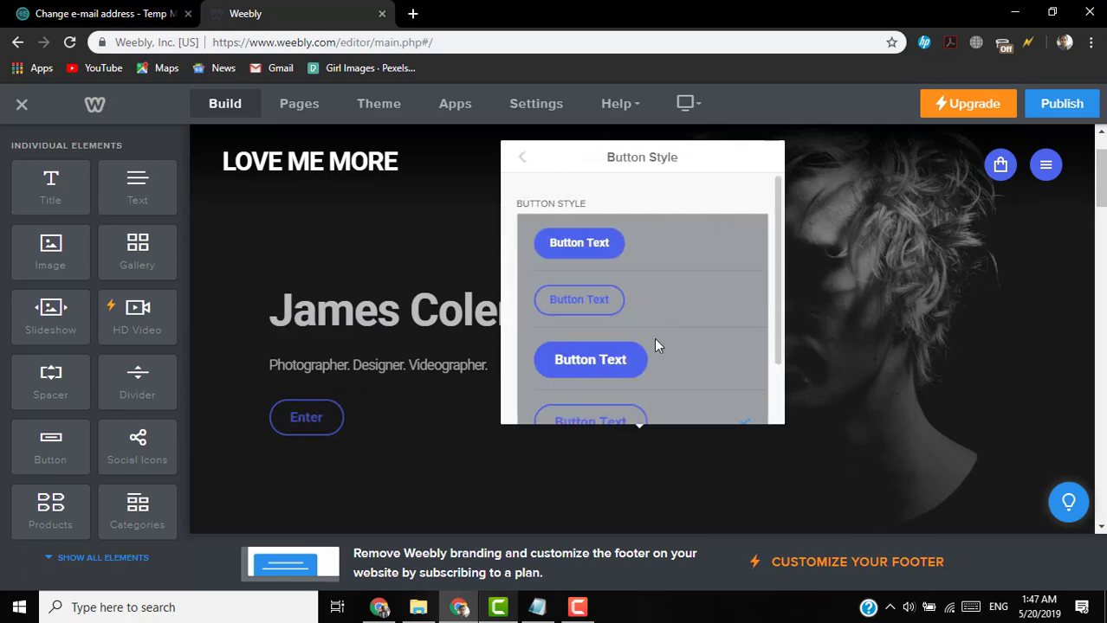
pyautogui.scroll(-1, 656, 347)
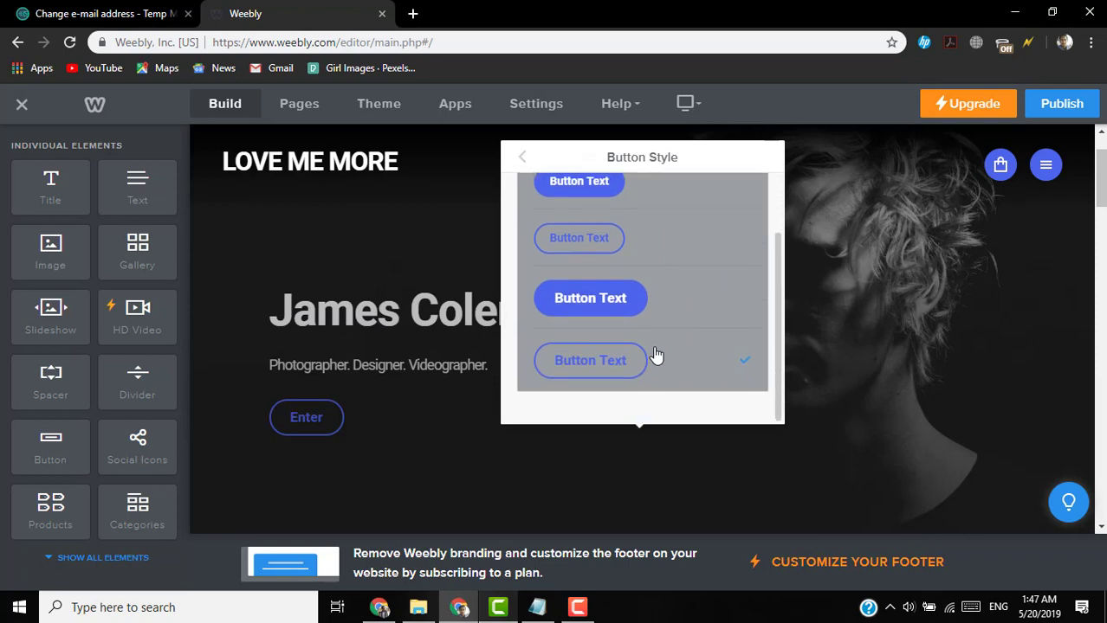
pyautogui.click(593, 299)
pyautogui.scroll(1, 562, 263)
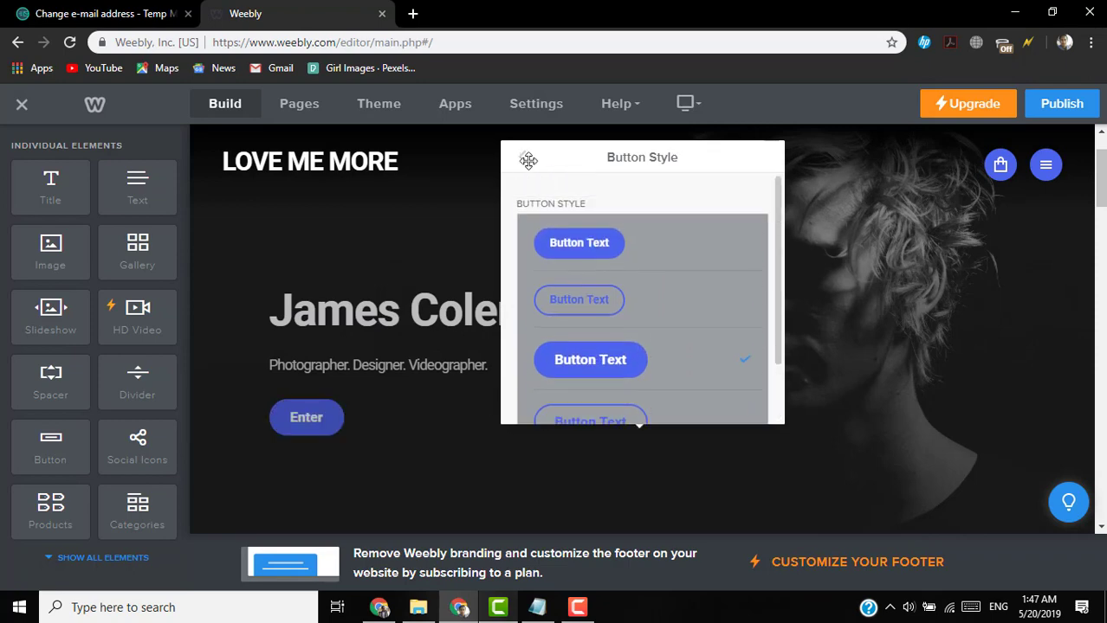
pyautogui.click(523, 158)
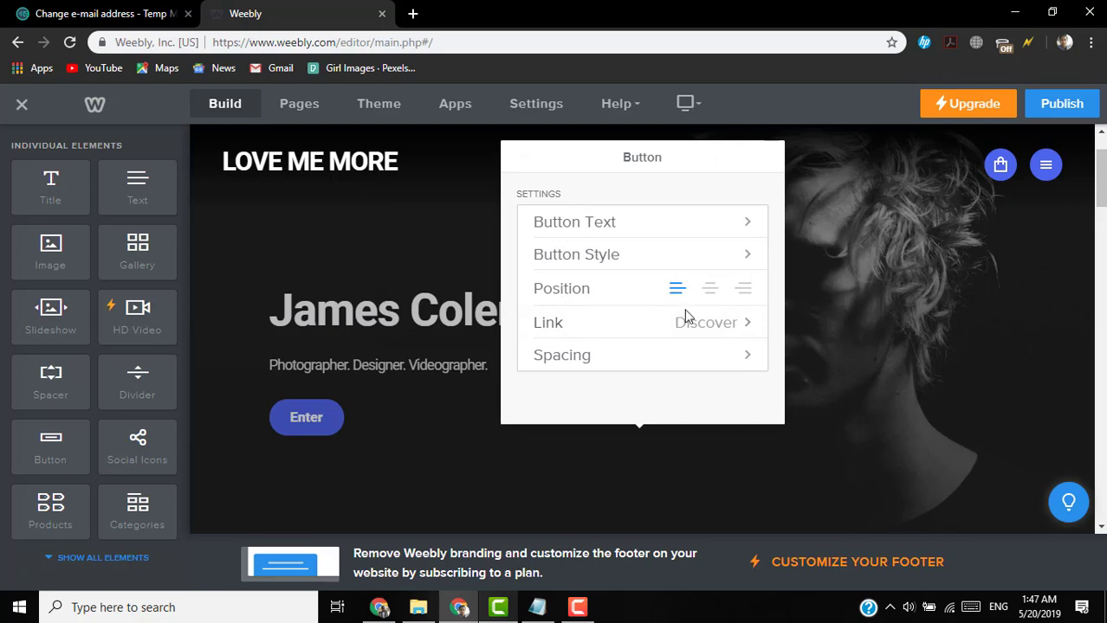
# - Open the button's linkable page list, then bring up Notepad with the smartlink URL
pyautogui.click(625, 332)
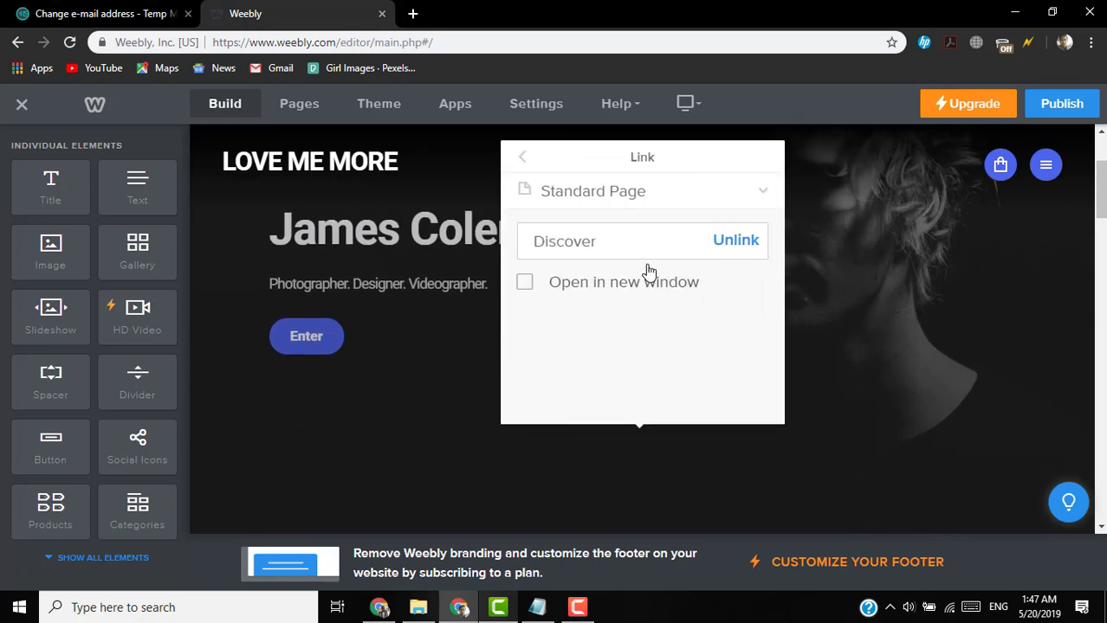
pyautogui.click(615, 237)
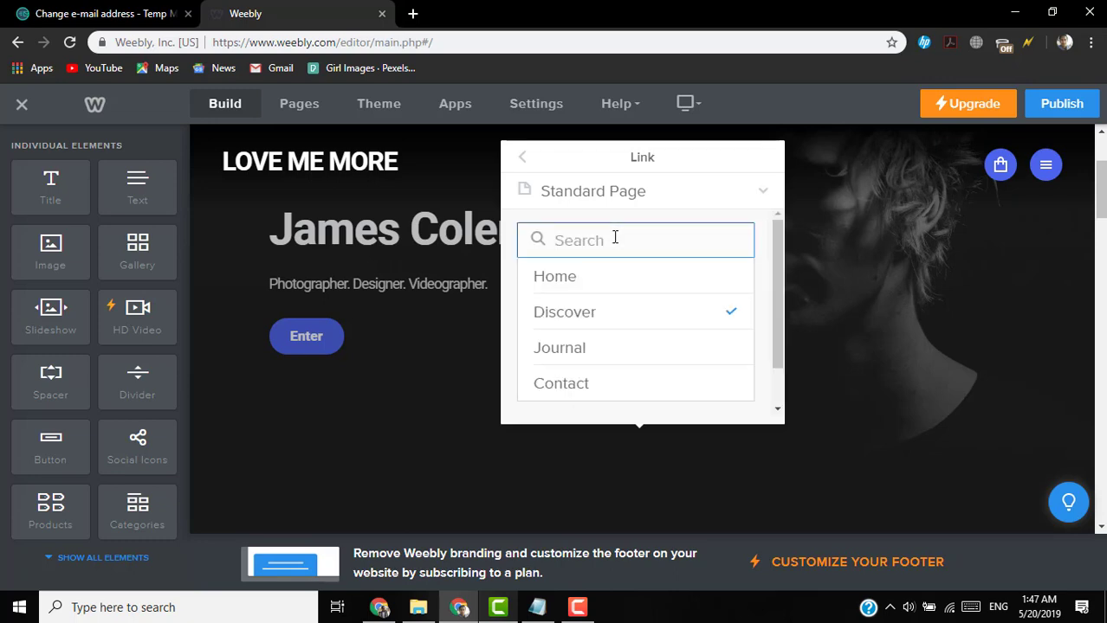
pyautogui.click(538, 609)
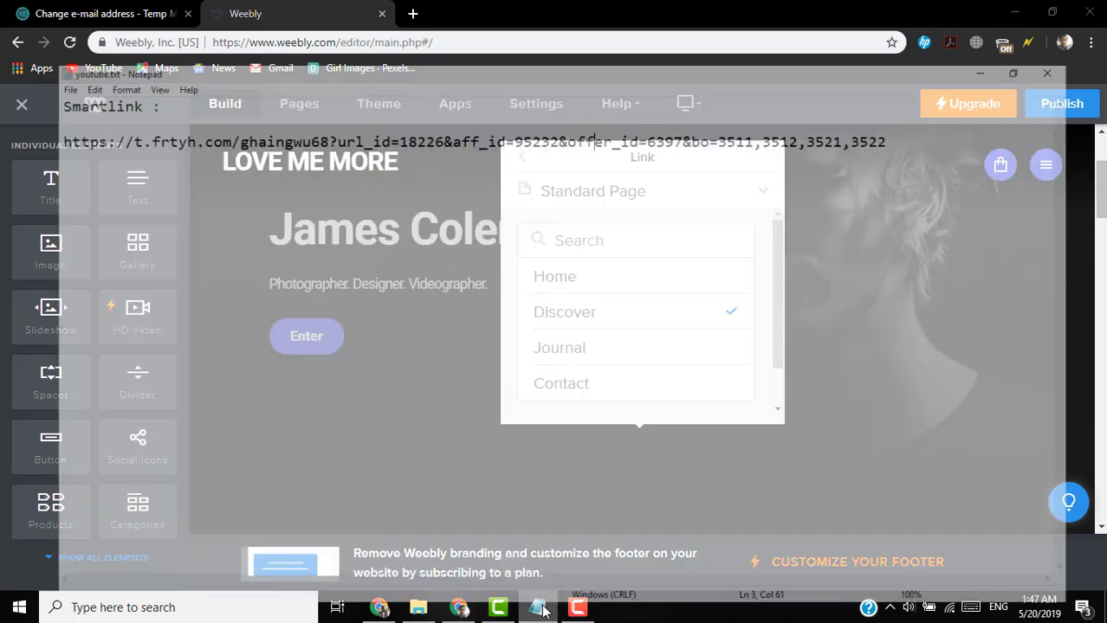
# - Copy the full smartlink URL line from youtube.txt and minimize Notepad
pyautogui.moveTo(6, 87); pyautogui.dragTo(914, 86)
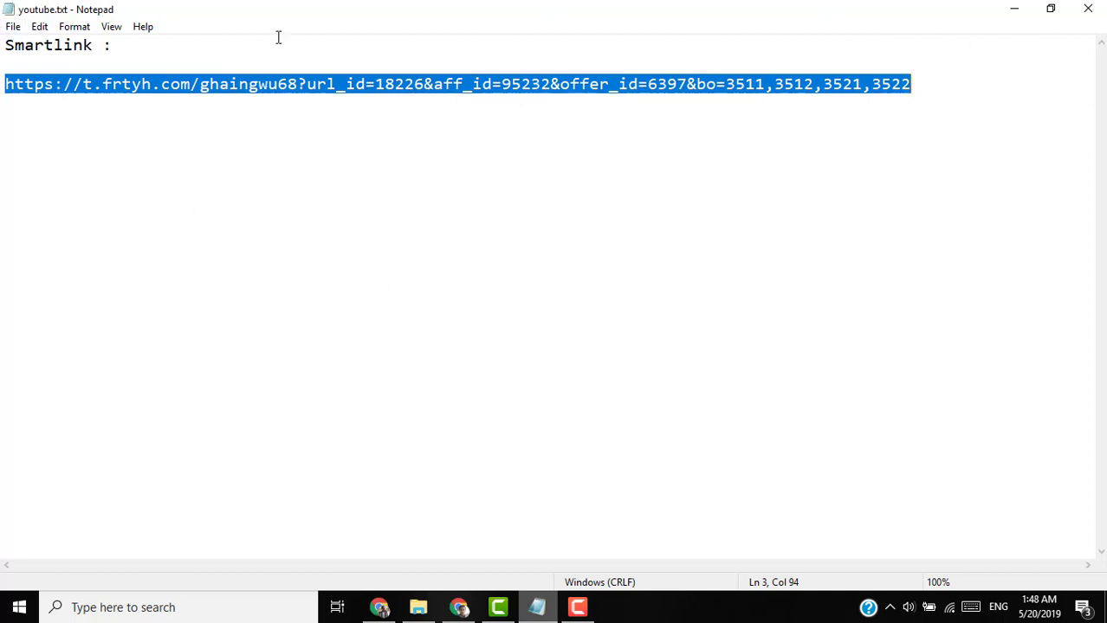
pyautogui.rightClick(827, 83)
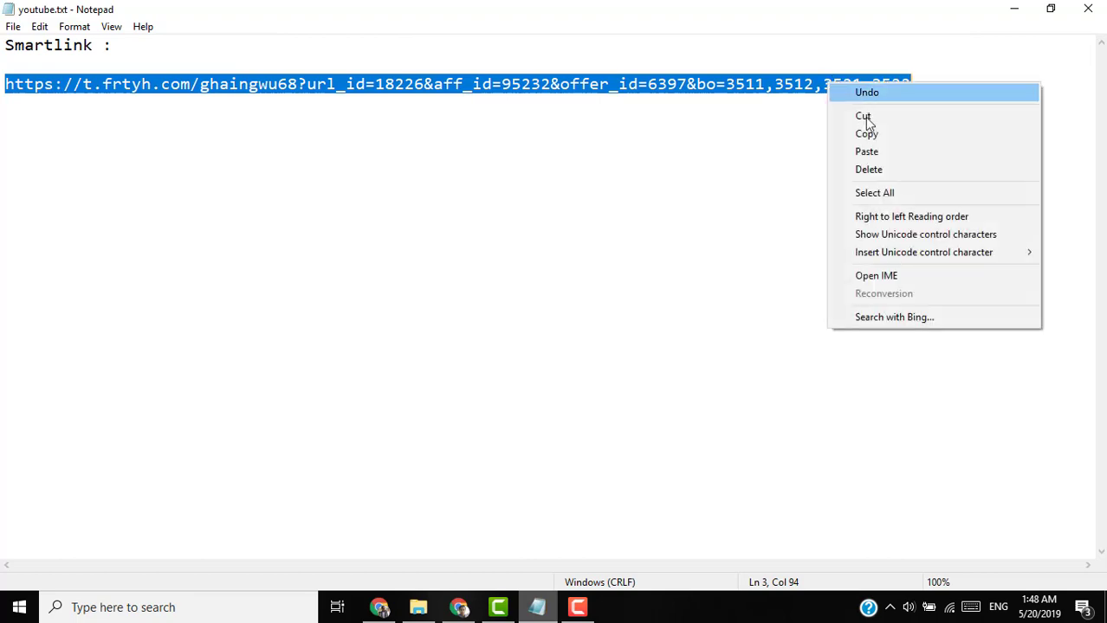
pyautogui.click(871, 137)
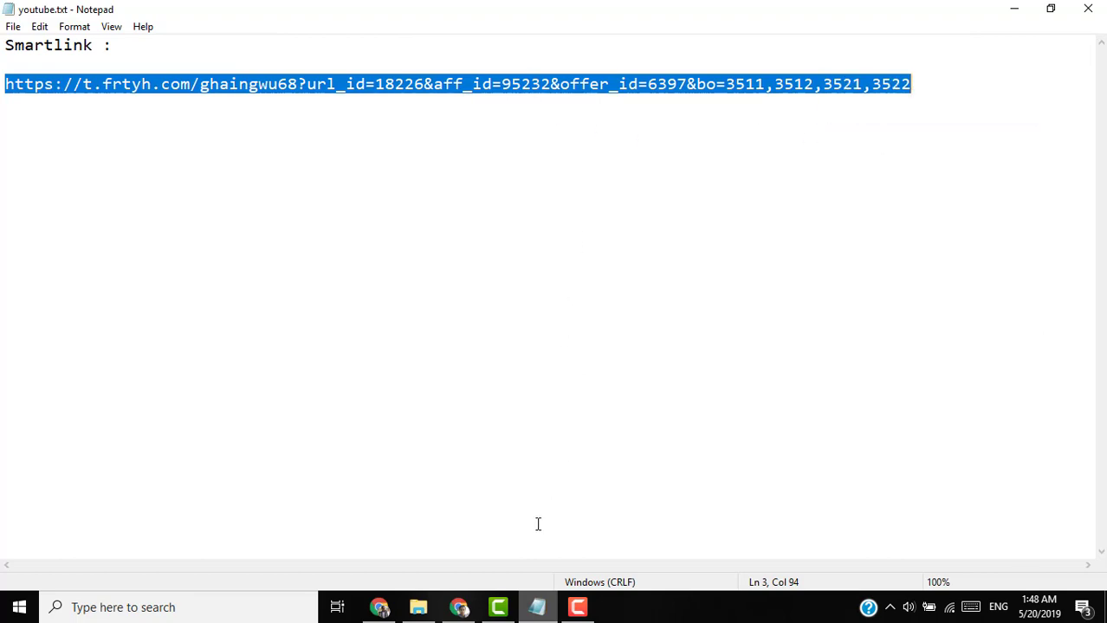
pyautogui.click(536, 609)
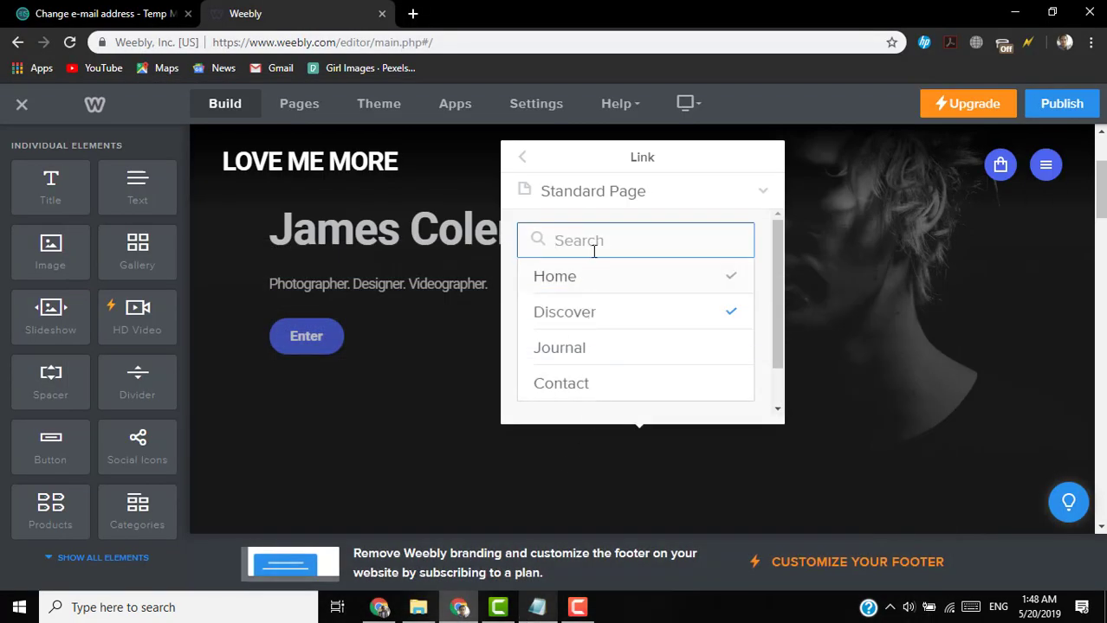
# - Paste the URL into the page search field, briefly linking the button to Home
pyautogui.rightClick(596, 244)
pyautogui.click(631, 367)
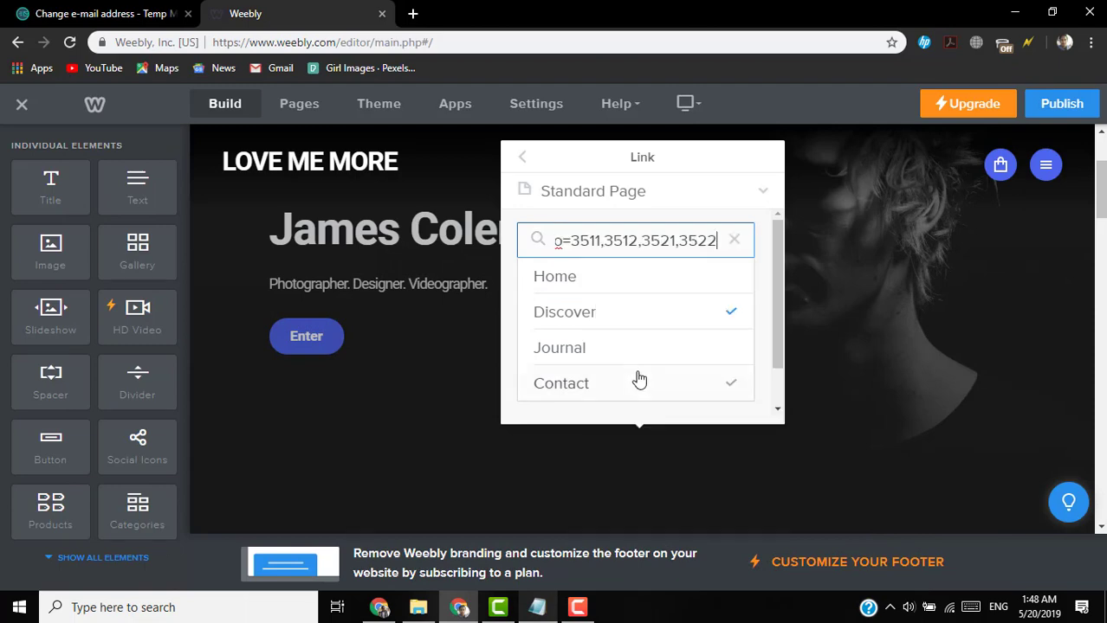
pyautogui.click(523, 163)
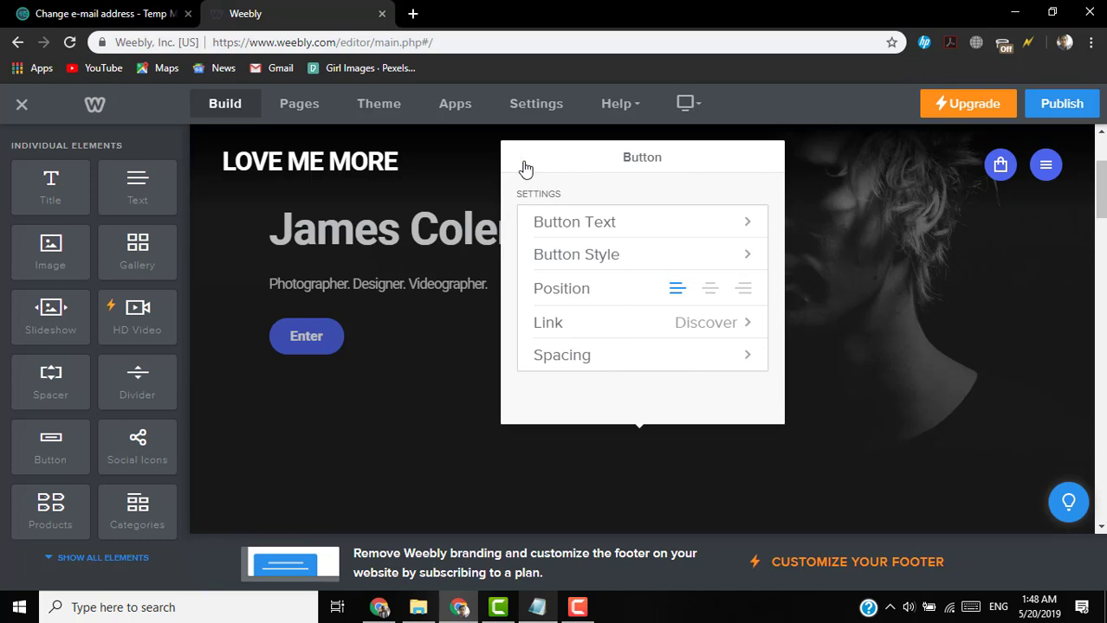
pyautogui.click(583, 333)
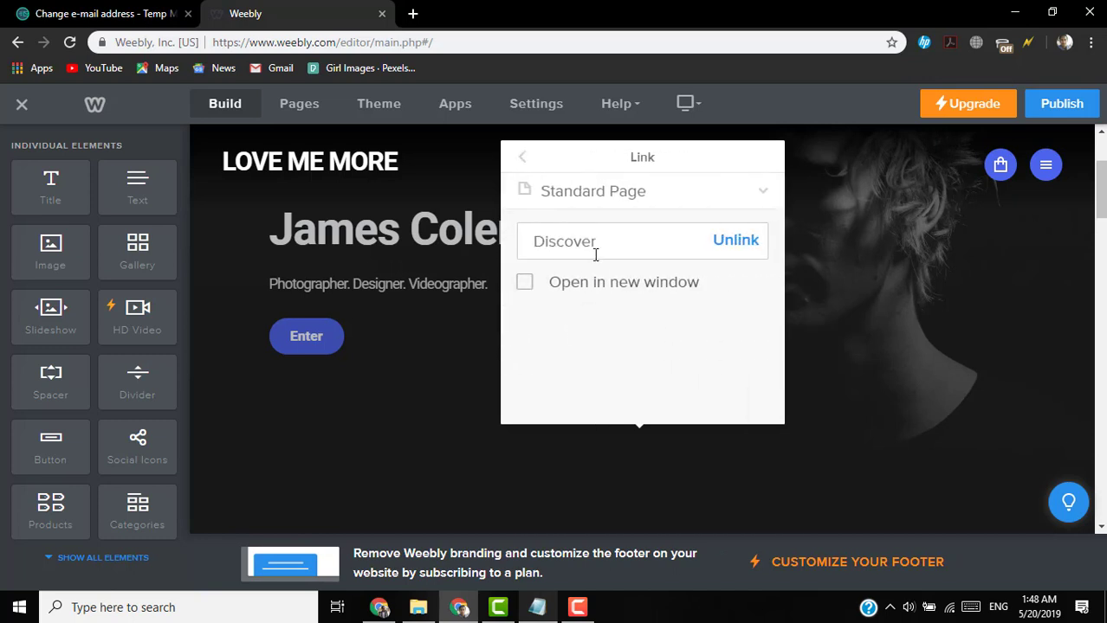
pyautogui.click(595, 255)
pyautogui.scroll(-1, 614, 303)
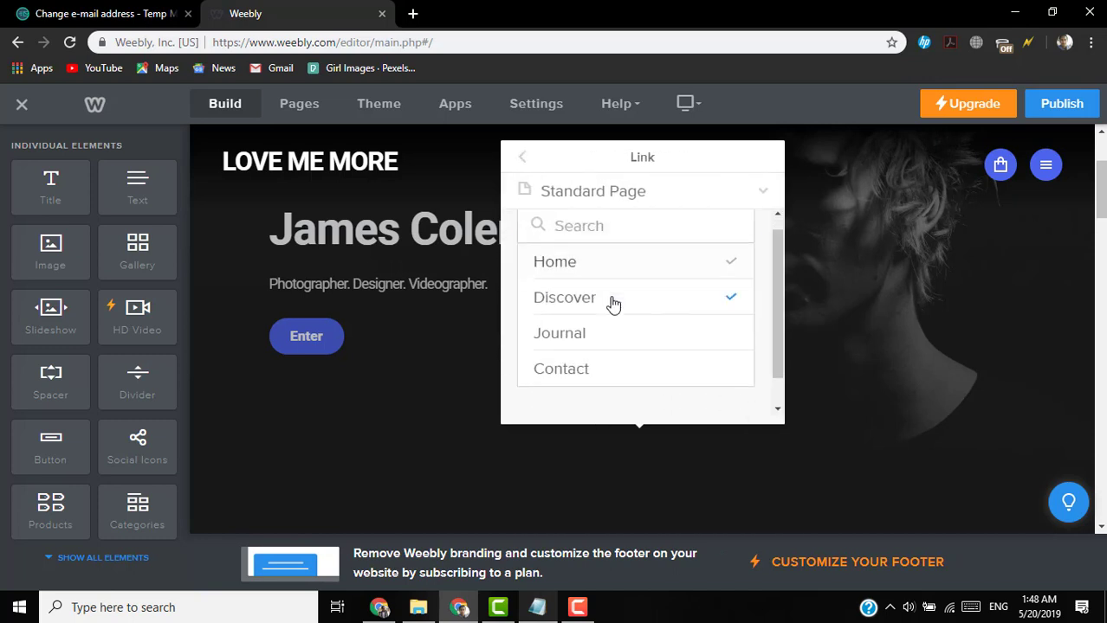
pyautogui.scroll(-4, 613, 305)
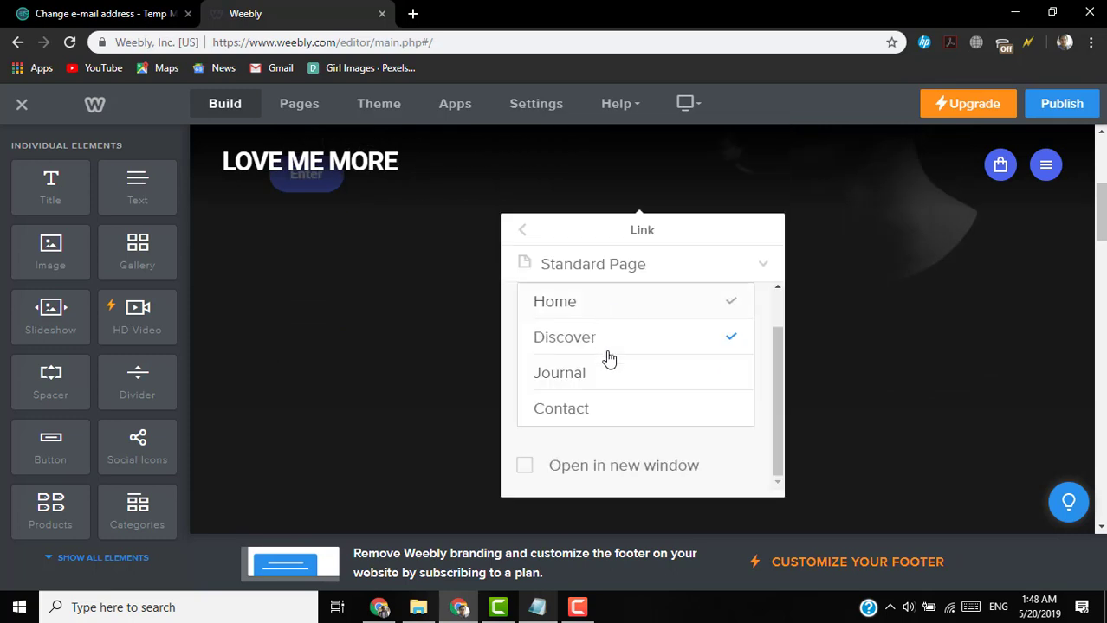
pyautogui.click(616, 310)
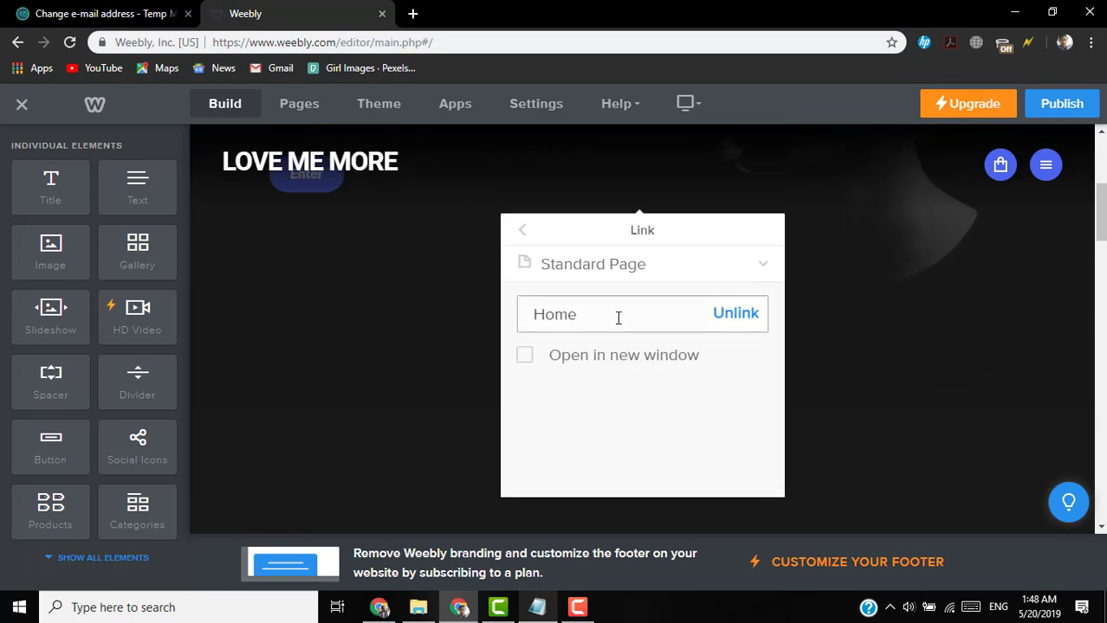
pyautogui.click(618, 318)
pyautogui.rightClick(613, 319)
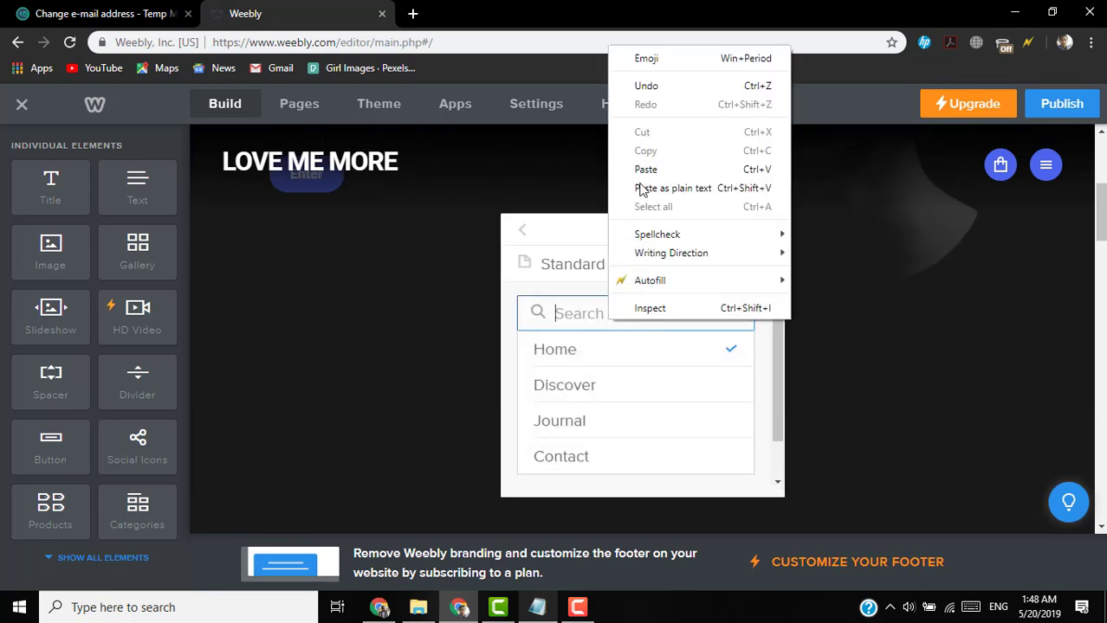
pyautogui.click(641, 187)
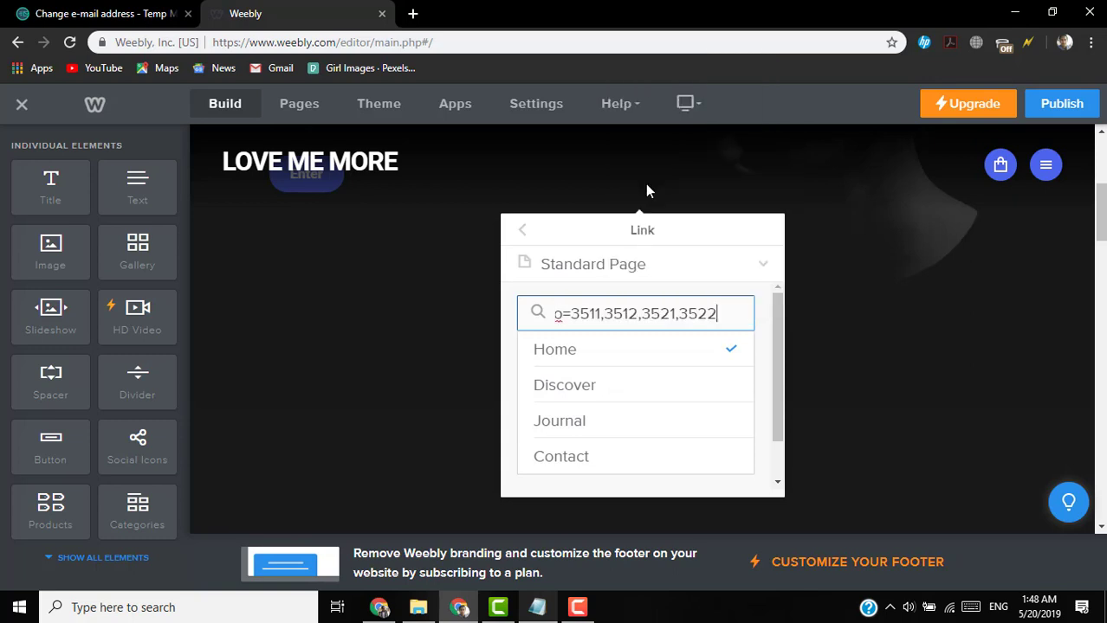
# - Remove the button's current link and set its link type to Website URL
pyautogui.click(533, 263)
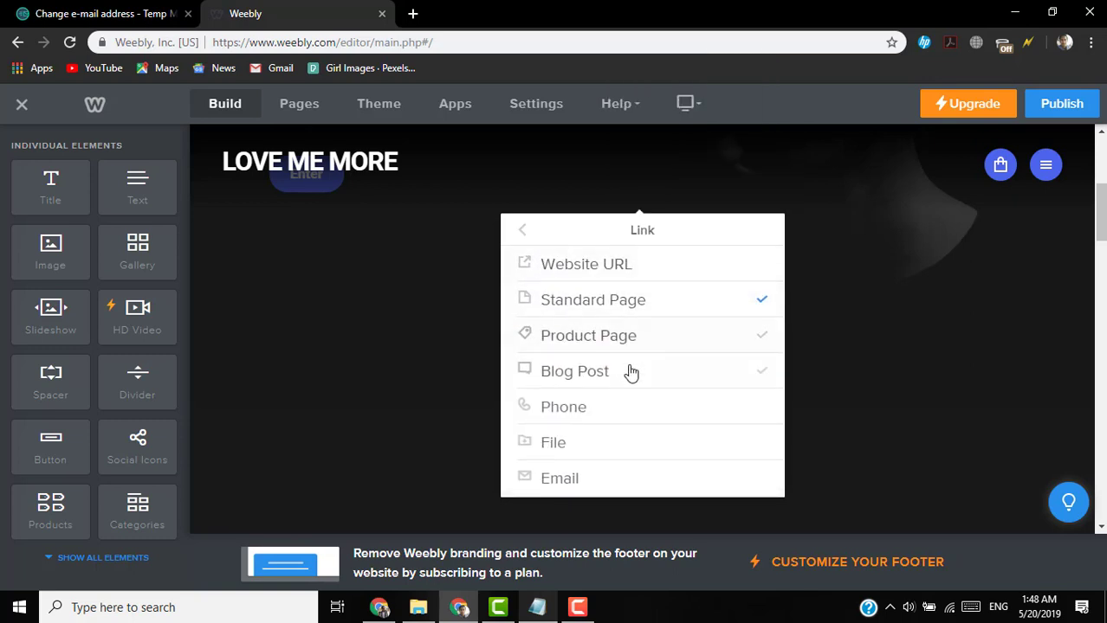
pyautogui.click(645, 273)
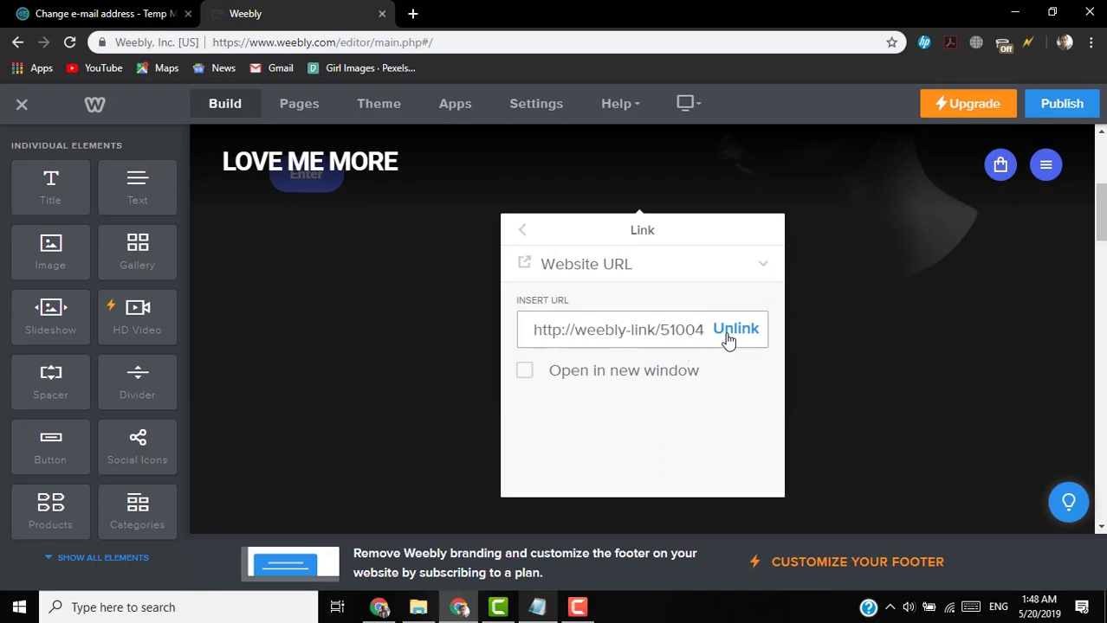
pyautogui.click(730, 337)
pyautogui.click(595, 404)
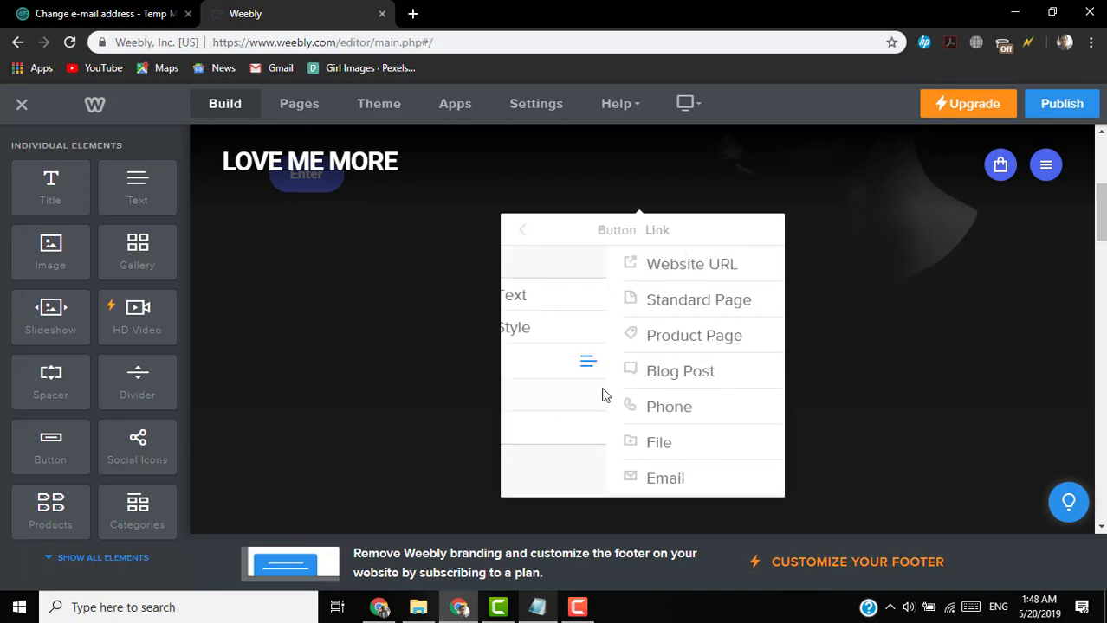
pyautogui.click(586, 267)
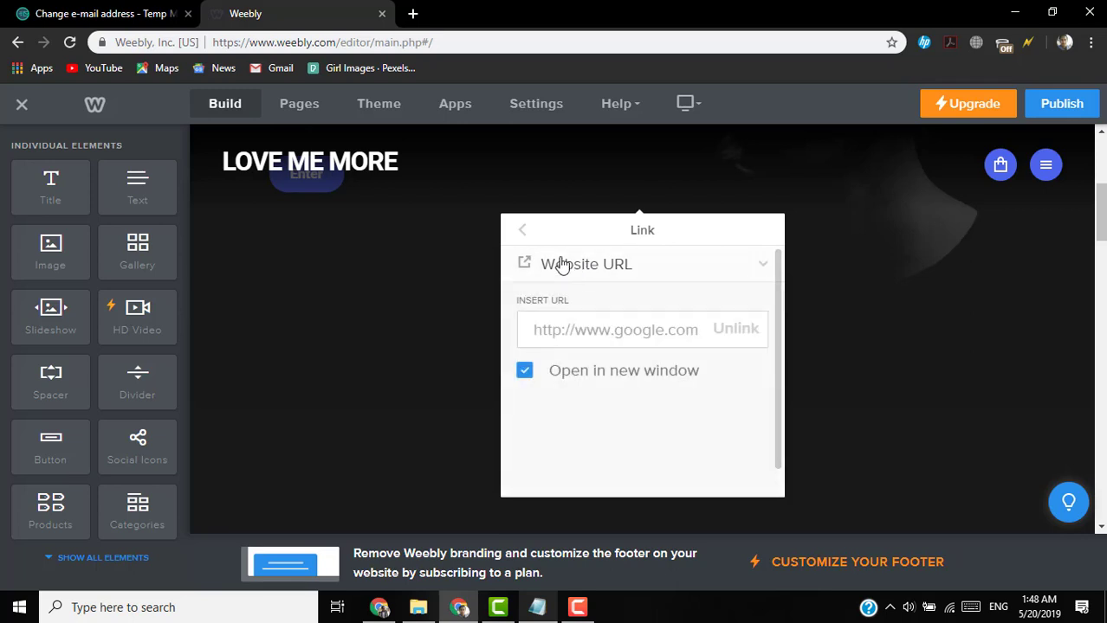
pyautogui.click(521, 235)
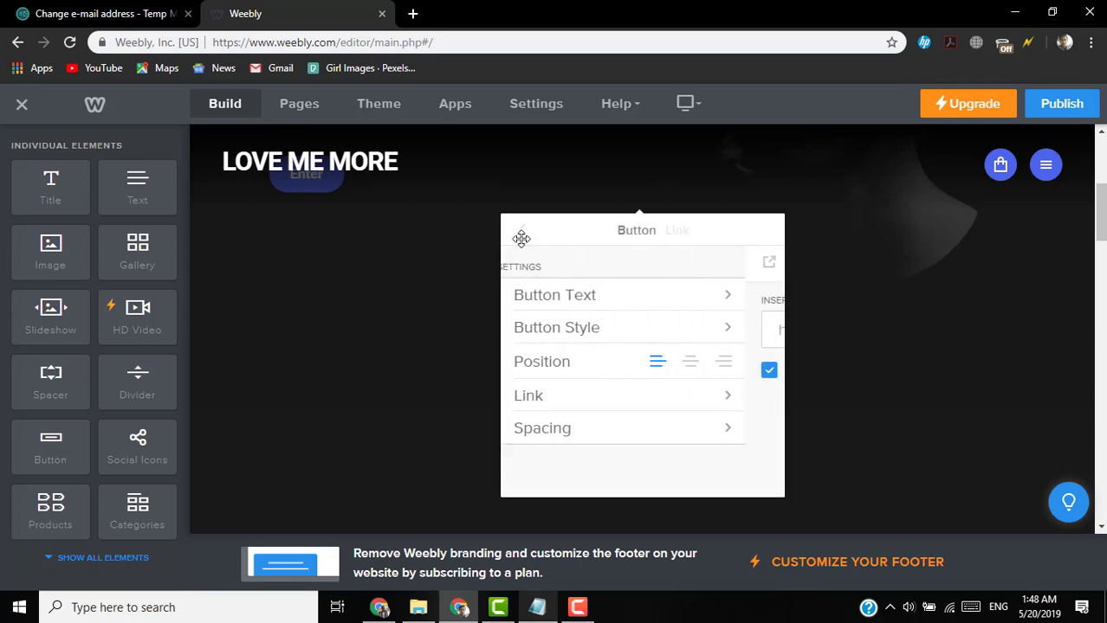
pyautogui.click(563, 398)
pyautogui.click(578, 274)
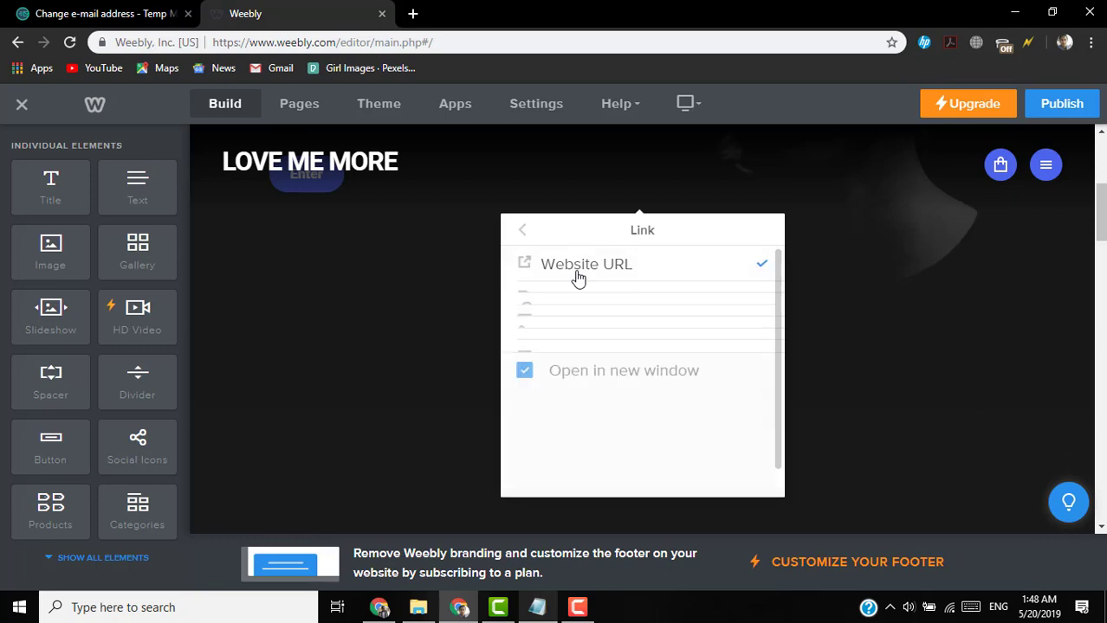
# - Paste the smartlink URL into the Website URL field and apply it
pyautogui.rightClick(595, 348)
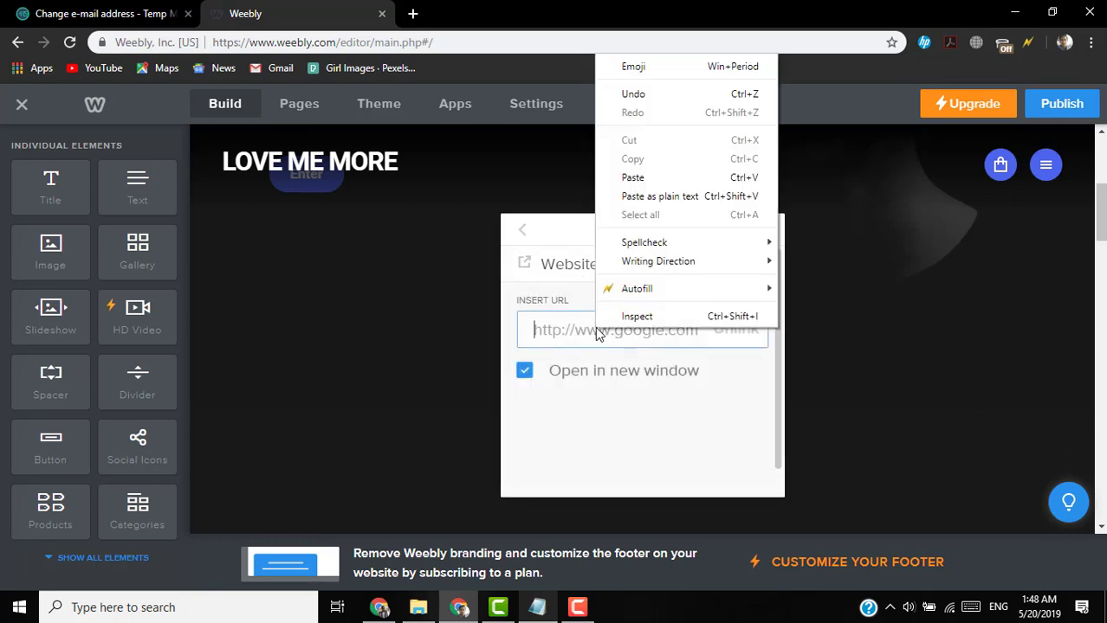
pyautogui.click(624, 176)
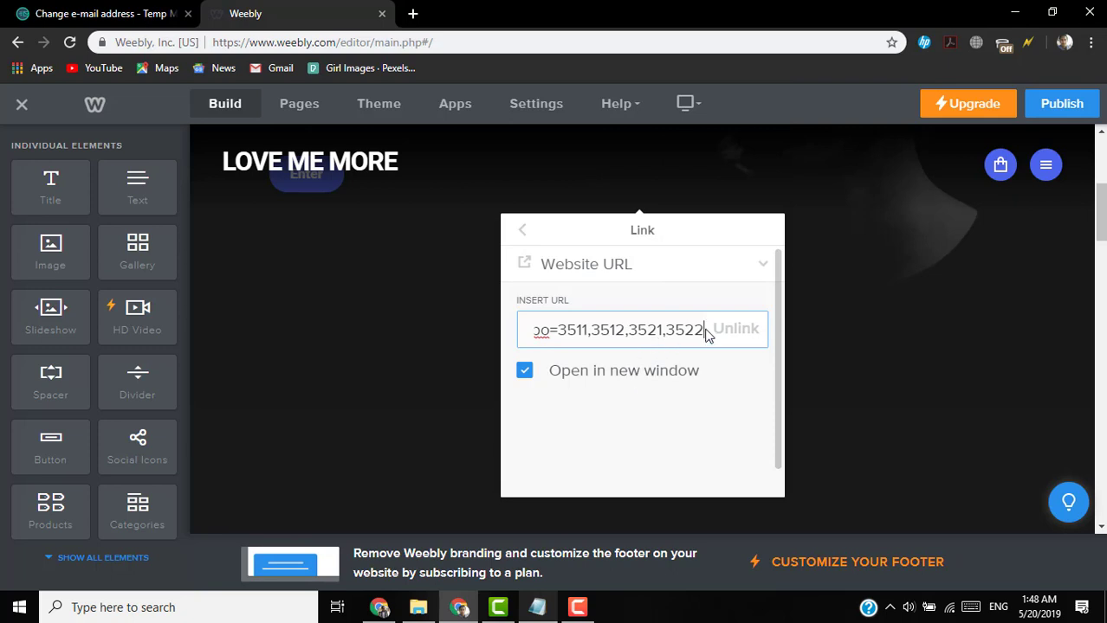
pyautogui.moveTo(704, 332); pyautogui.dragTo(471, 330)
pyautogui.click(470, 330)
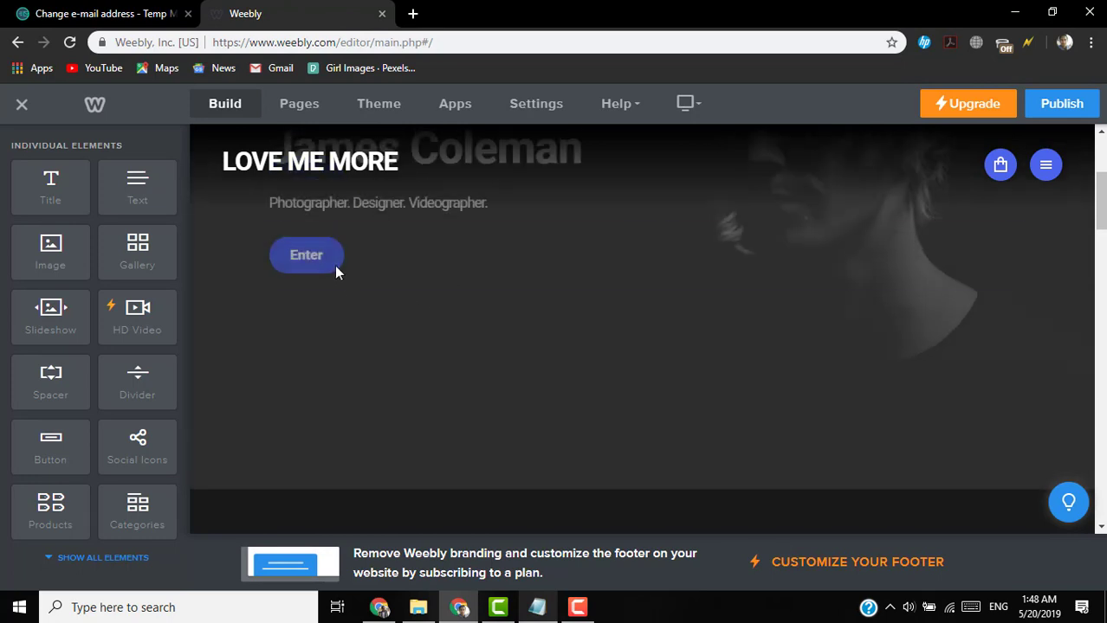
# - Reselect the Enter button to verify its saved link, then close its settings
pyautogui.click(334, 264)
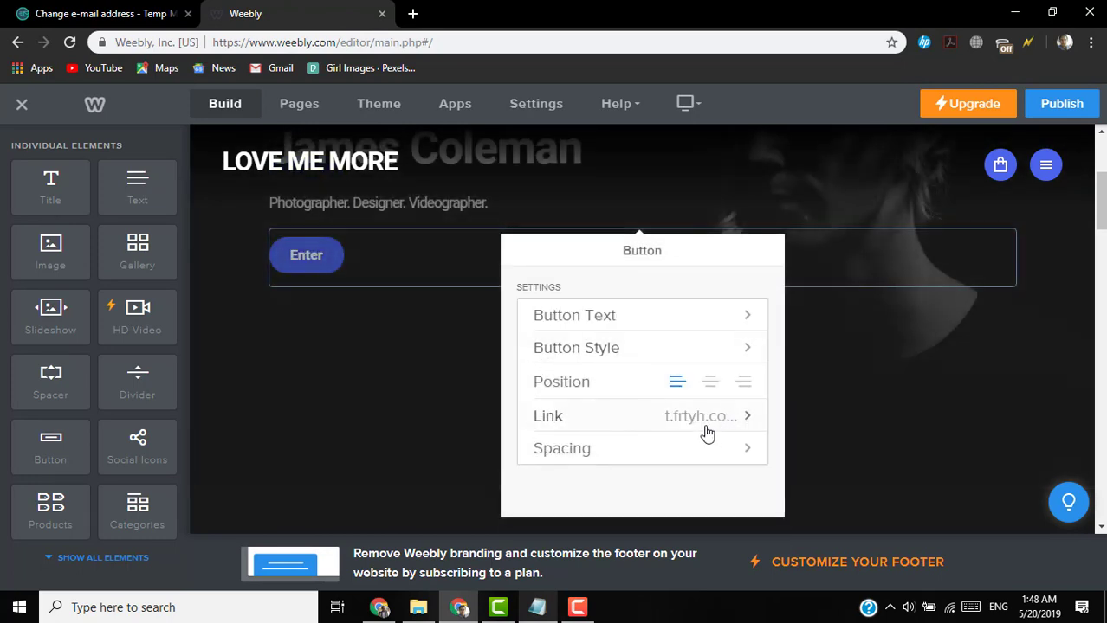
pyautogui.click(705, 420)
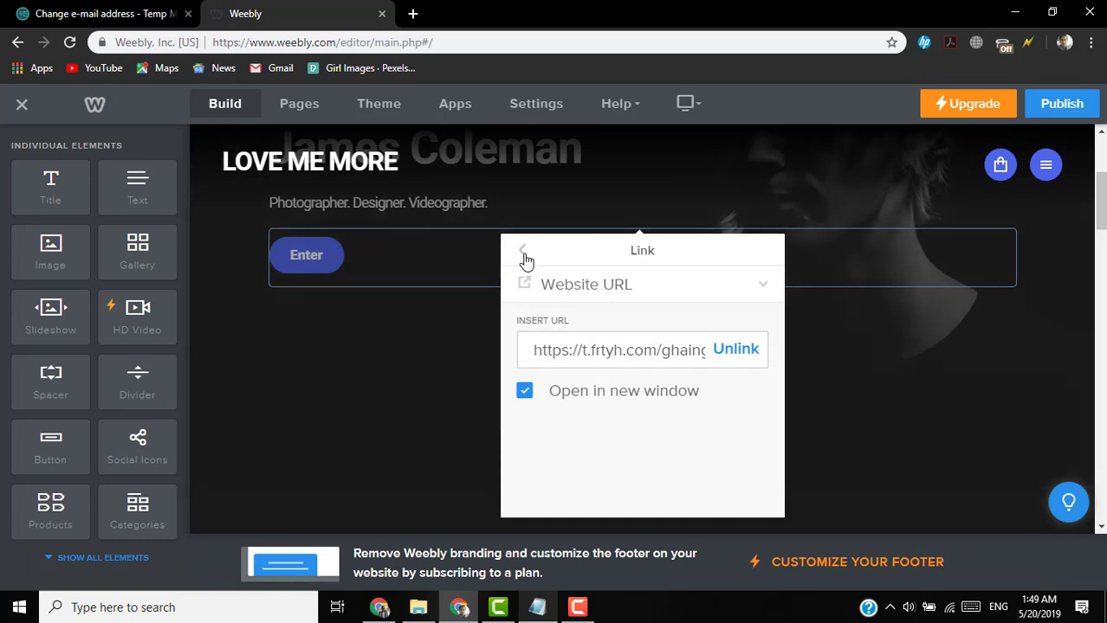
pyautogui.click(522, 252)
pyautogui.click(394, 364)
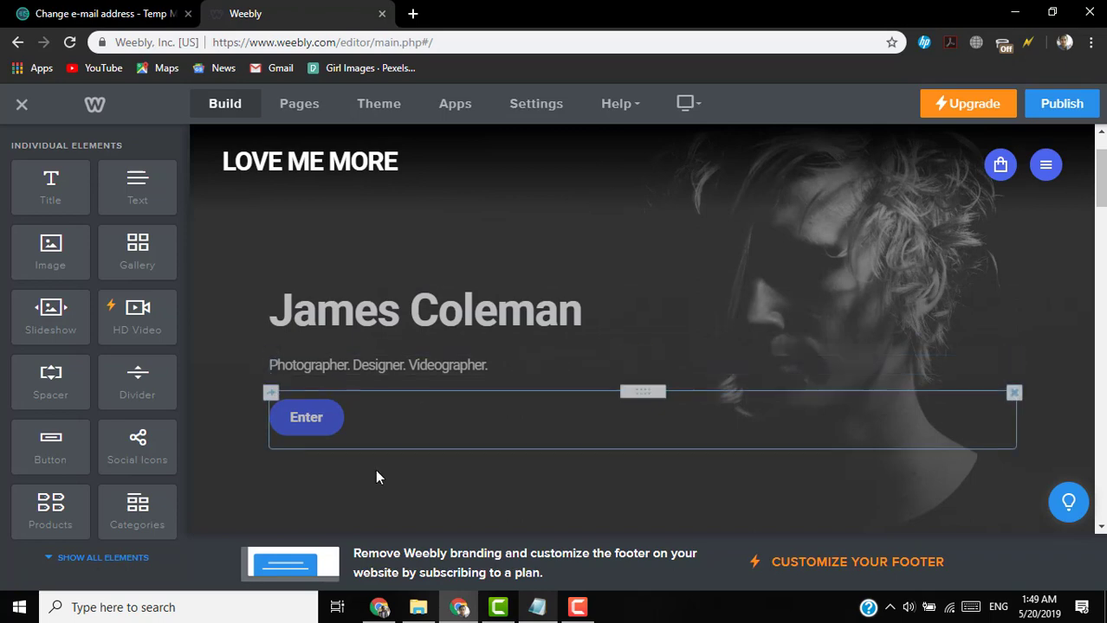
# - Add a new button above the About This Site heading
pyautogui.scroll(-3, 708, 294)
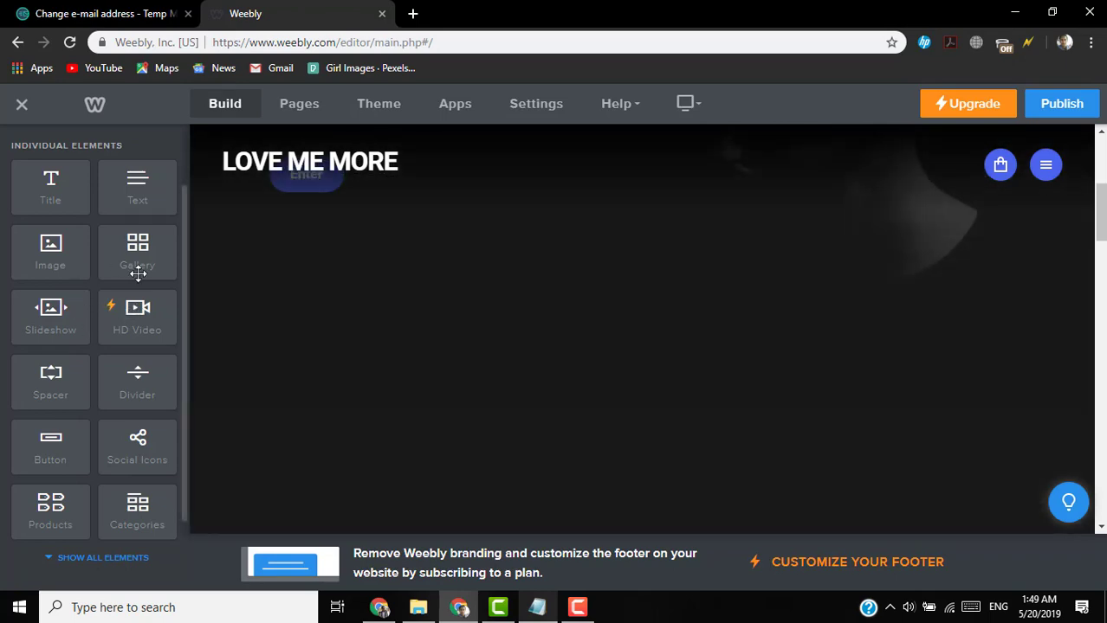
pyautogui.scroll(-1, 74, 360)
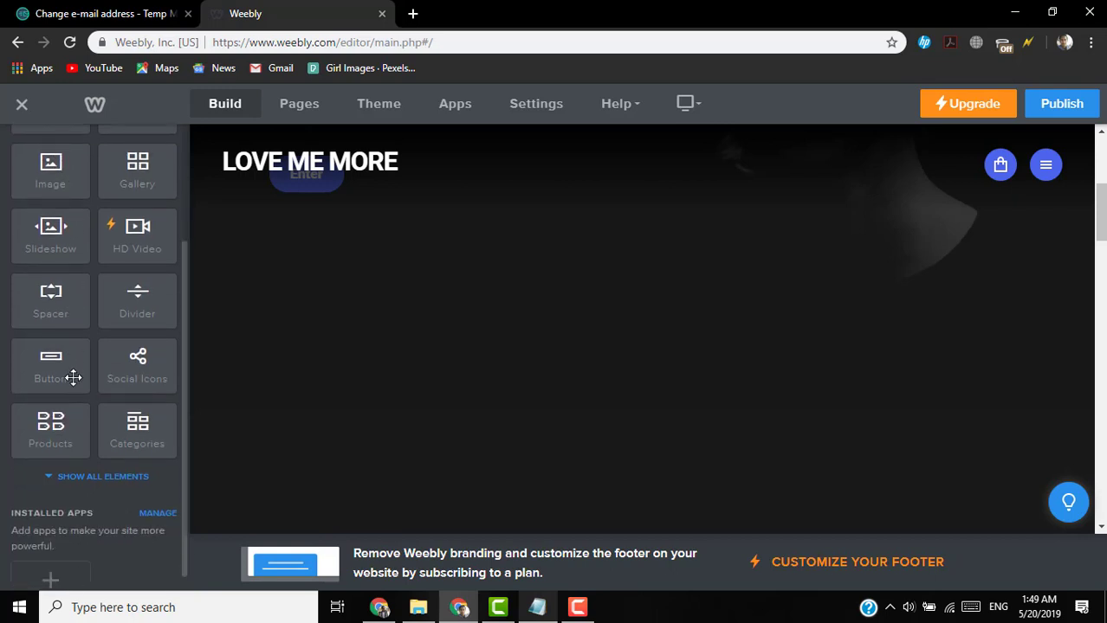
pyautogui.moveTo(46, 368); pyautogui.dragTo(676, 425)
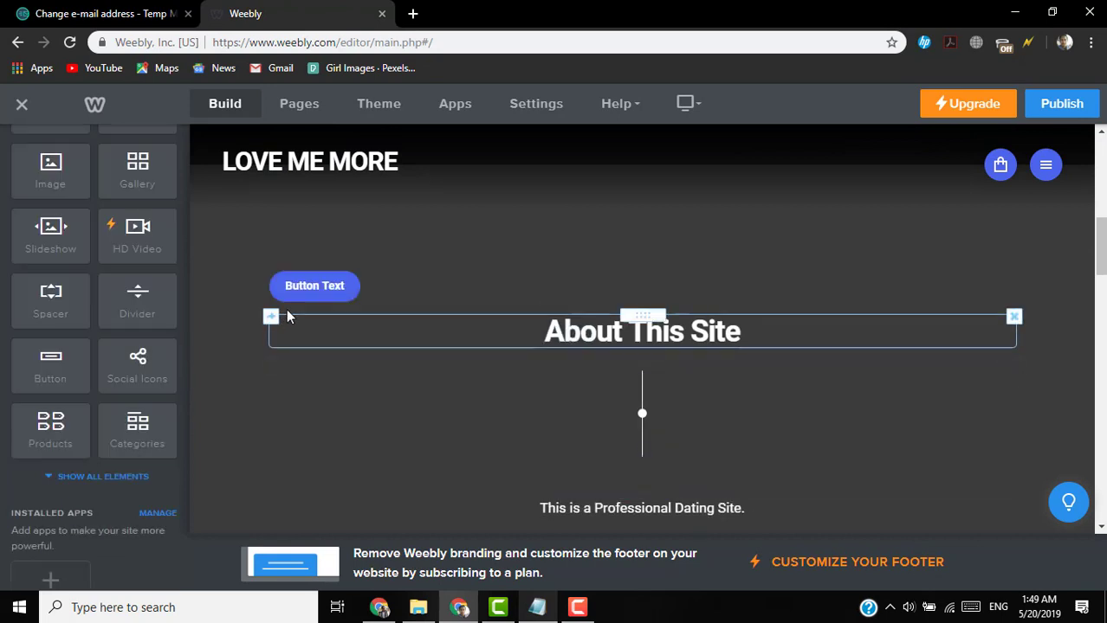
# - Link the new Button Text button to the pasted smartlink website URL
pyautogui.click(296, 288)
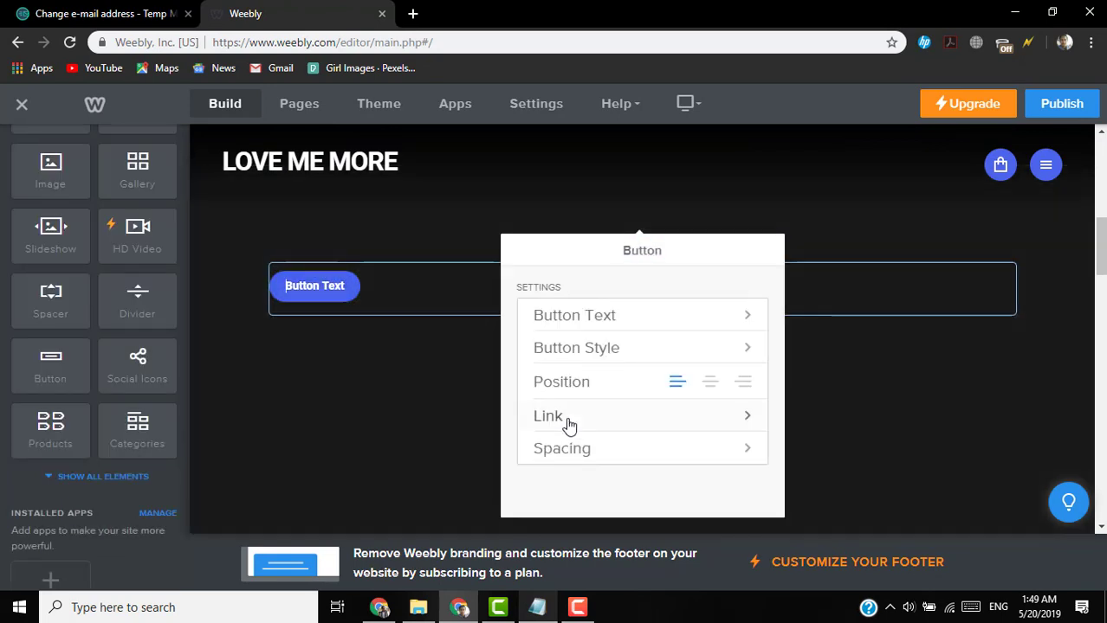
pyautogui.click(568, 423)
pyautogui.click(584, 294)
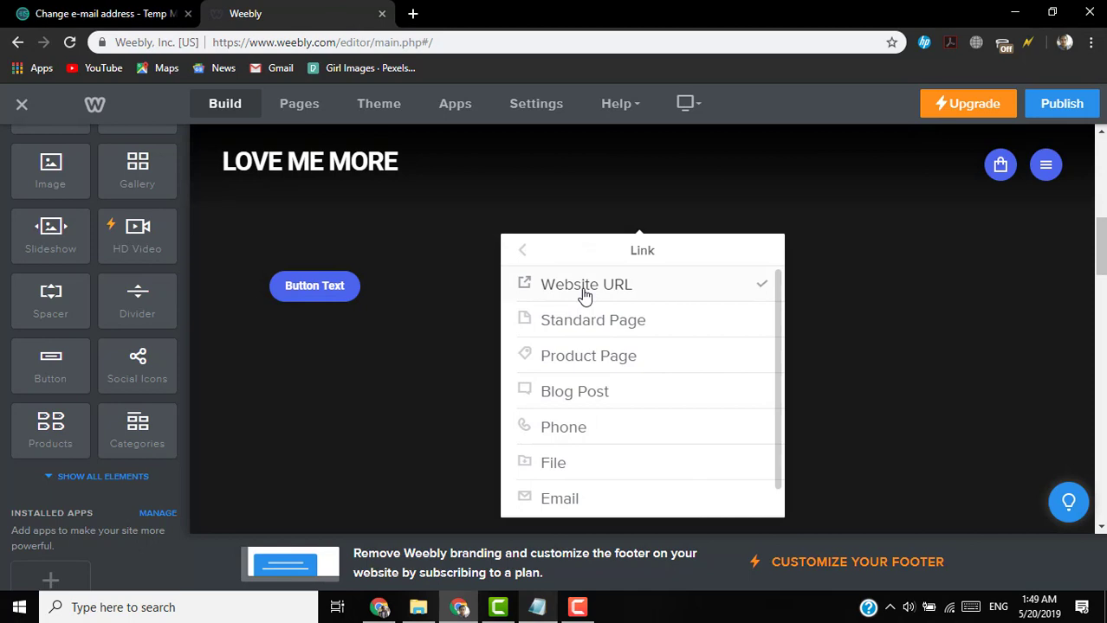
pyautogui.rightClick(600, 350)
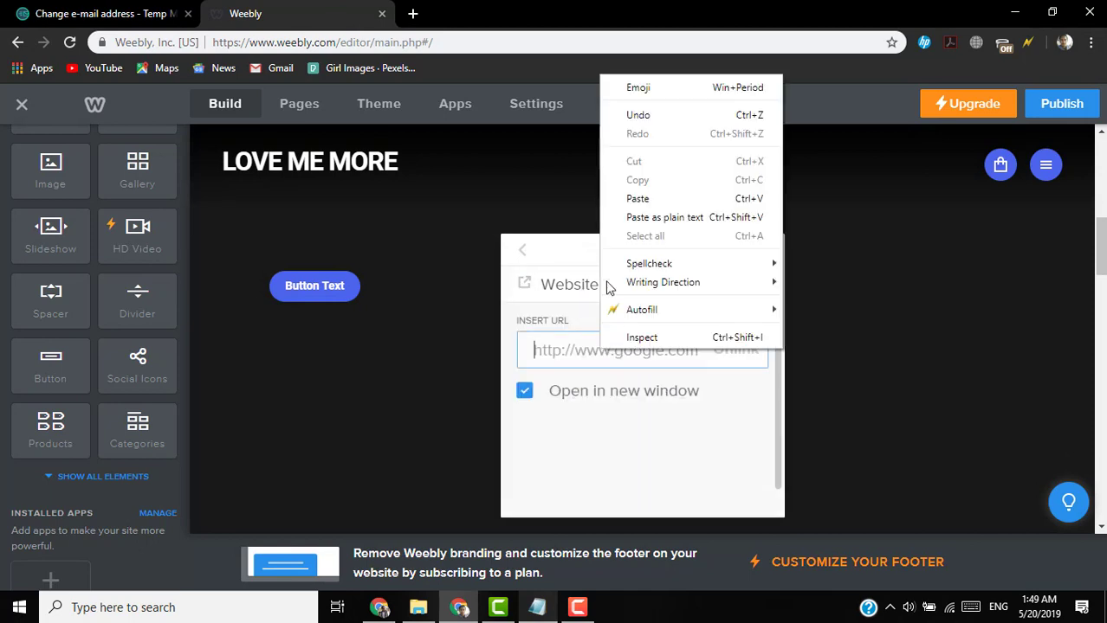
pyautogui.click(637, 200)
pyautogui.click(522, 250)
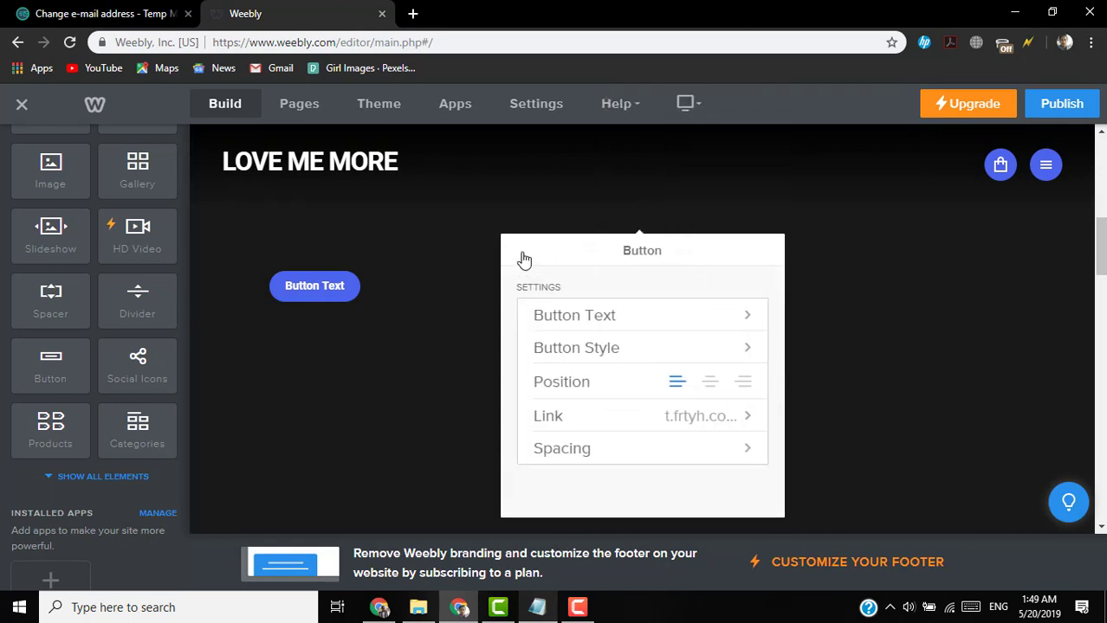
pyautogui.click(421, 253)
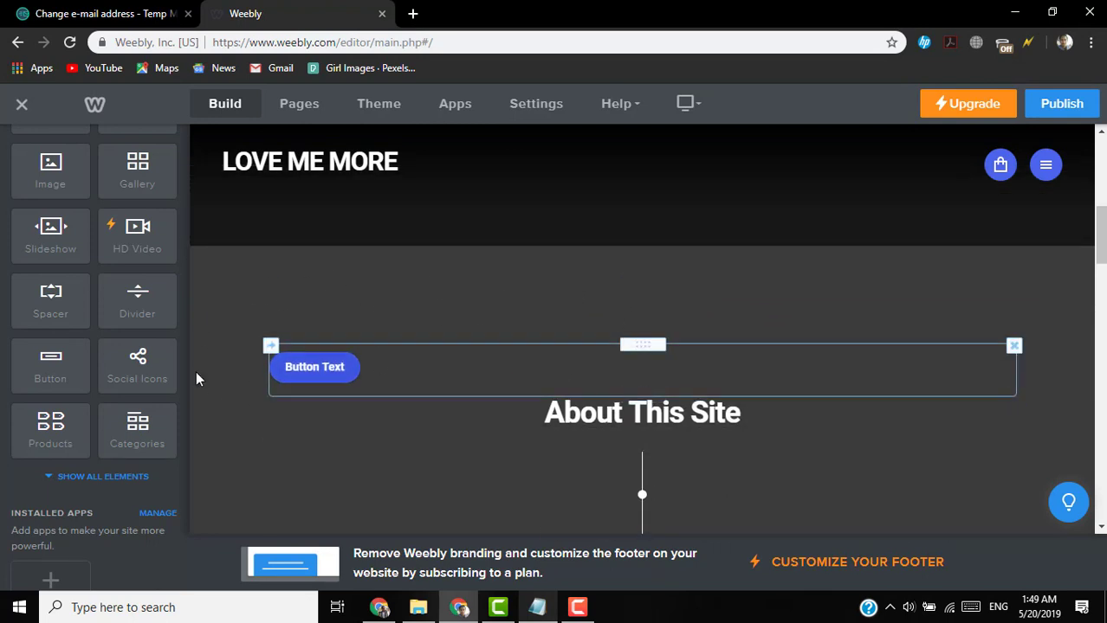
pyautogui.scroll(3, 277, 294)
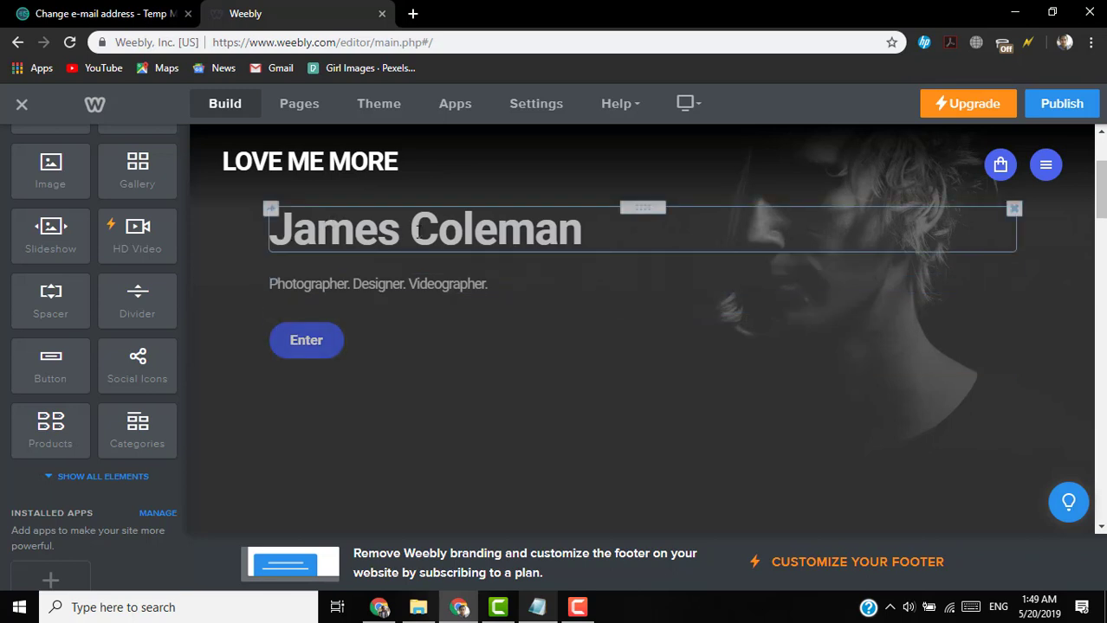
pyautogui.click(420, 229)
pyautogui.moveTo(604, 235); pyautogui.dragTo(280, 230)
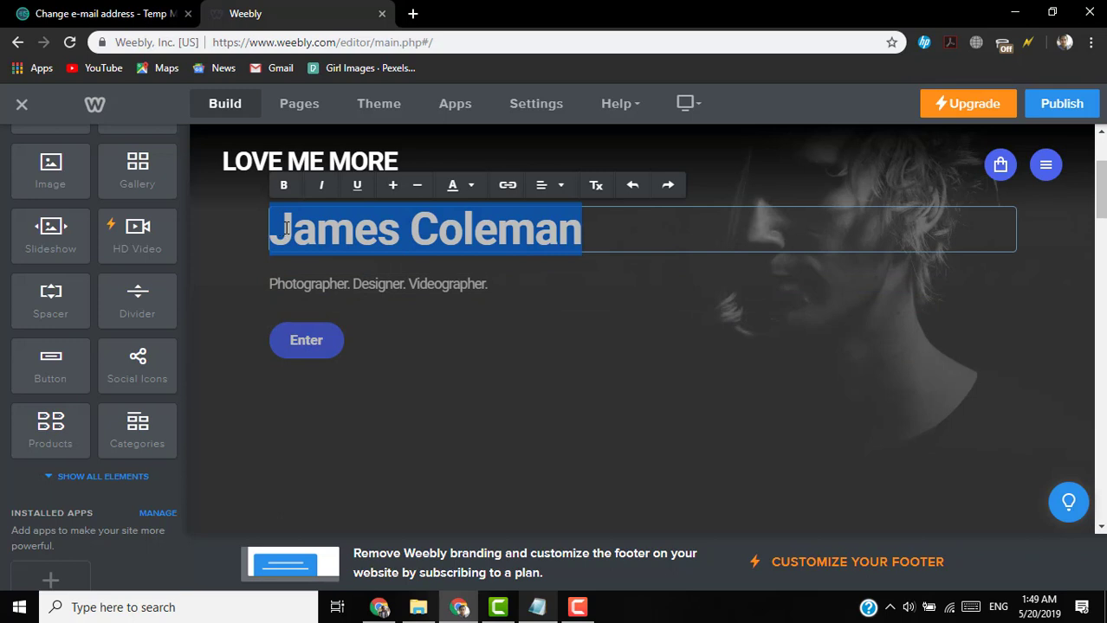
pyautogui.scroll(2, 121, 282)
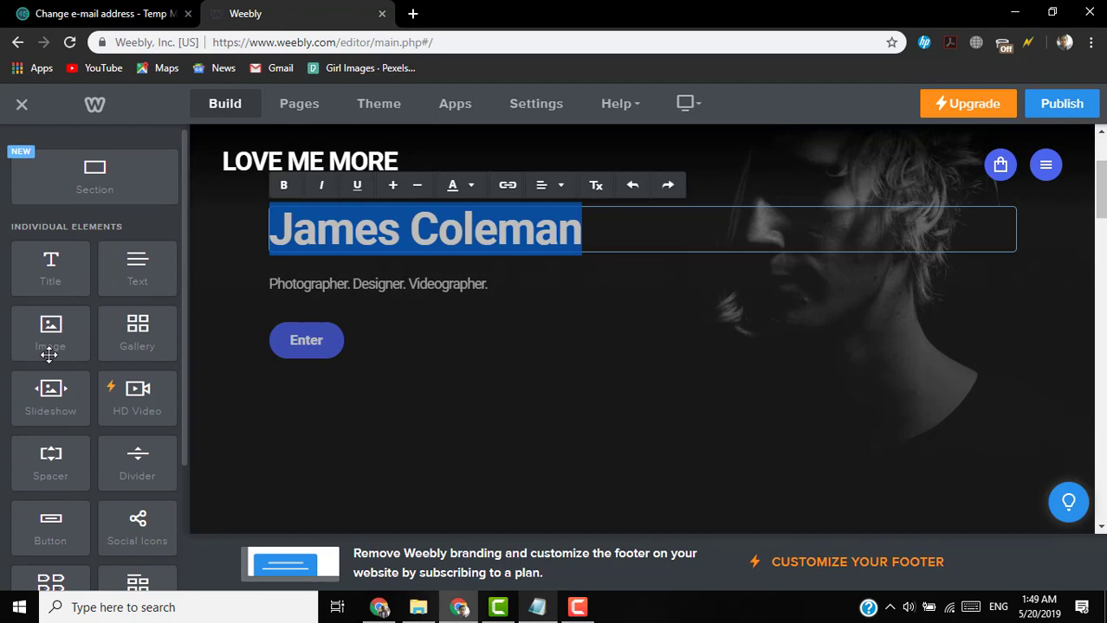
pyautogui.scroll(-2, 112, 372)
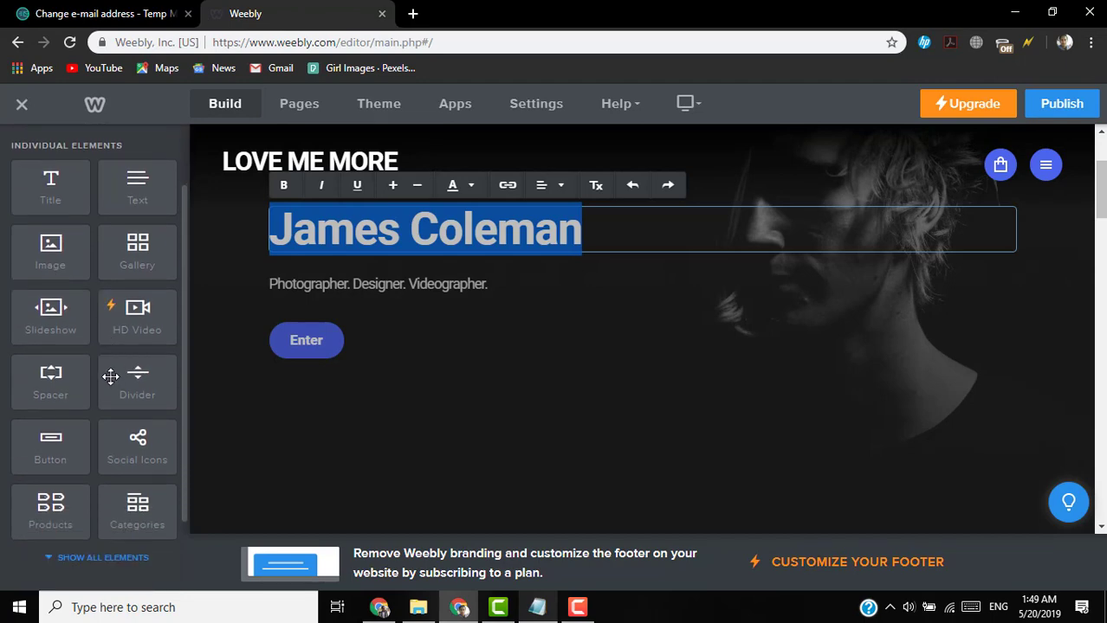
pyautogui.click(336, 283)
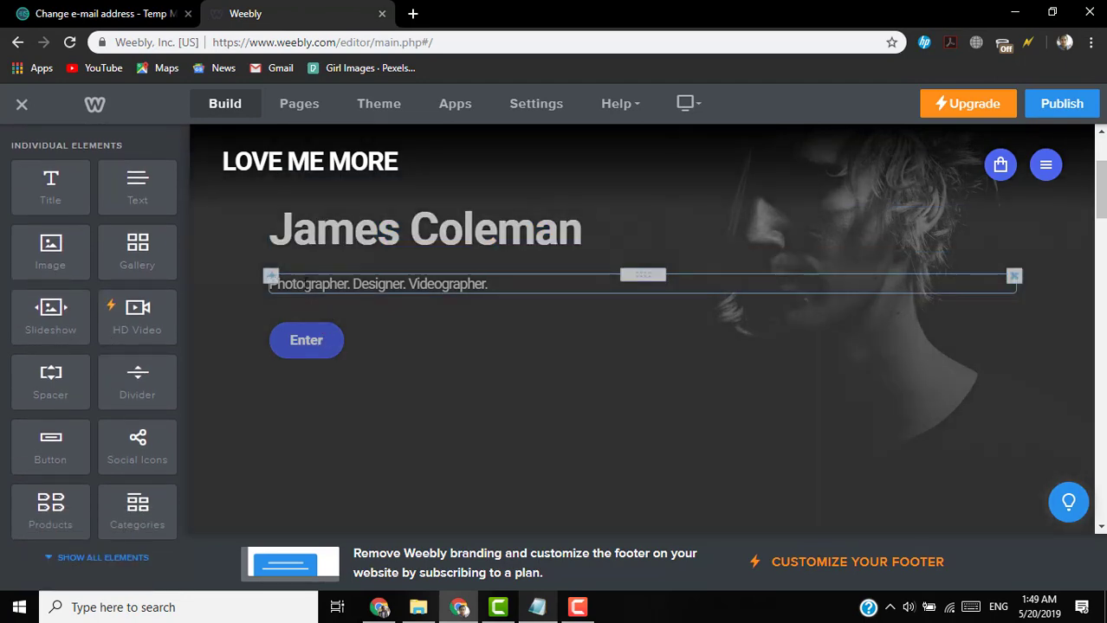
pyautogui.moveTo(517, 284); pyautogui.dragTo(263, 278)
pyautogui.scroll(-5, 291, 313)
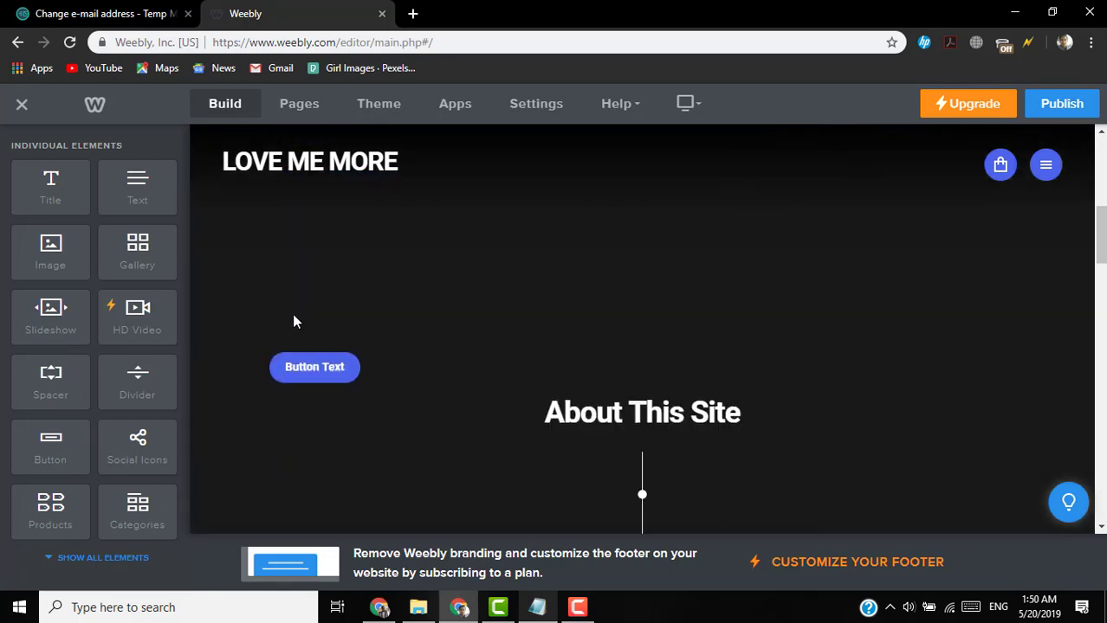
# - Select the river photo in the My Work gallery and choose Replace Image
pyautogui.scroll(-2, 357, 344)
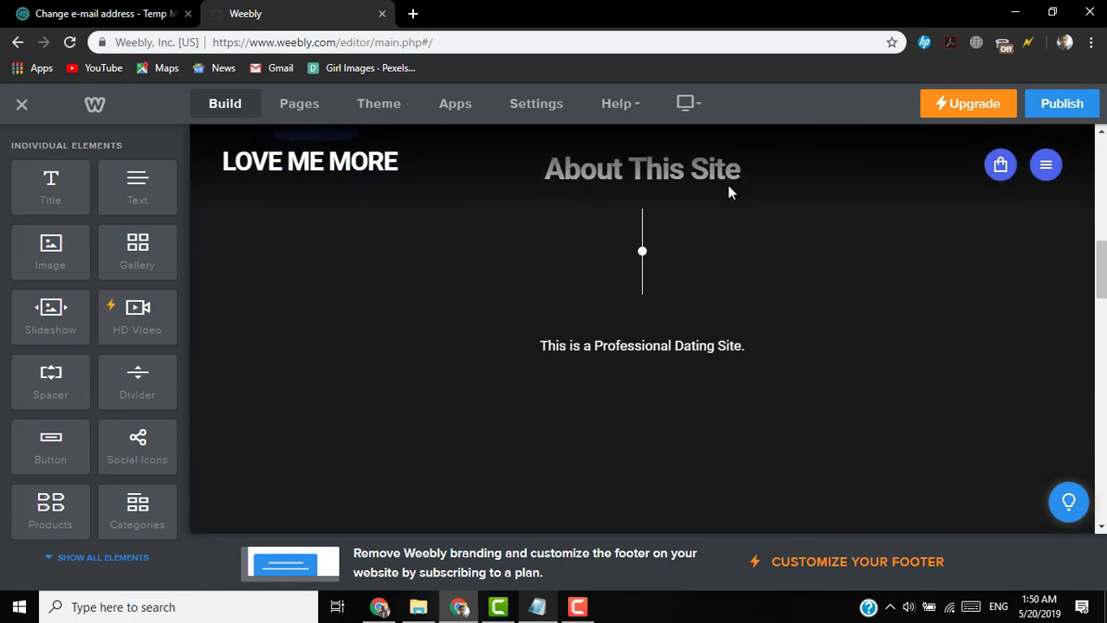
pyautogui.scroll(-6, 627, 363)
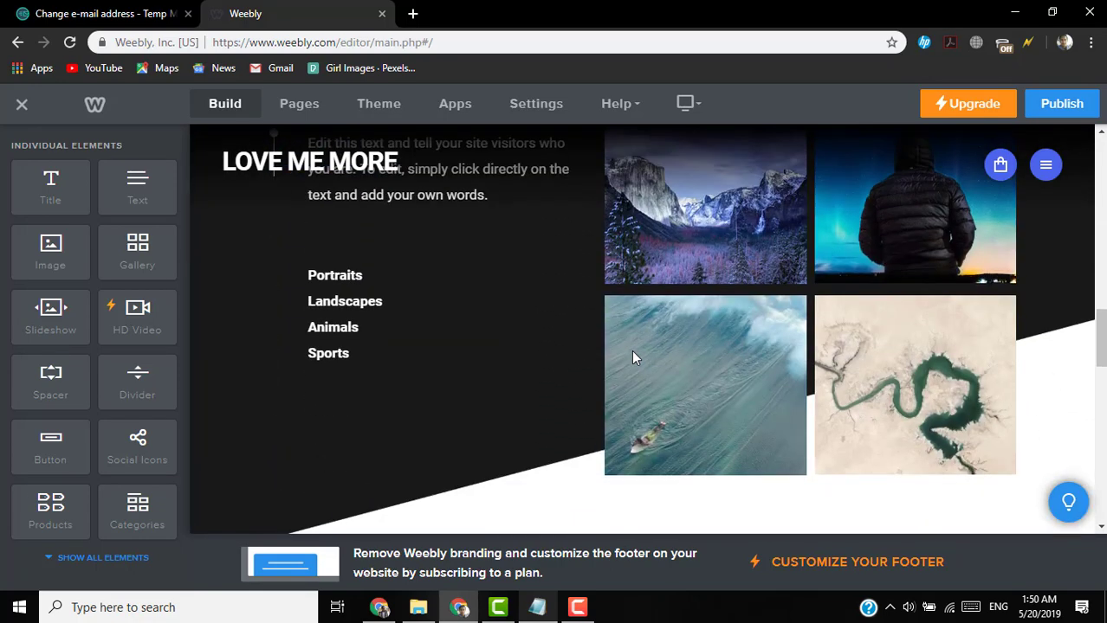
pyautogui.click(1001, 406)
pyautogui.rightClick(1001, 406)
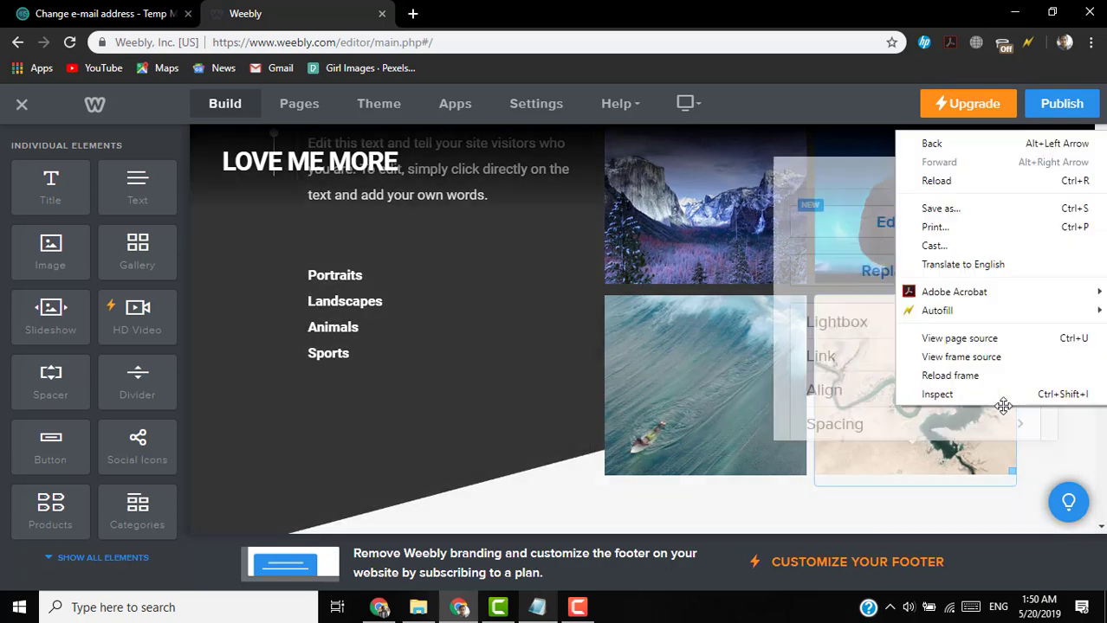
pyautogui.click(905, 442)
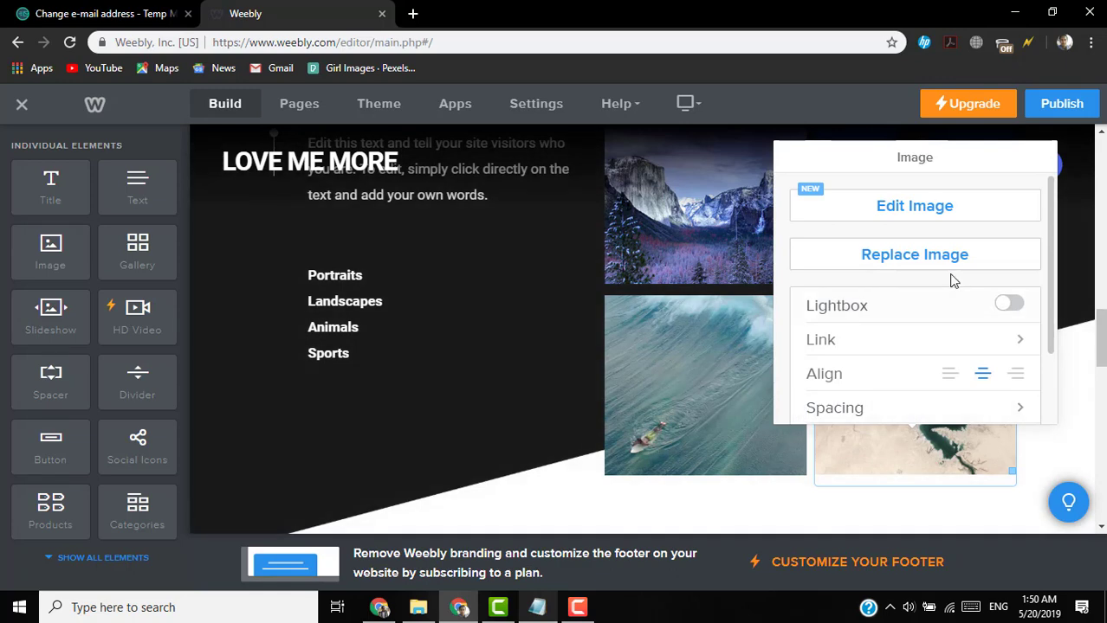
pyautogui.click(950, 259)
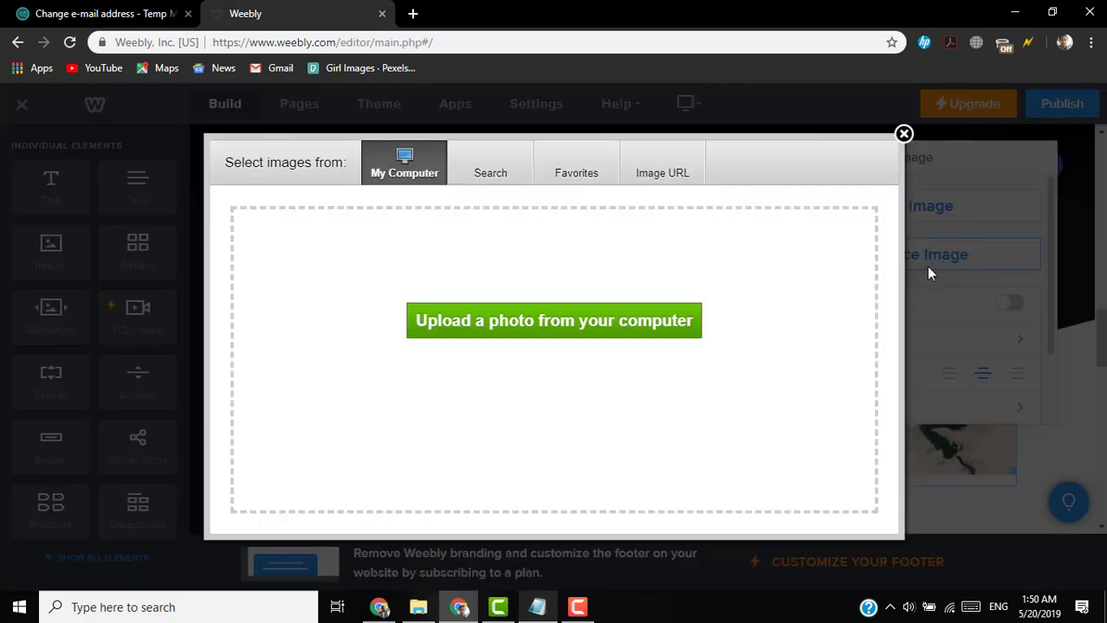
# - Upload a photo from Desktop > New folder (3) as the replacement
pyautogui.click(495, 336)
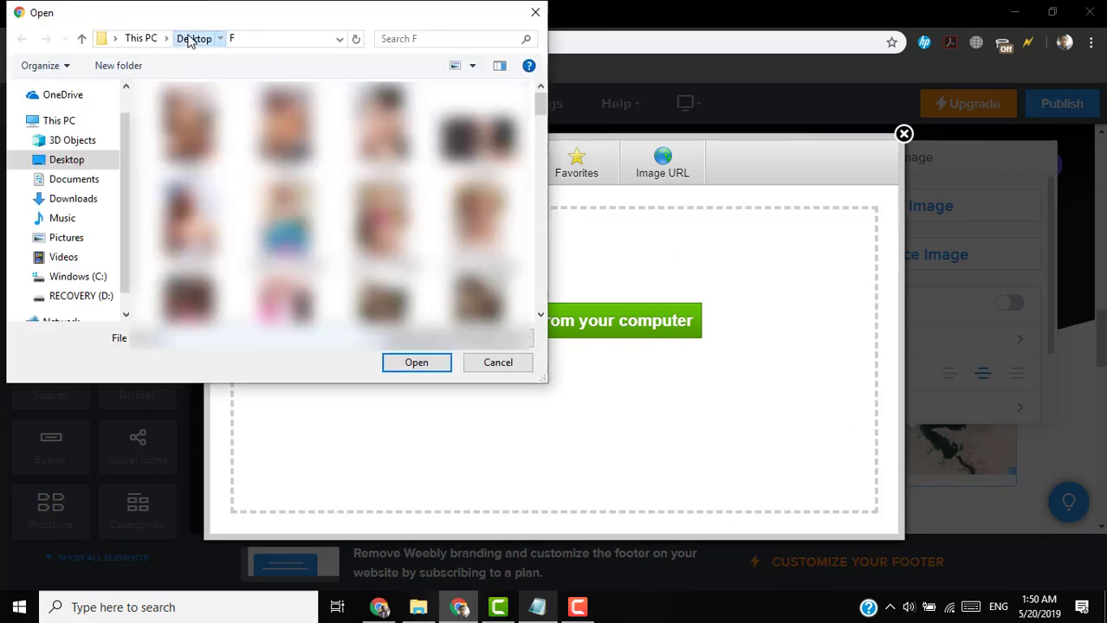
pyautogui.click(192, 39)
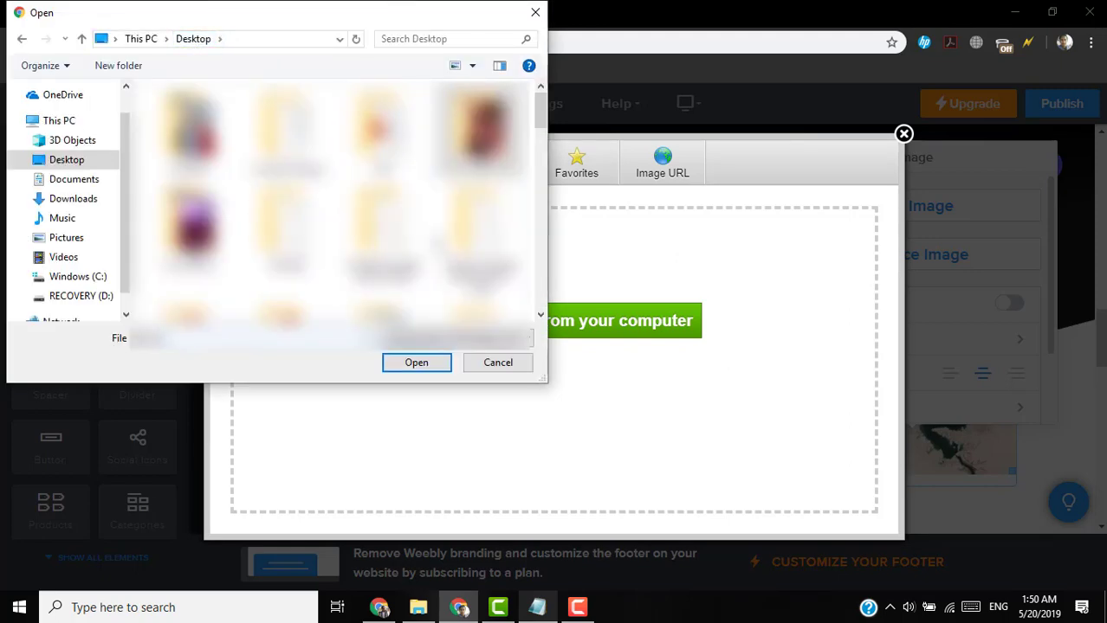
pyautogui.scroll(-3, 338, 199)
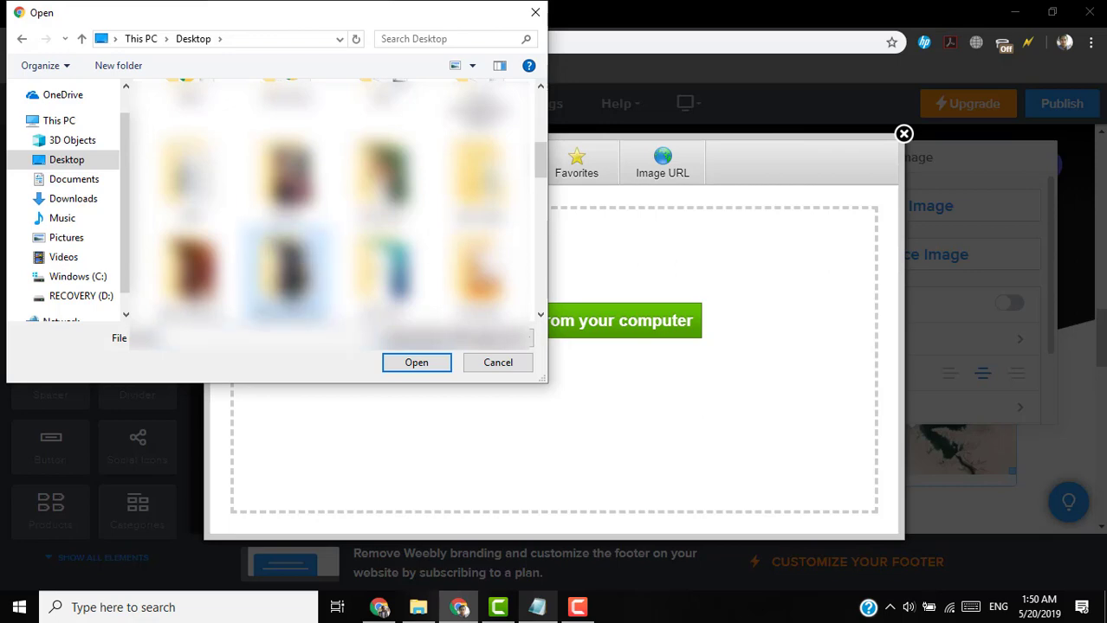
pyautogui.doubleClick(286, 269)
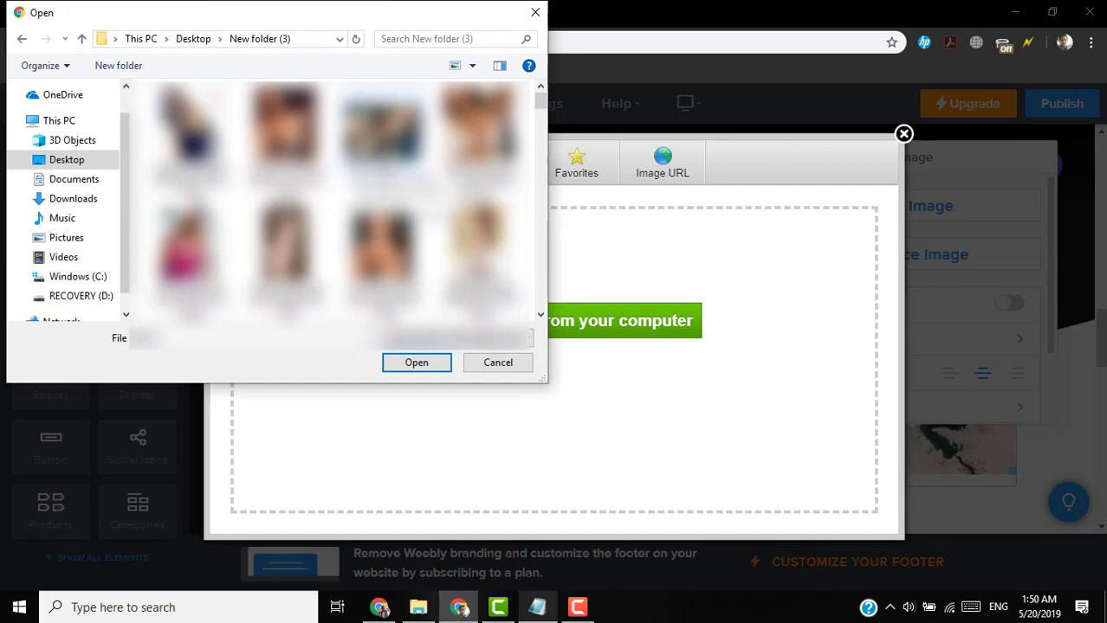
pyautogui.click(286, 251)
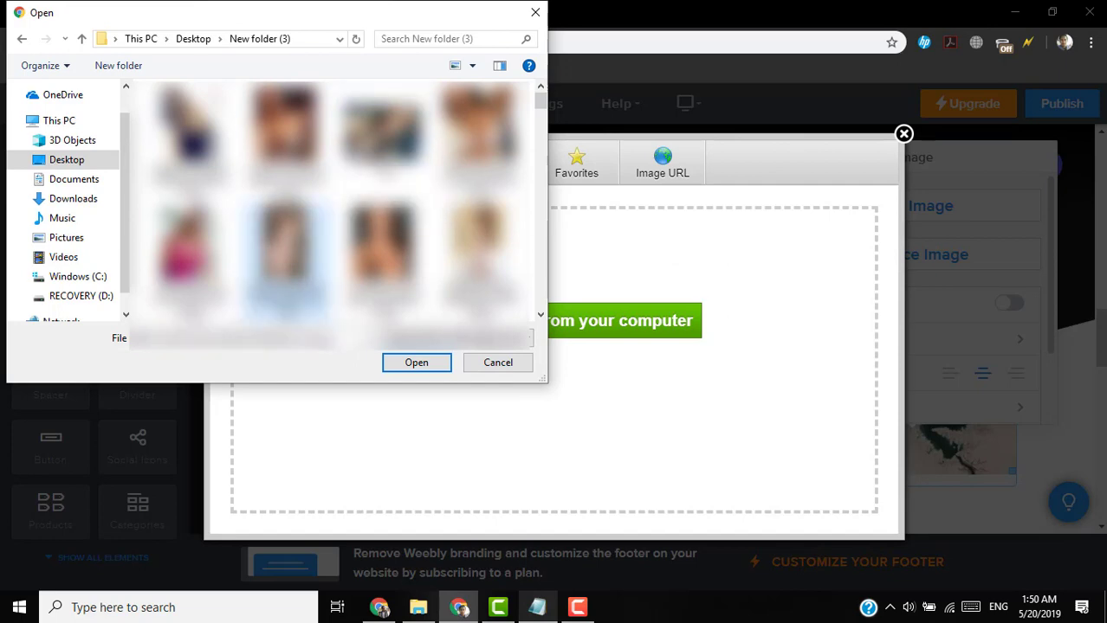
pyautogui.click(403, 365)
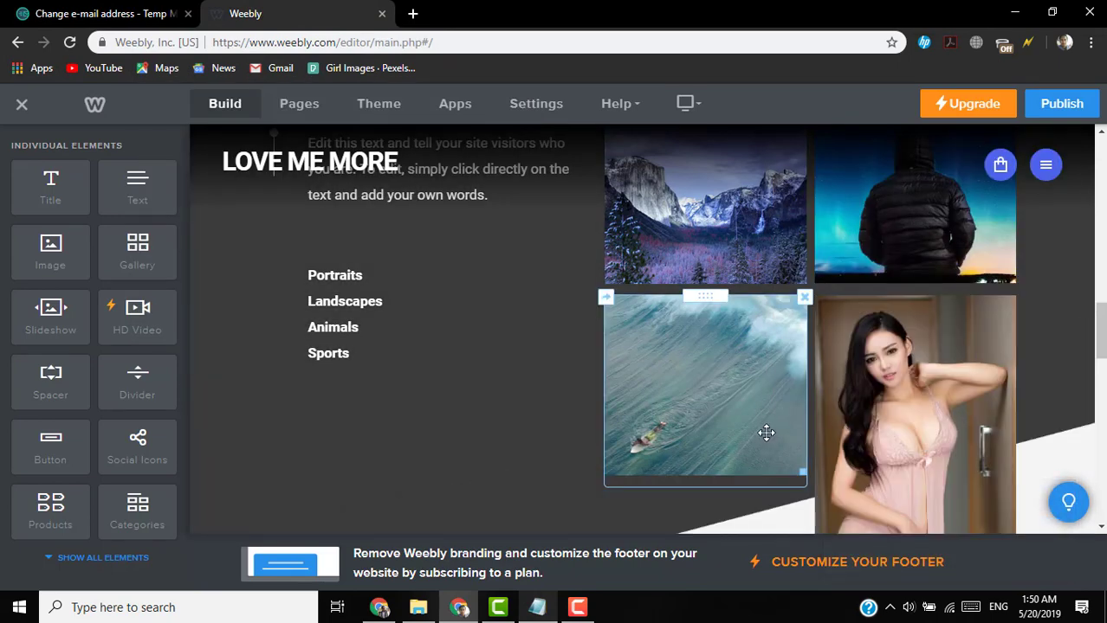
# - Link the uploaded photo to the copied smartlink website URL
pyautogui.scroll(-3, 902, 434)
pyautogui.scroll(1, 902, 433)
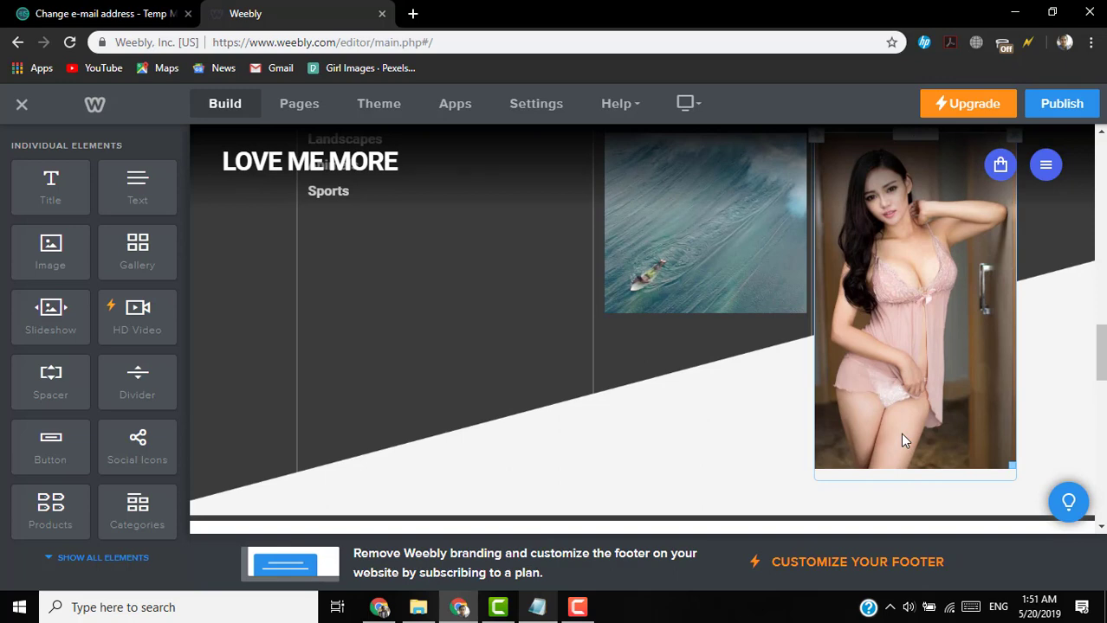
pyautogui.click(934, 308)
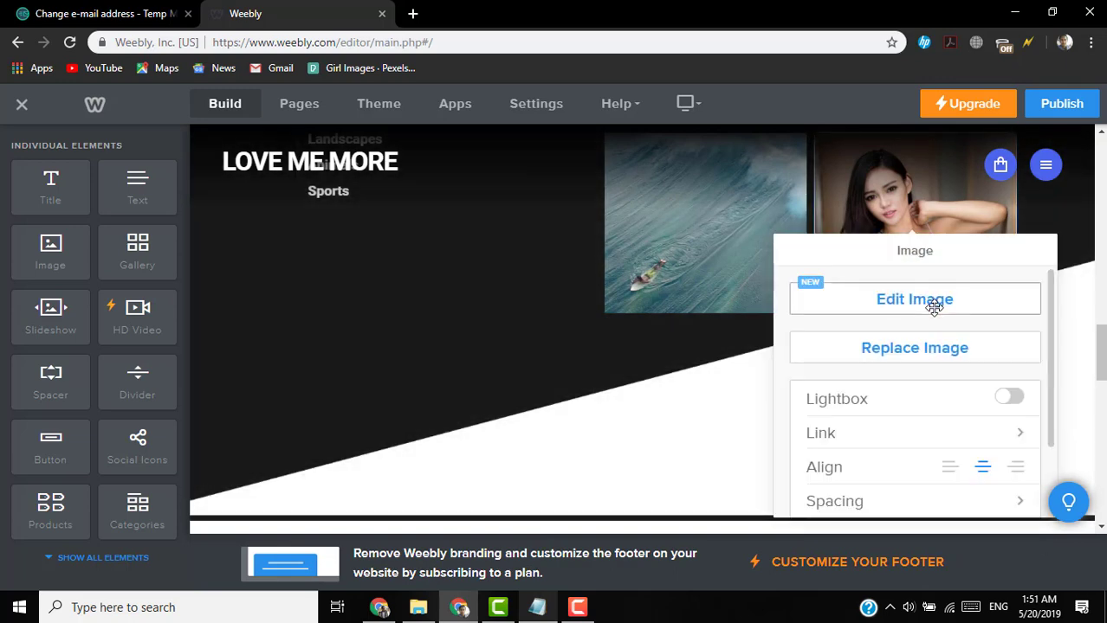
pyautogui.click(836, 436)
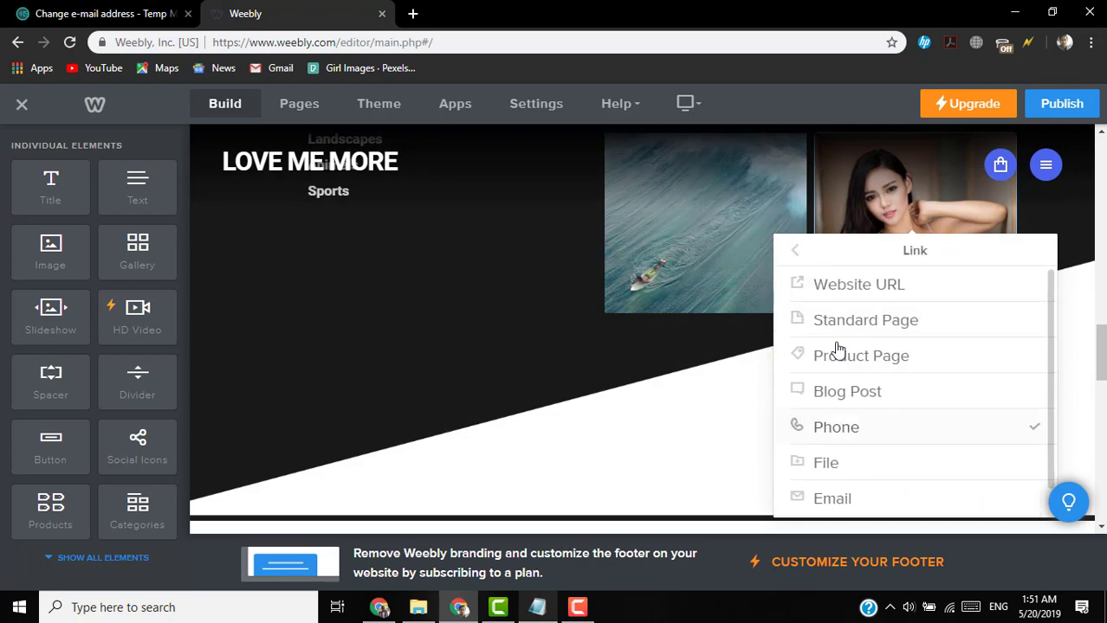
pyautogui.click(849, 296)
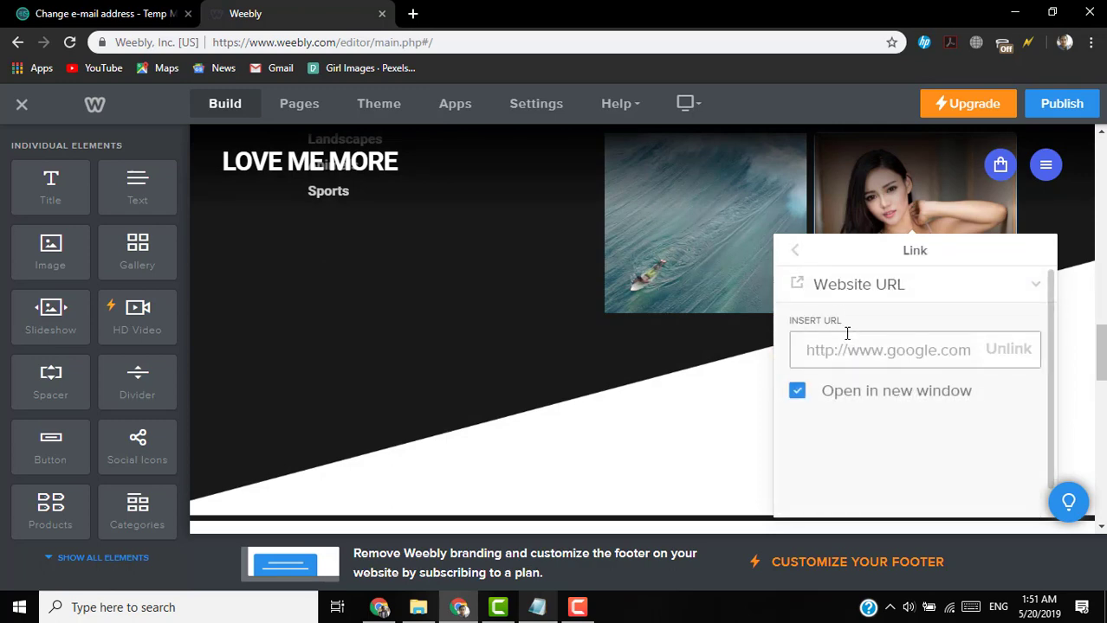
pyautogui.rightClick(847, 350)
pyautogui.click(876, 192)
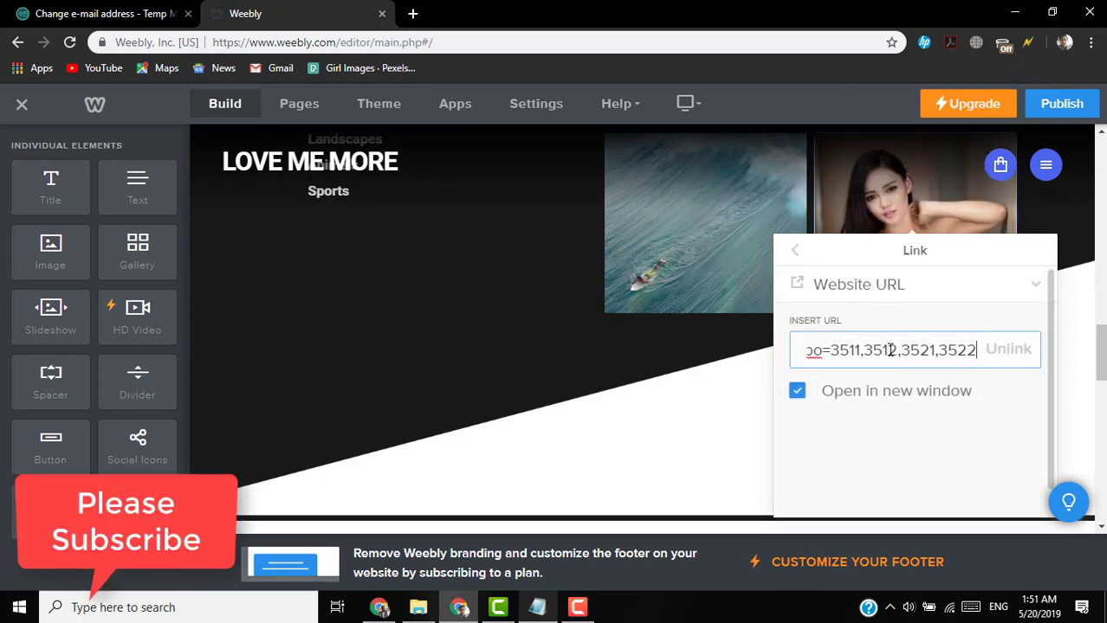
pyautogui.click(795, 257)
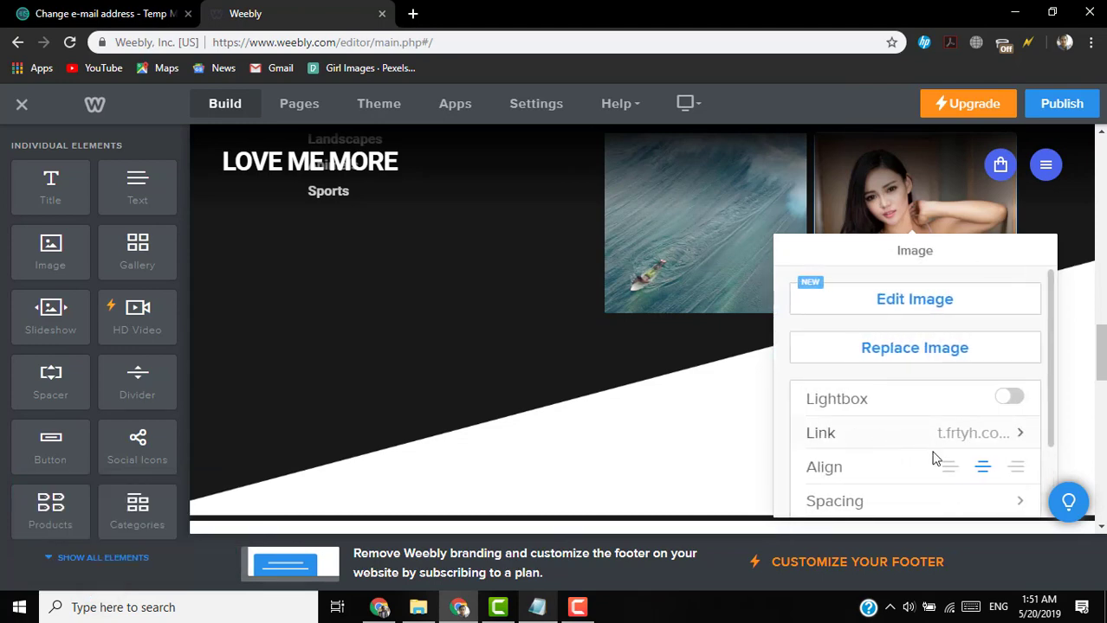
# - Drag the photo into the left My Work column above the Portraits list
pyautogui.scroll(-2, 933, 459)
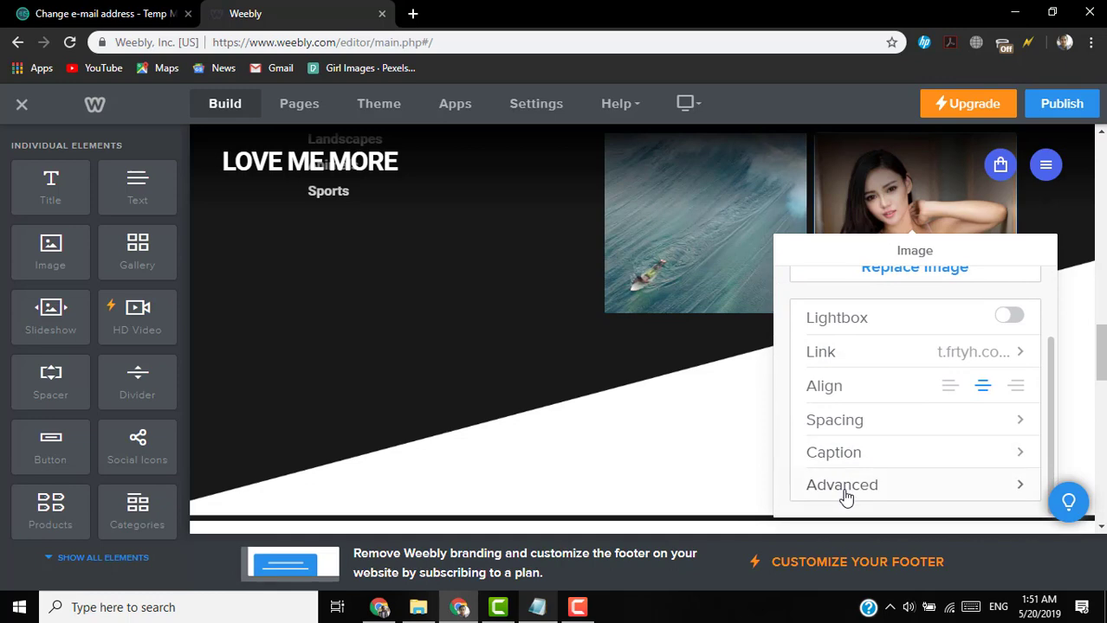
pyautogui.scroll(2, 838, 355)
pyautogui.scroll(5, 611, 458)
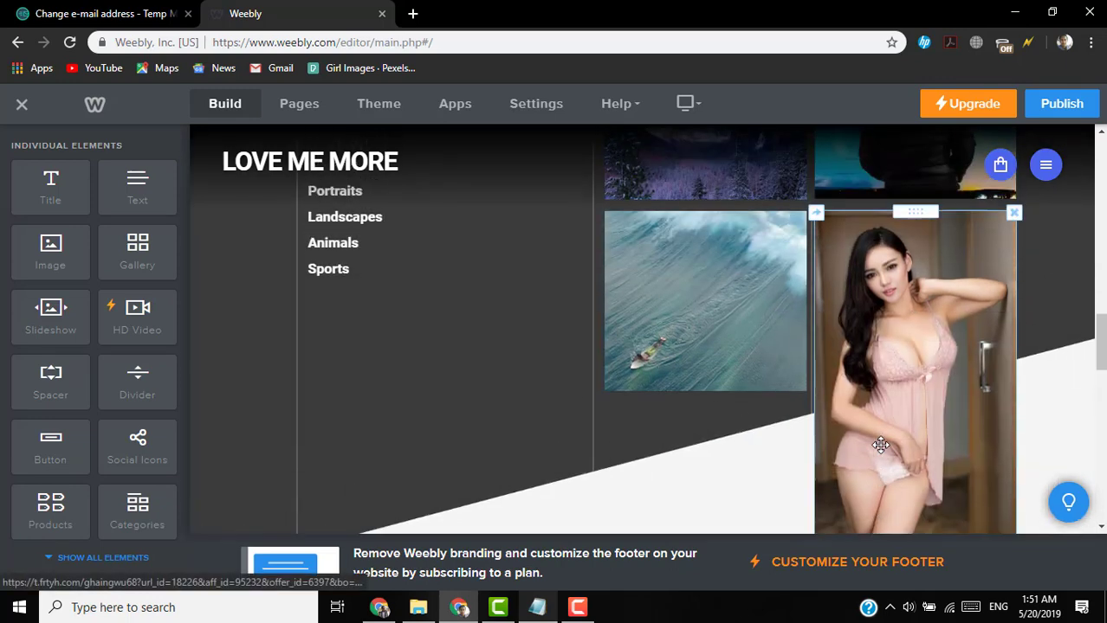
pyautogui.moveTo(898, 464); pyautogui.dragTo(669, 434)
pyautogui.scroll(-1, 712, 436)
pyautogui.scroll(-6, 711, 437)
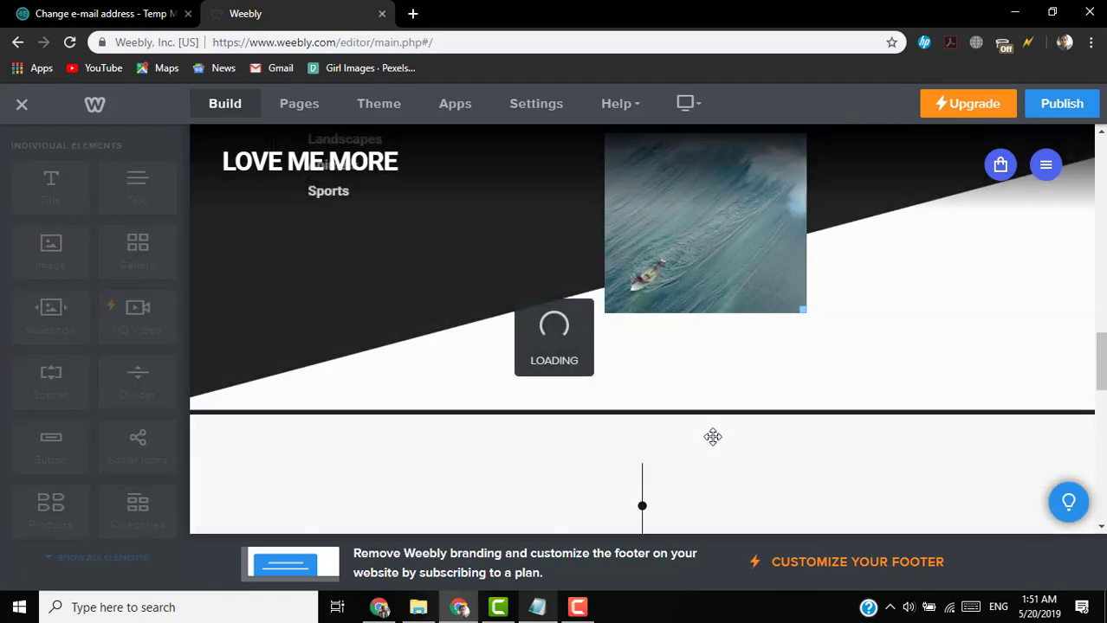
pyautogui.scroll(6, 712, 436)
pyautogui.scroll(10, 714, 434)
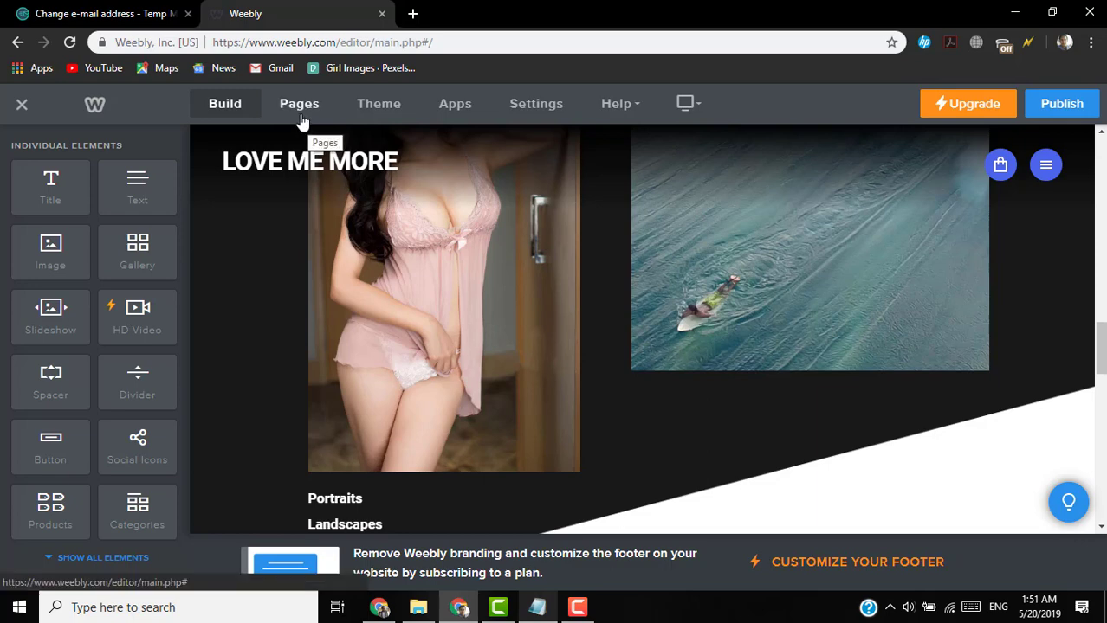
# - Delete the Journal page from the site's page list
pyautogui.click(300, 121)
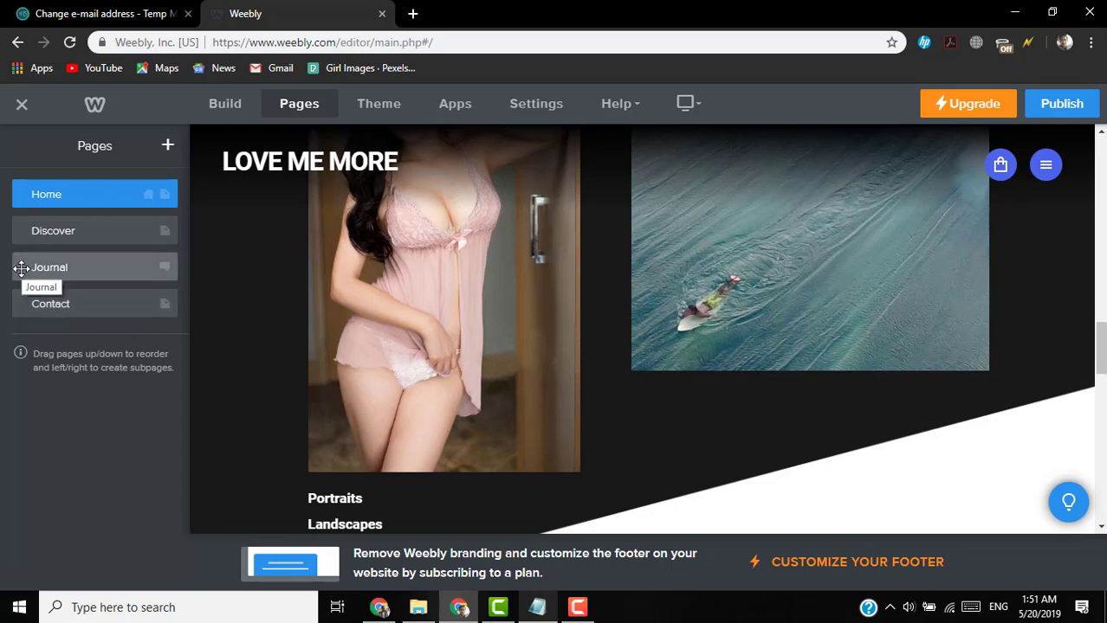
pyautogui.click(34, 268)
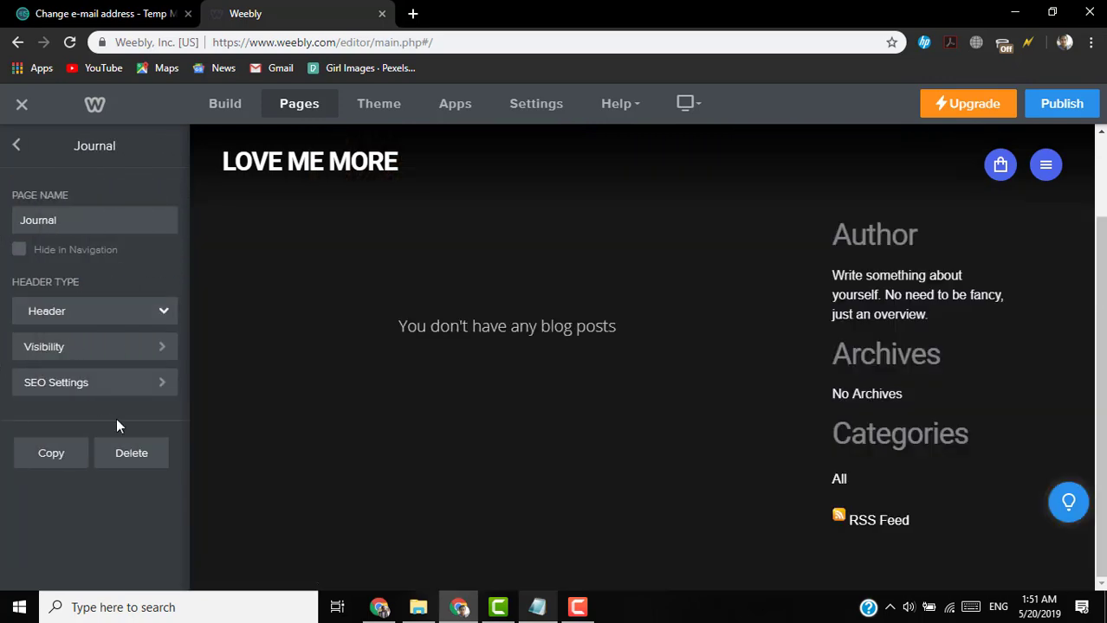
pyautogui.click(130, 453)
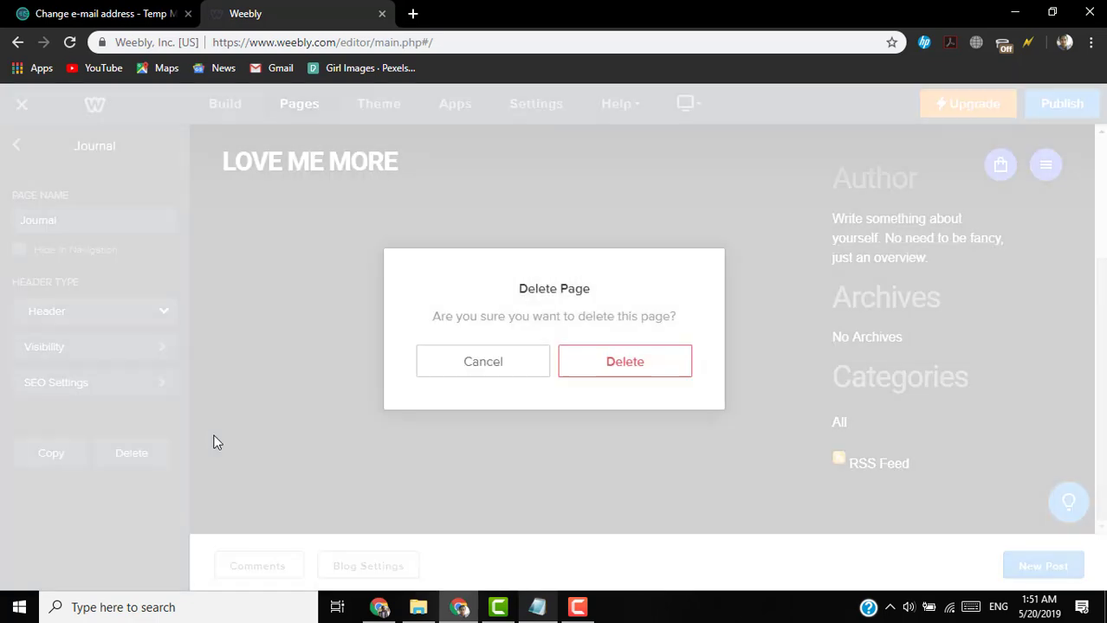
pyautogui.click(638, 361)
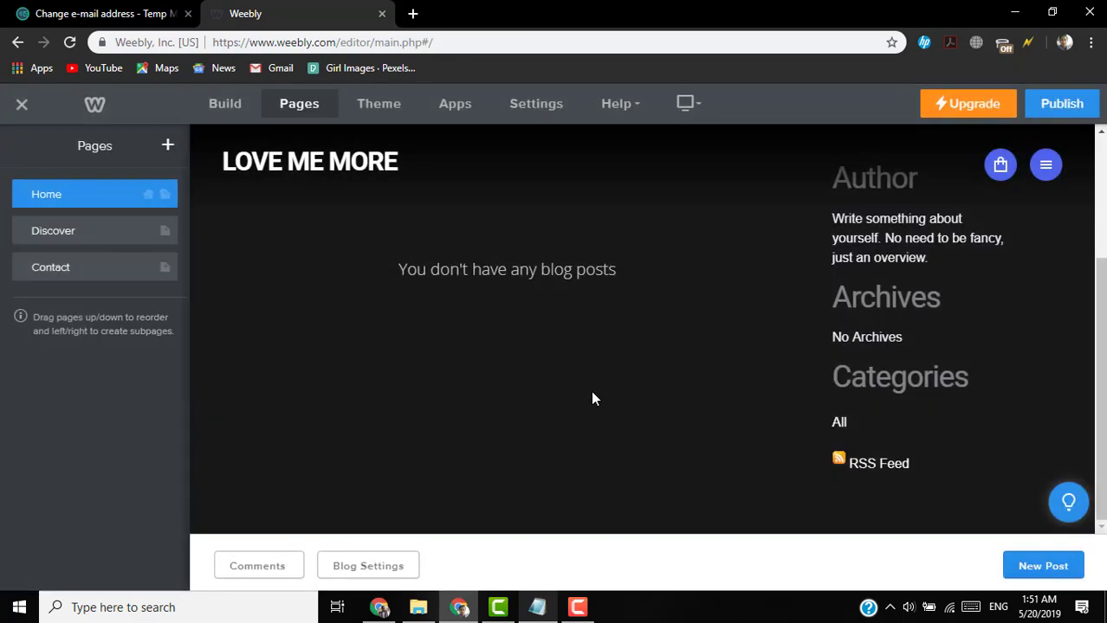
# - Delete the Discover page, leaving only Home and Contact
pyautogui.click(159, 235)
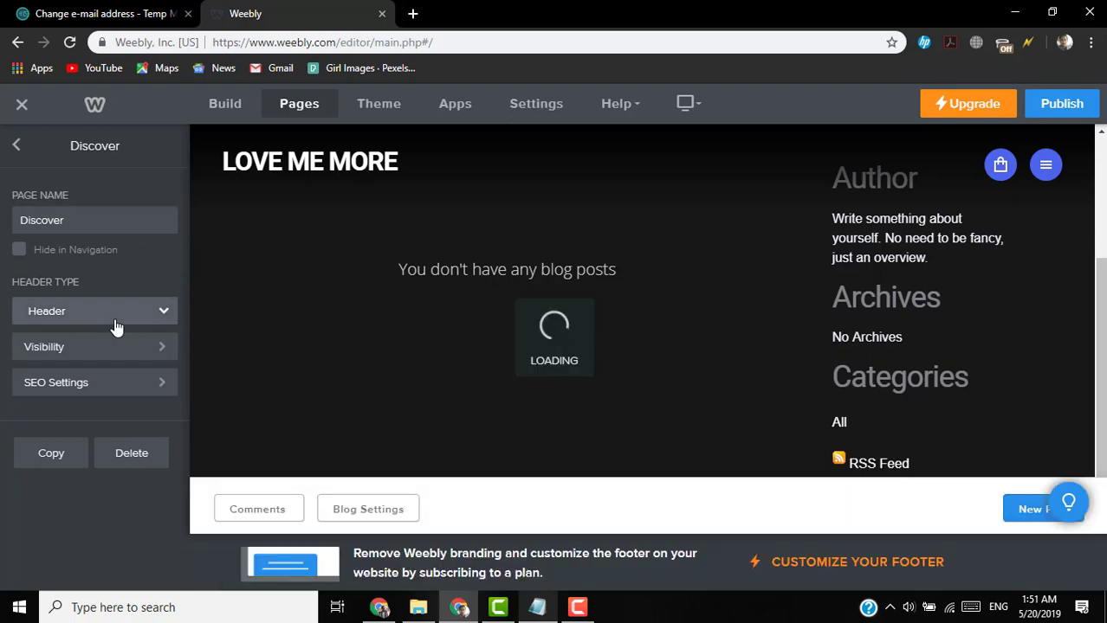
pyautogui.click(129, 457)
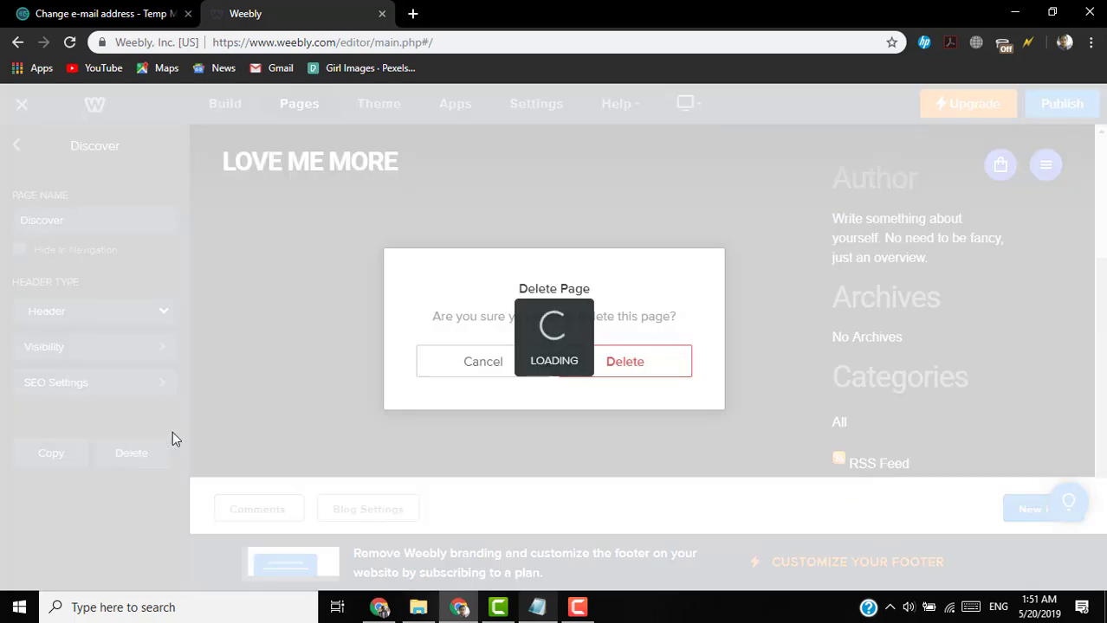
pyautogui.click(611, 359)
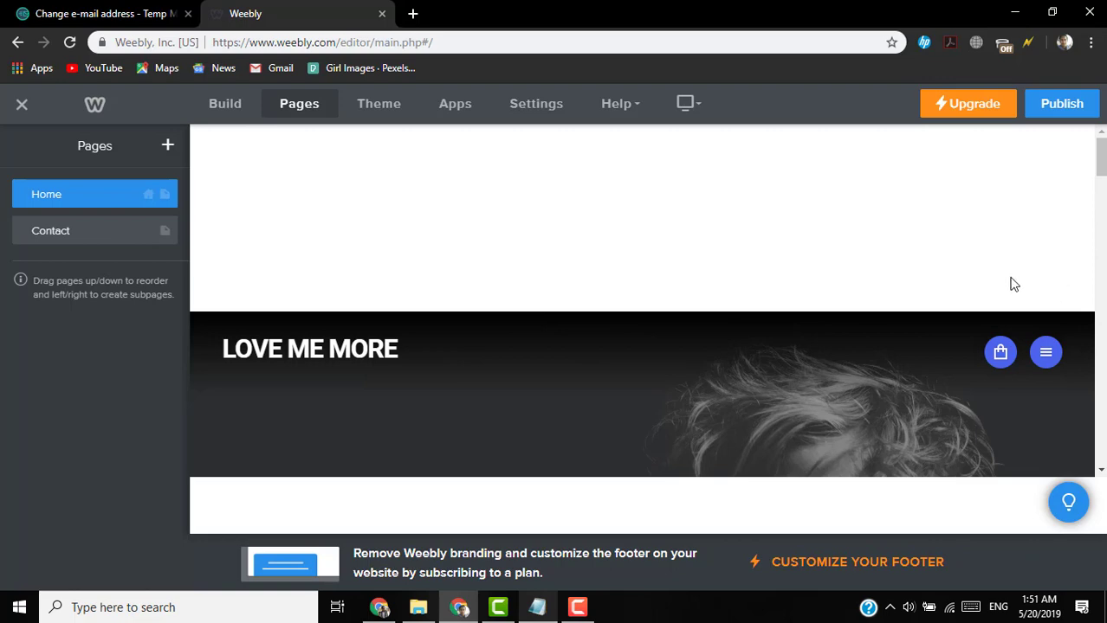
# - Dismiss a stray context menu and scroll through the Home page to review it
pyautogui.rightClick(835, 236)
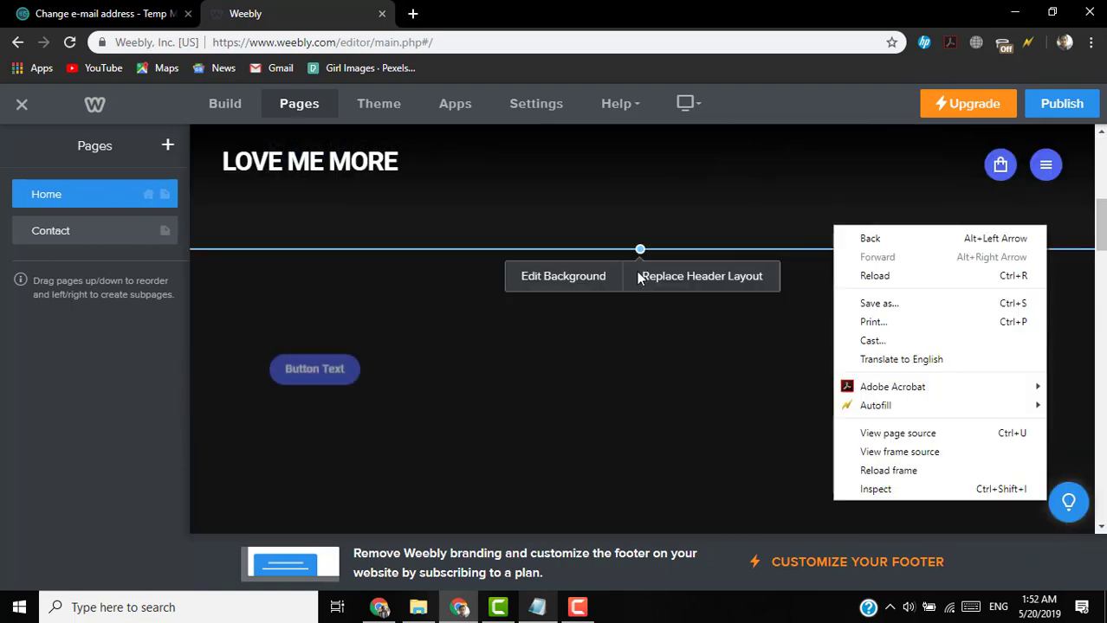
pyautogui.click(552, 319)
pyautogui.scroll(-5, 571, 284)
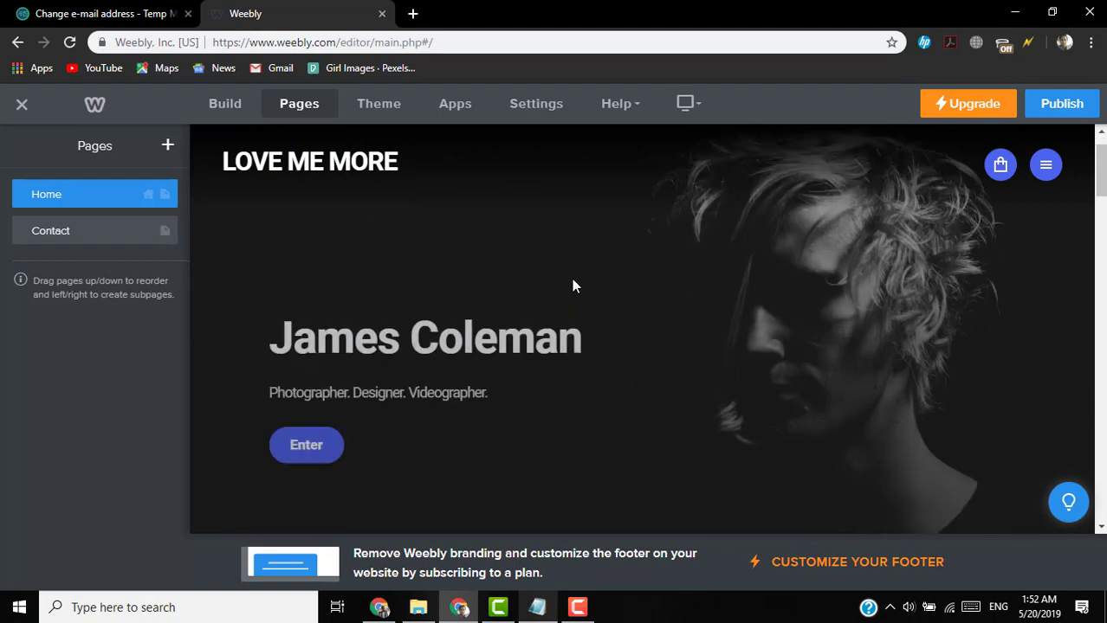
pyautogui.scroll(5, 600, 286)
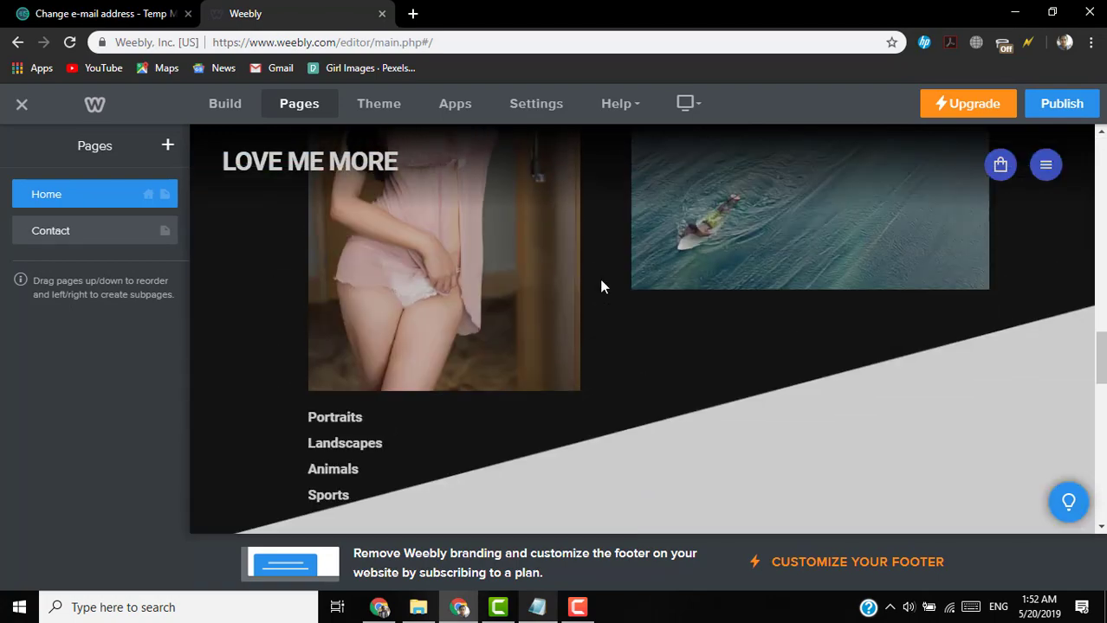
pyautogui.scroll(-5, 603, 286)
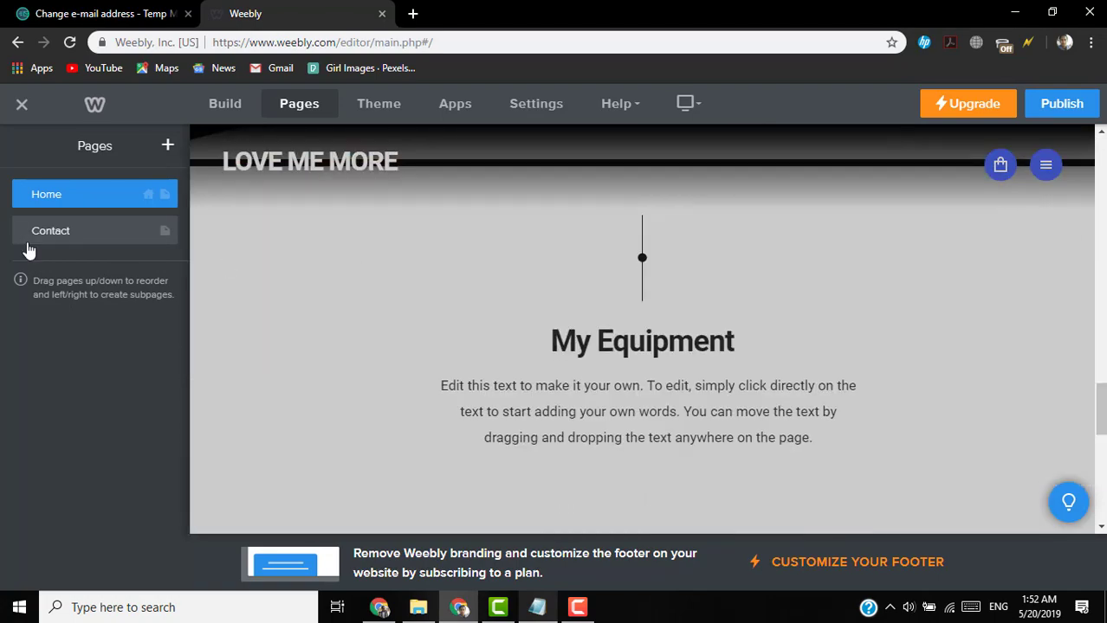
pyautogui.scroll(-3, 415, 305)
pyautogui.scroll(15, 454, 292)
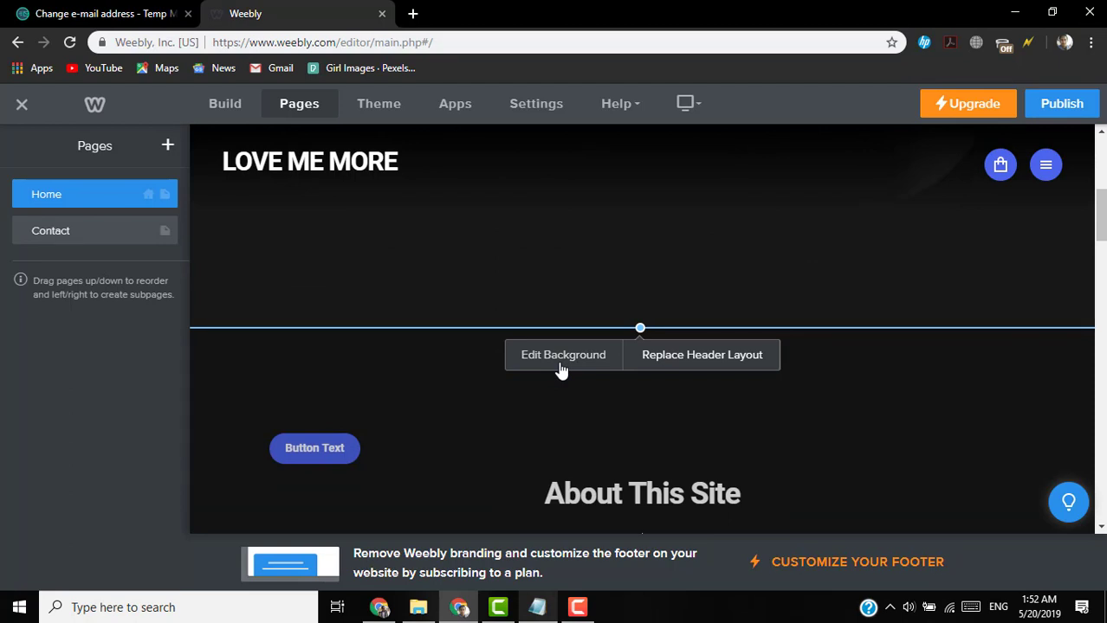
# - Check the header's Edit Background popup and close it without changes
pyautogui.click(556, 368)
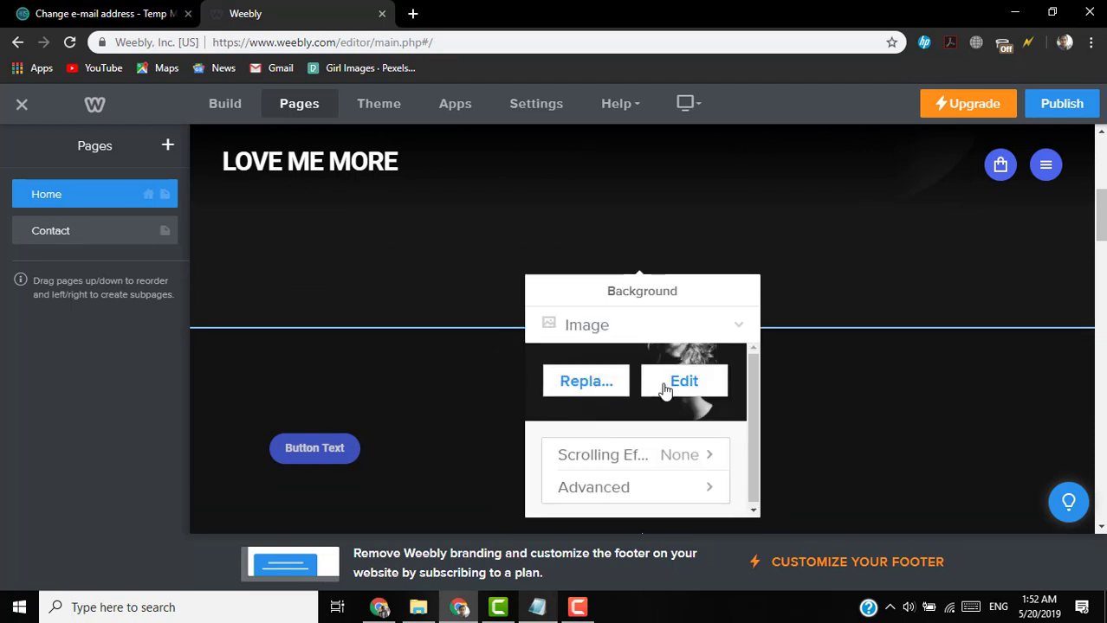
pyautogui.scroll(-1, 658, 433)
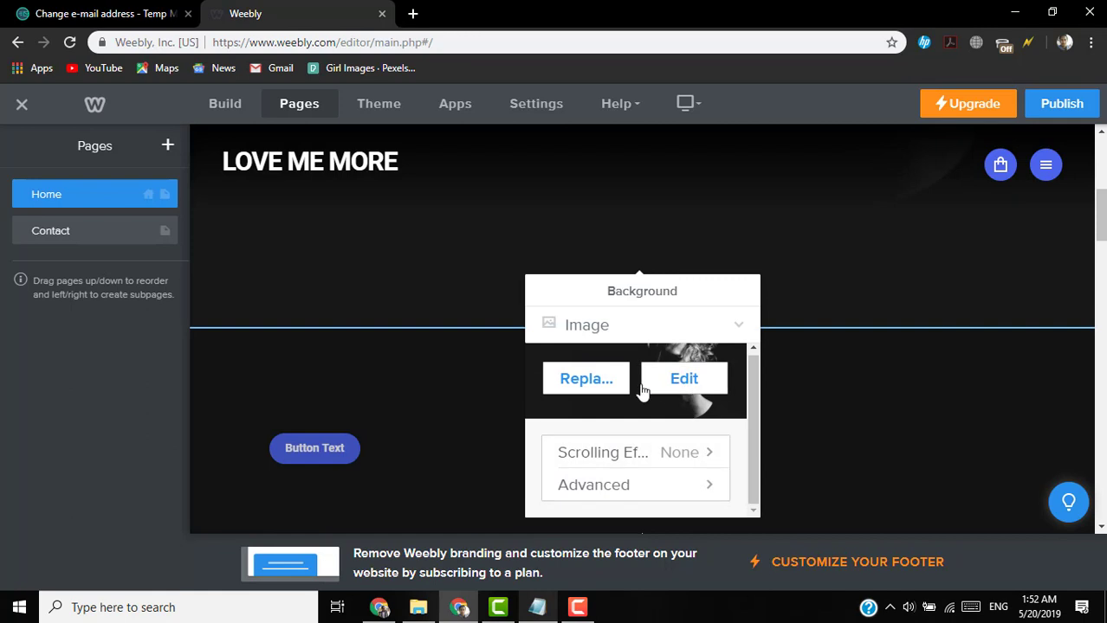
pyautogui.click(391, 394)
pyautogui.scroll(3, 589, 324)
pyautogui.scroll(3, 590, 328)
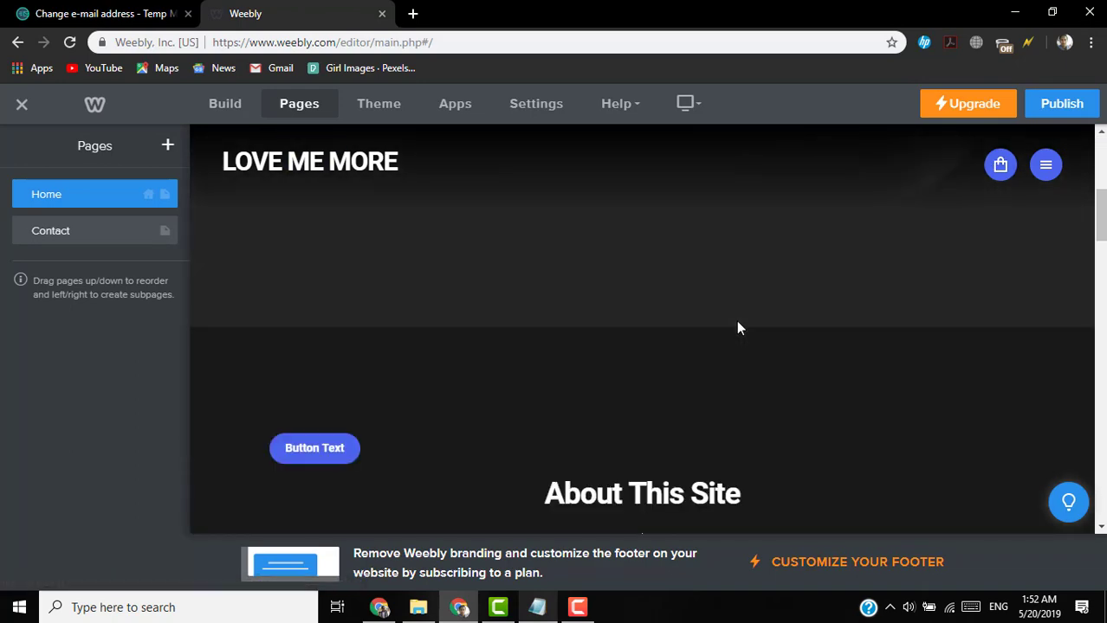
pyautogui.scroll(-1, 821, 308)
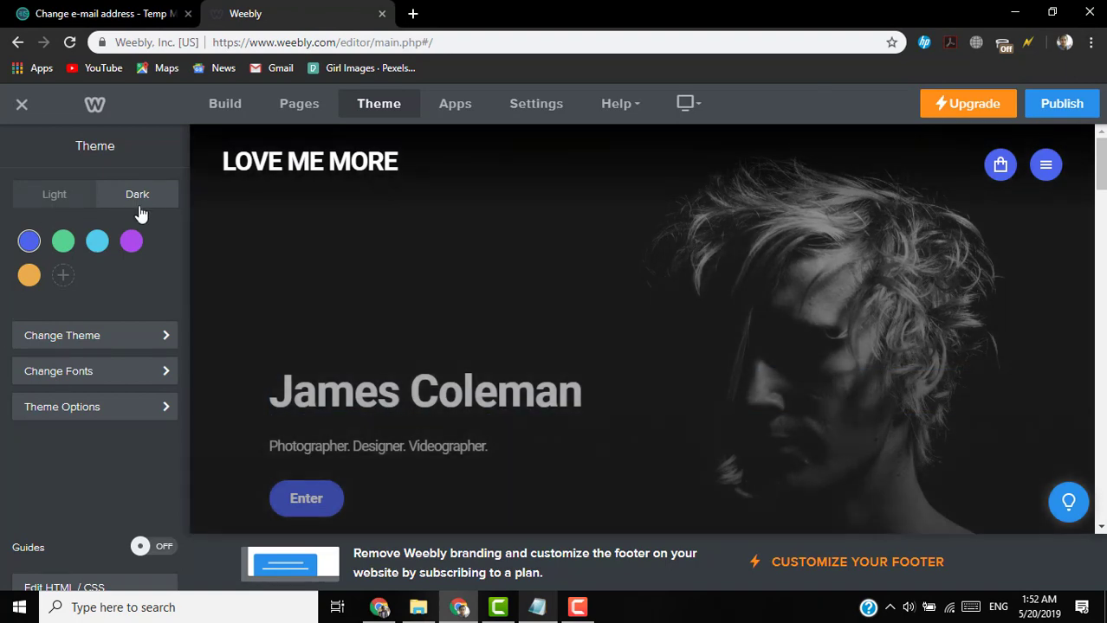
pyautogui.click(66, 245)
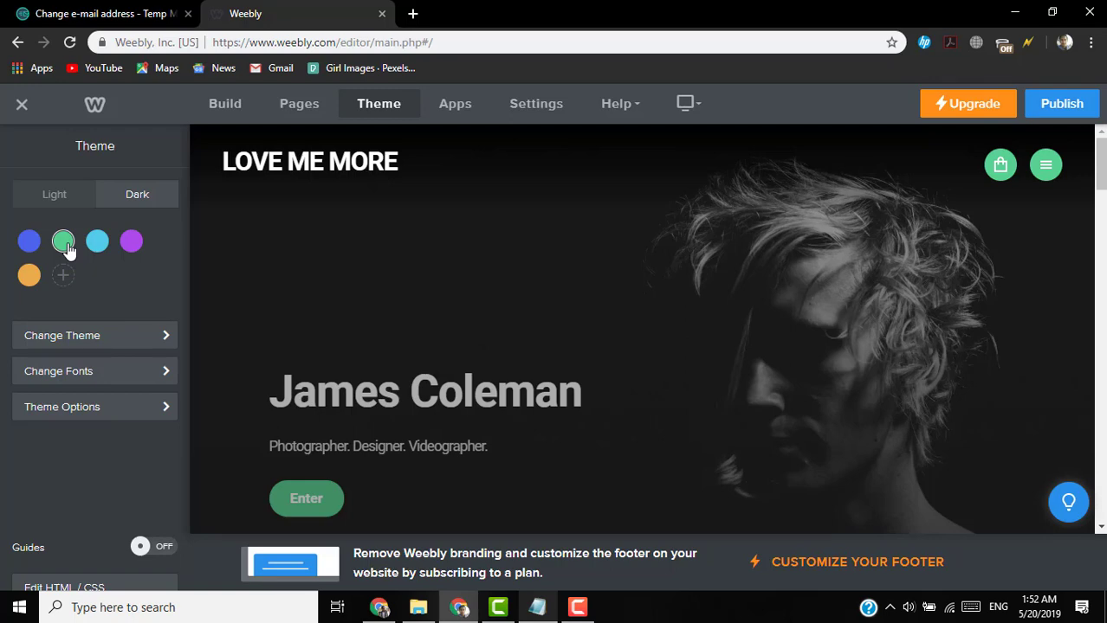
pyautogui.click(32, 245)
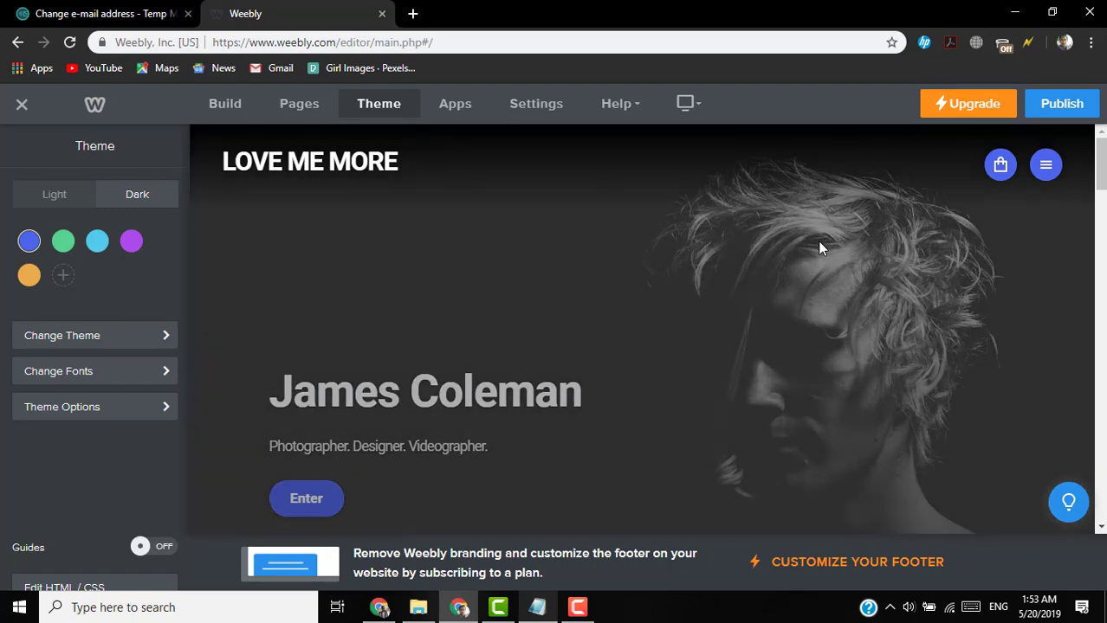
pyautogui.scroll(-8, 342, 307)
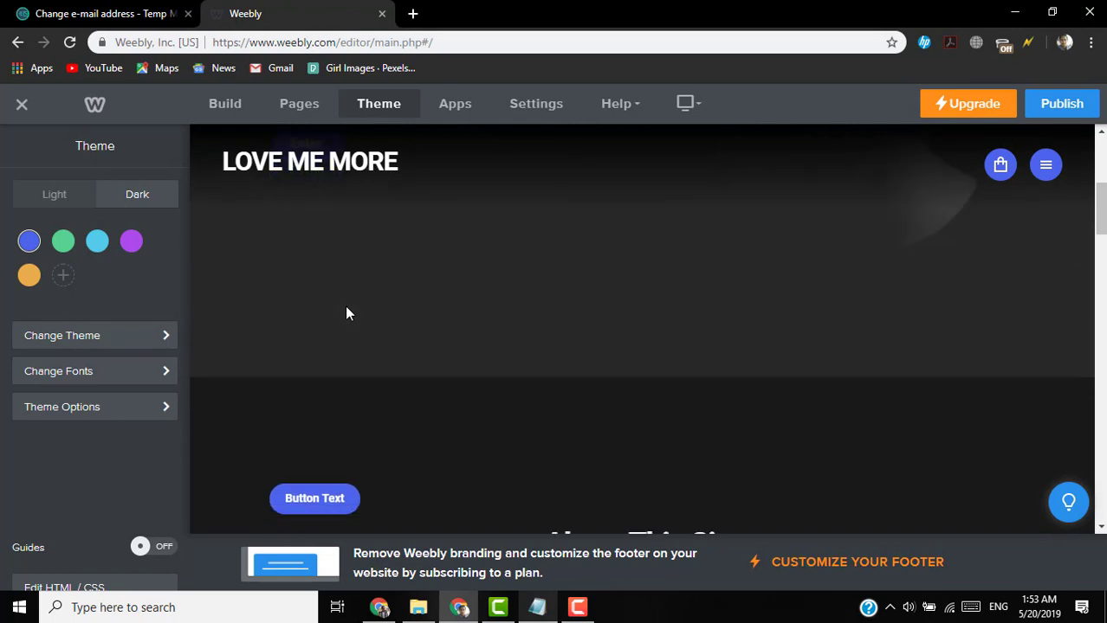
pyautogui.click(1054, 109)
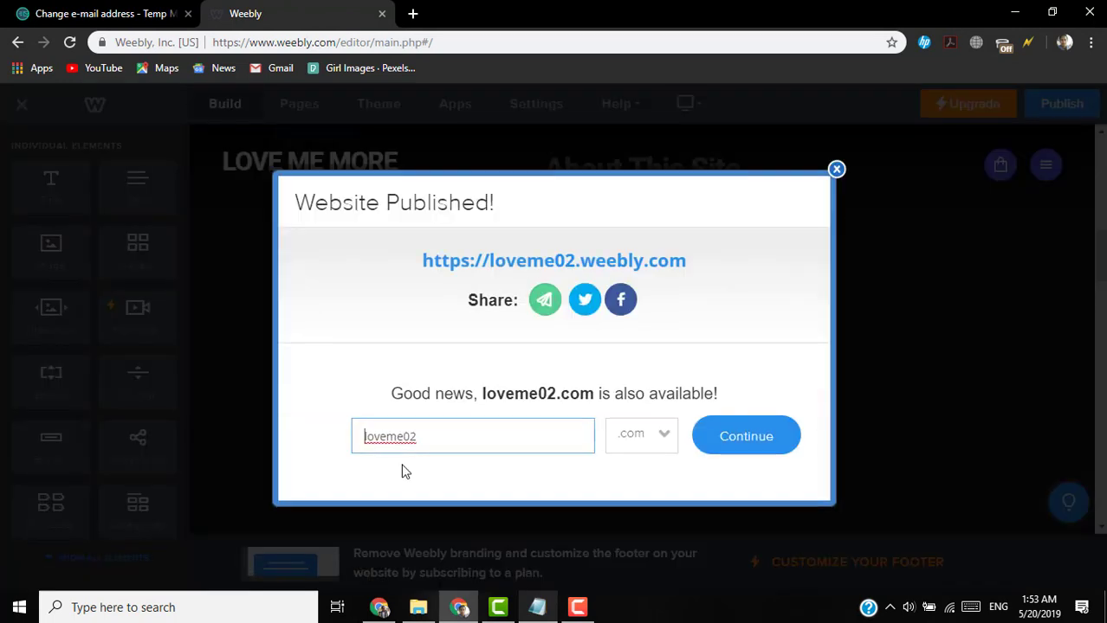
pyautogui.moveTo(415, 263); pyautogui.dragTo(707, 272)
pyautogui.press('cmd+c')
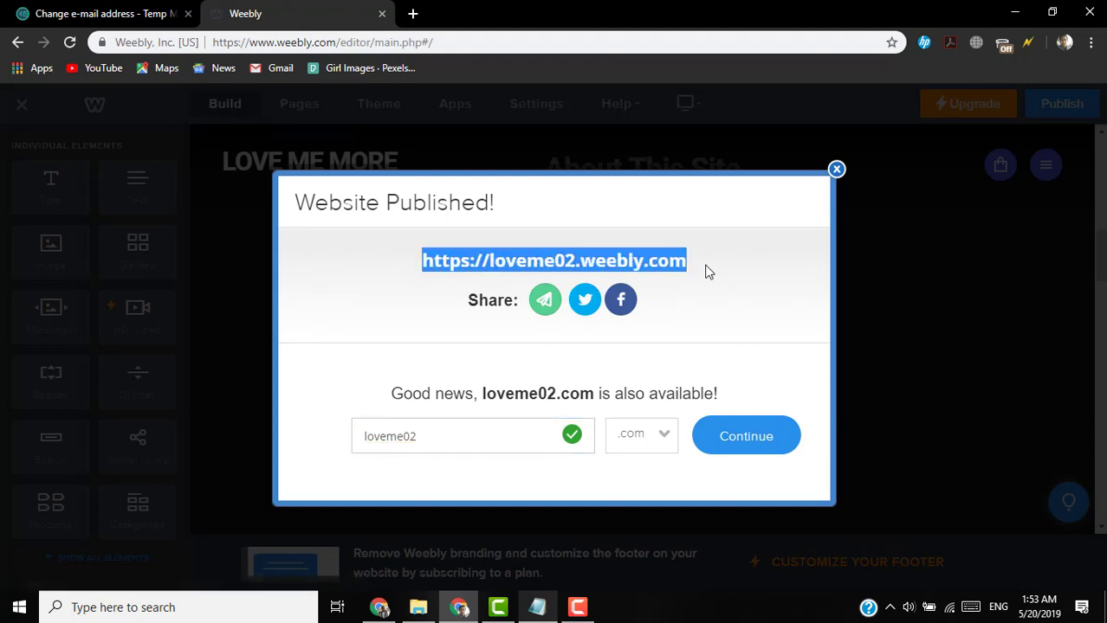
pyautogui.rightClick(645, 266)
pyautogui.click(681, 406)
pyautogui.click(836, 169)
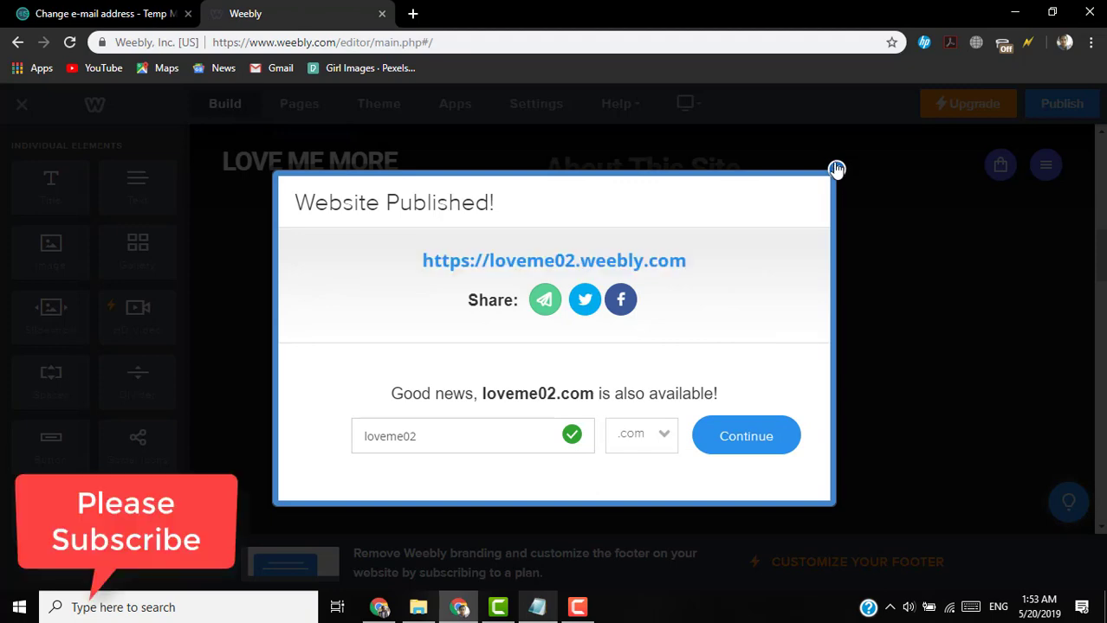
# - Load the copied loveme02.weebly.com address in a new tab and scroll down the live site
pyautogui.click(412, 13)
pyautogui.rightClick(432, 42)
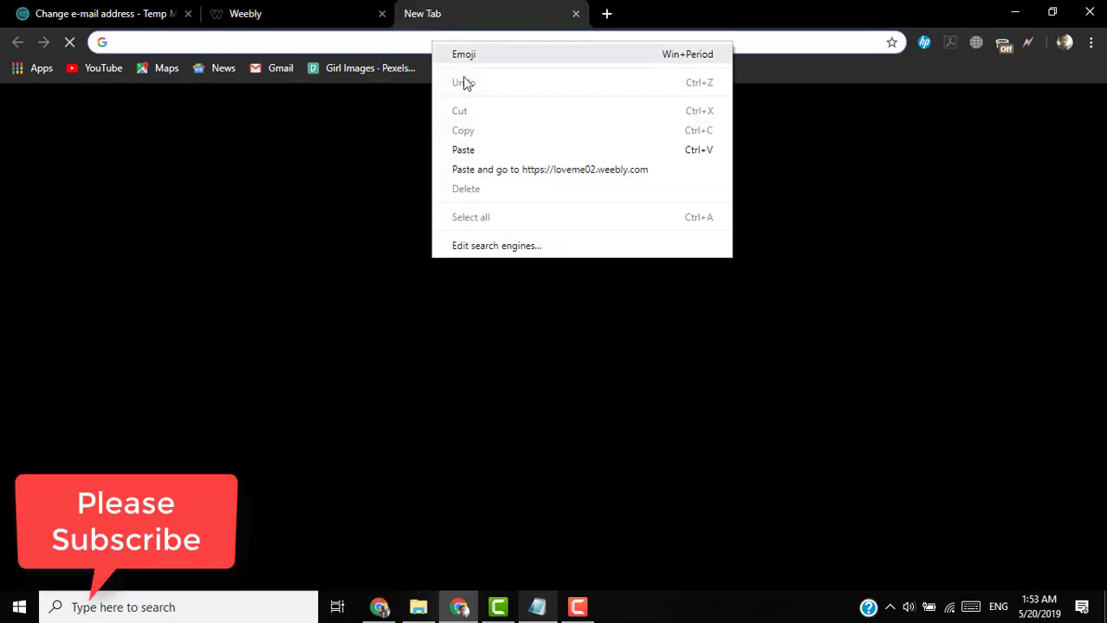
pyautogui.click(491, 169)
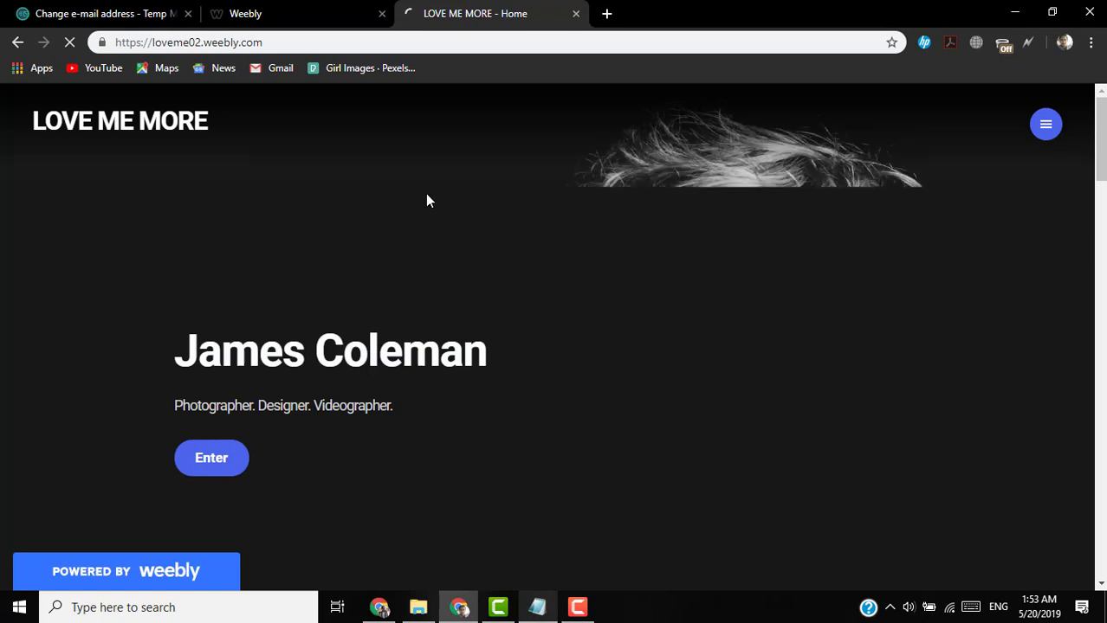
pyautogui.scroll(-1, 425, 194)
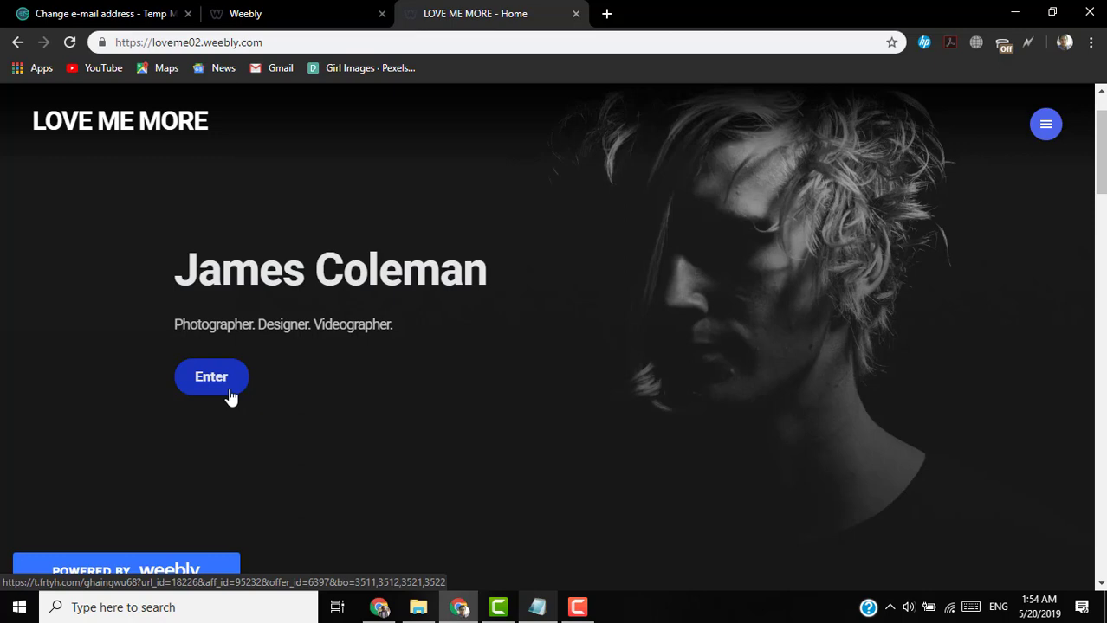
pyautogui.scroll(-10, 951, 406)
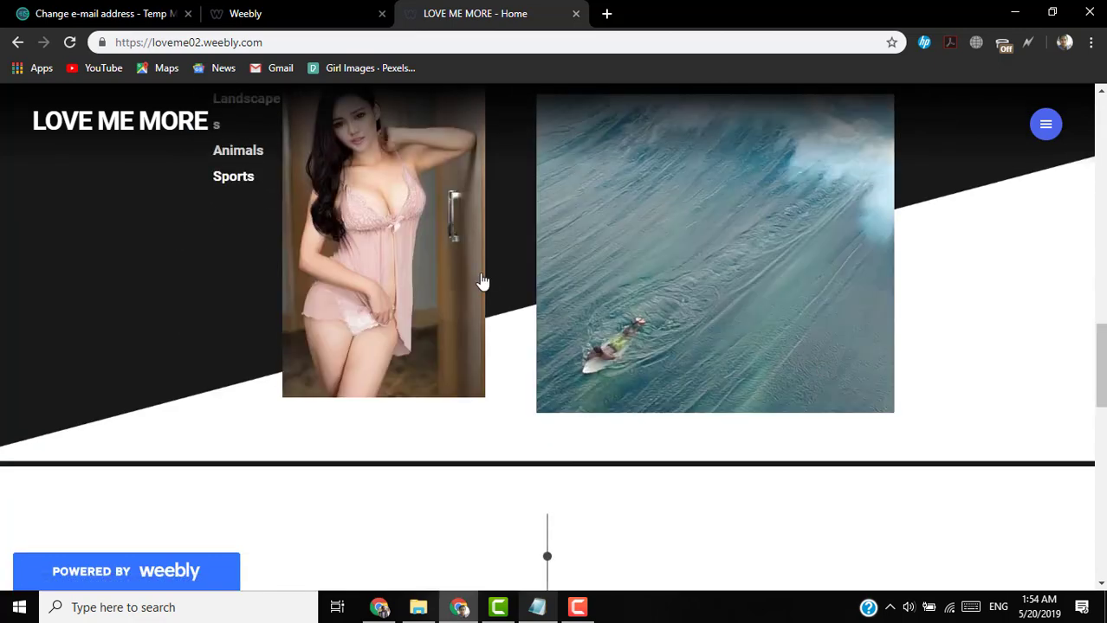